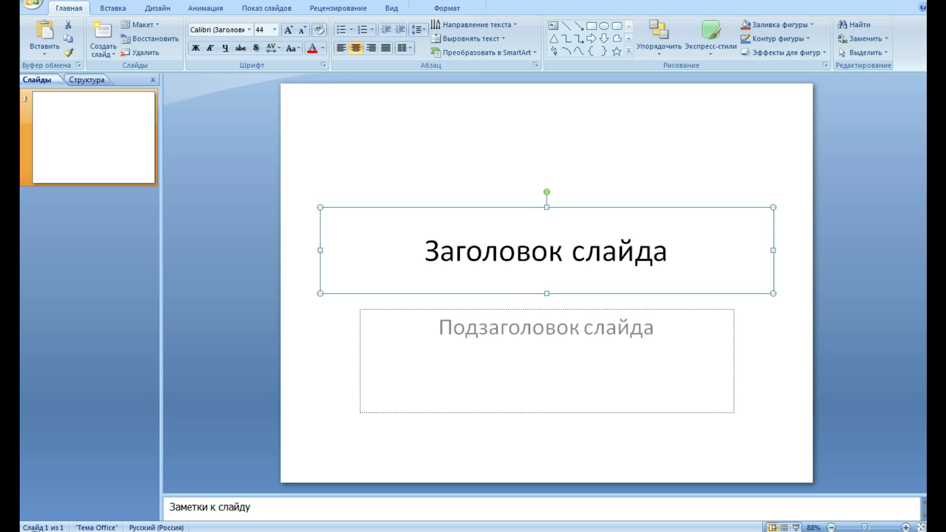
- Cut the title and subtitle placeholders off slide 1, leaving it empty
{"action": "right_click", "coordinate": [513, 209]}
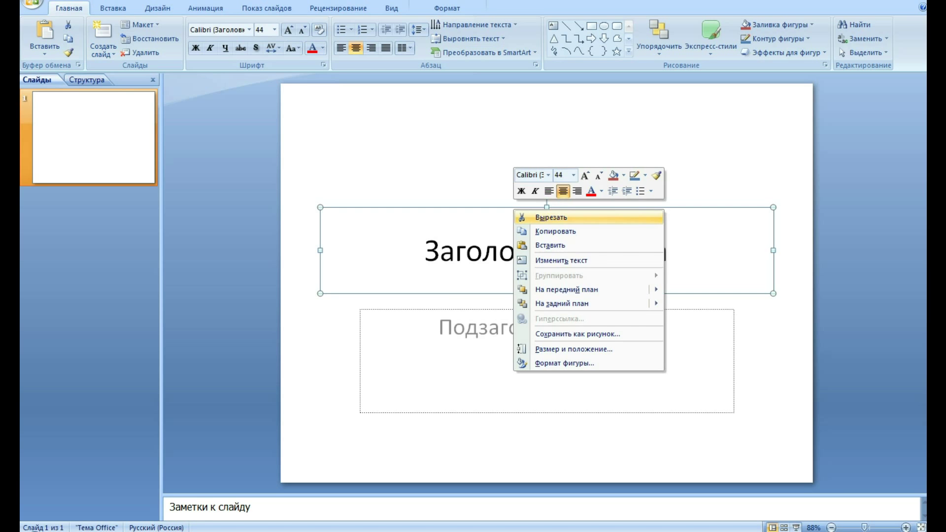
{"action": "left_click", "coordinate": [532, 216]}
{"action": "right_click", "coordinate": [497, 308]}
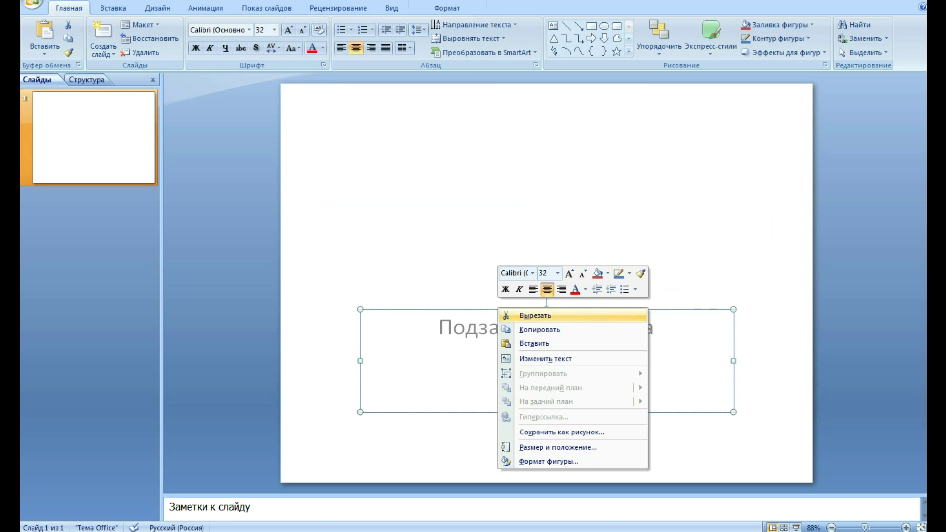
{"action": "left_click", "coordinate": [542, 313]}
- Copy the empty slide and paste it twice as slides 2 and 3, returning to slide 1
{"action": "right_click", "coordinate": [112, 132]}
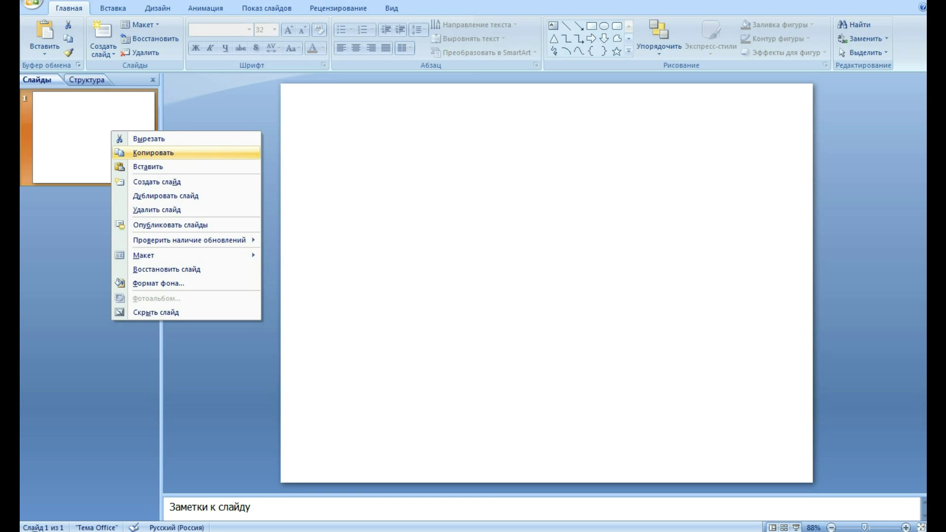
{"action": "left_click", "coordinate": [147, 153]}
{"action": "right_click", "coordinate": [91, 212]}
{"action": "left_click", "coordinate": [117, 245]}
{"action": "right_click", "coordinate": [134, 255]}
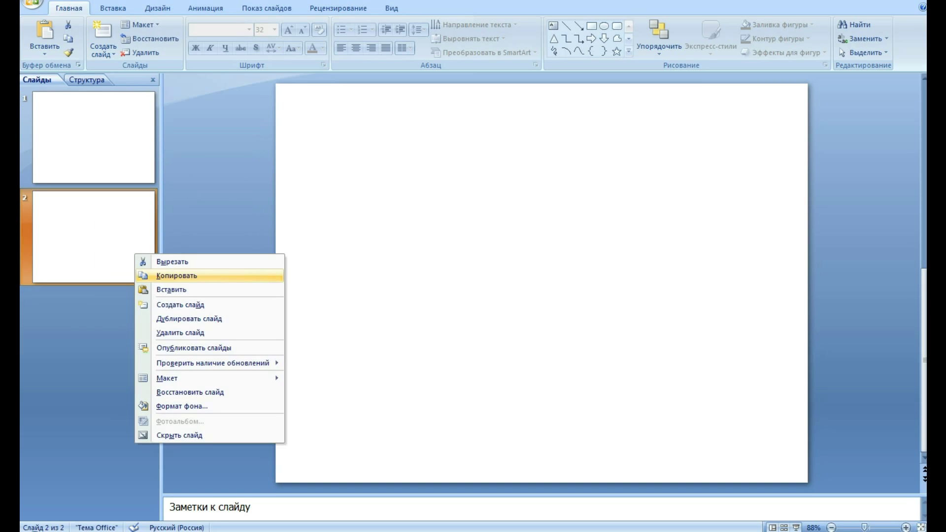
{"action": "left_click", "coordinate": [177, 276]}
{"action": "right_click", "coordinate": [121, 321]}
{"action": "left_click", "coordinate": [144, 358]}
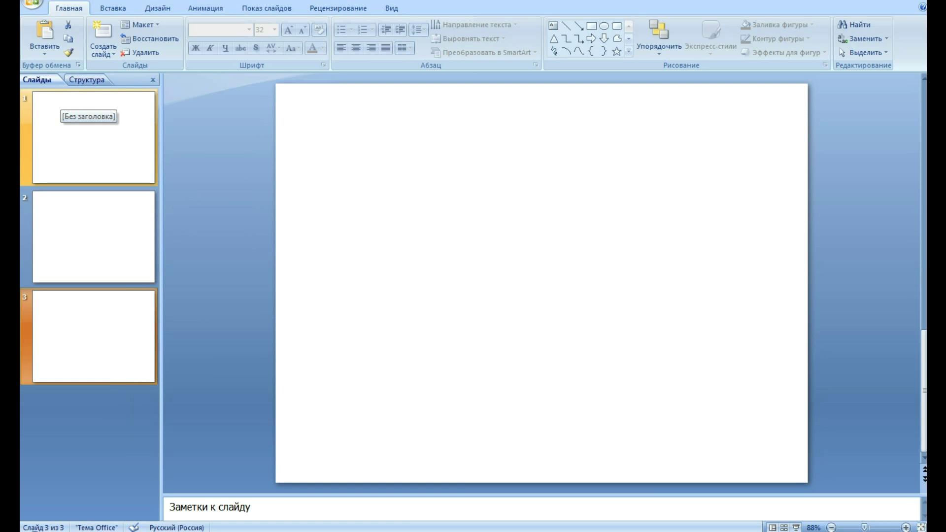
{"action": "left_click", "coordinate": [89, 106]}
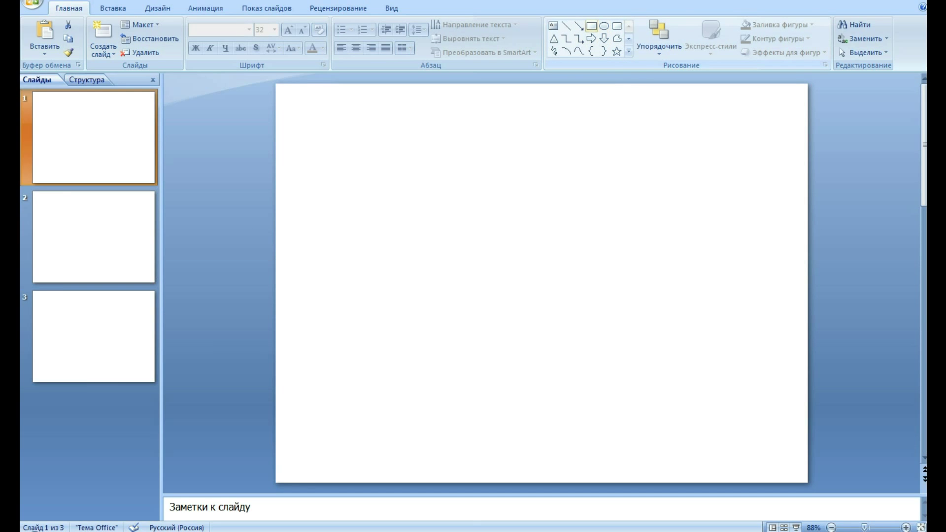
{"action": "left_click", "coordinate": [591, 26]}
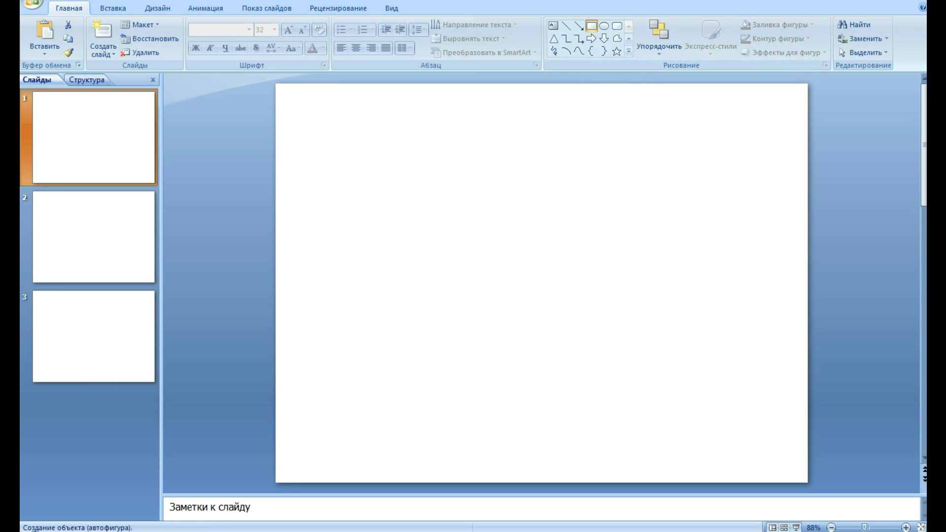
- Draw a rectangle over all of slide 1 and apply the 'Сильный эффект - Акцент 1' style
{"action": "left_click_drag", "start_coordinate": [275, 83], "coordinate": [808, 483]}
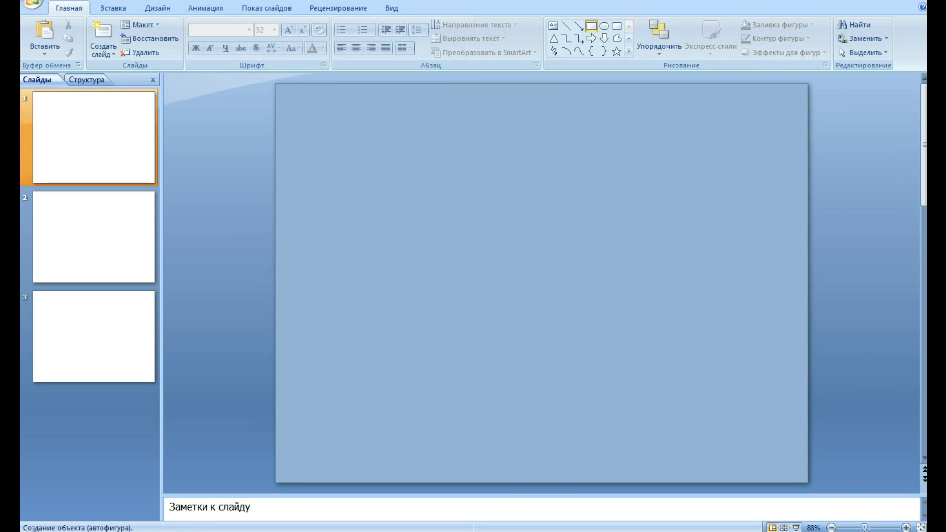
{"action": "left_click_drag", "start_coordinate": [808, 483], "coordinate": [808, 483]}
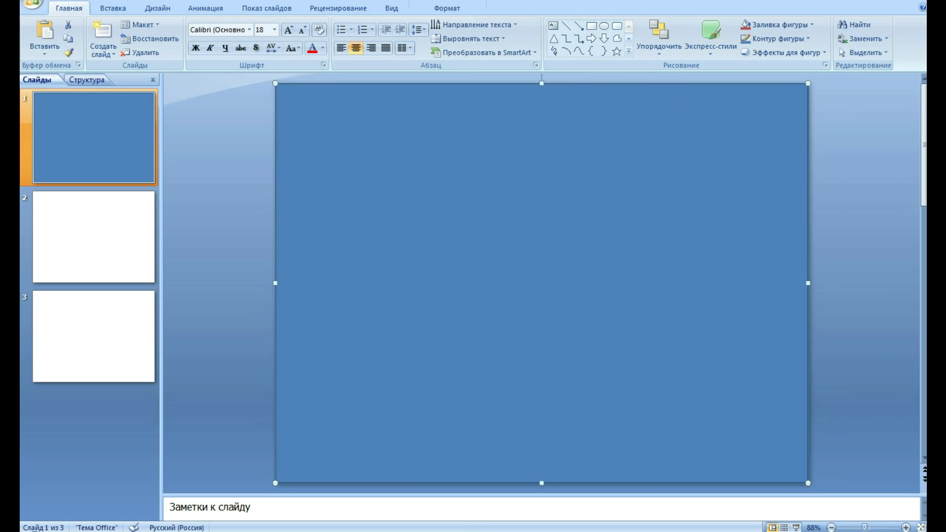
{"action": "left_click", "coordinate": [710, 35]}
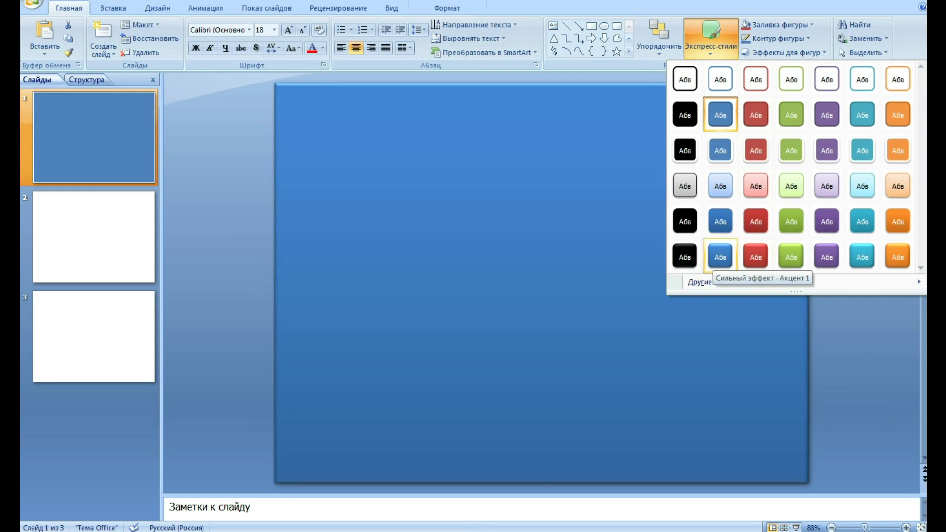
{"action": "left_click", "coordinate": [720, 257]}
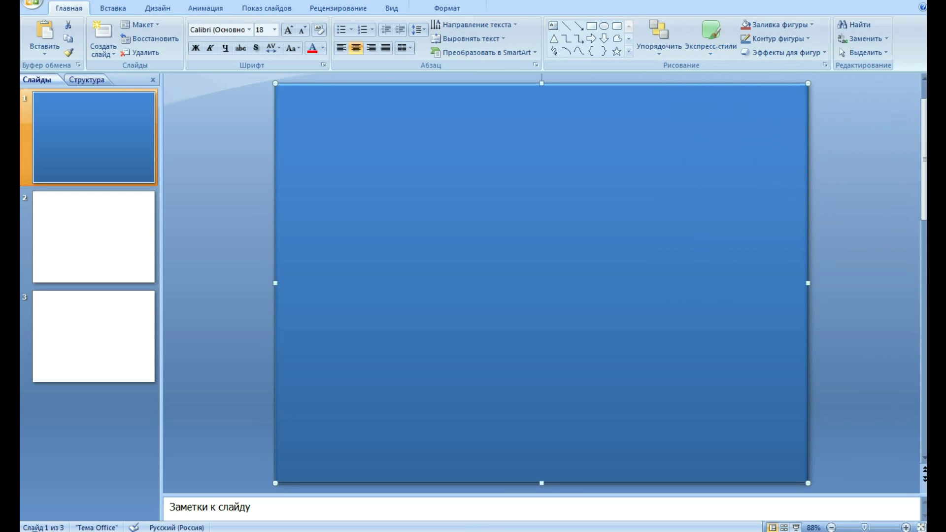
- Preview the blue slide in a slide show, then exit it
{"action": "left_click", "coordinate": [796, 528]}
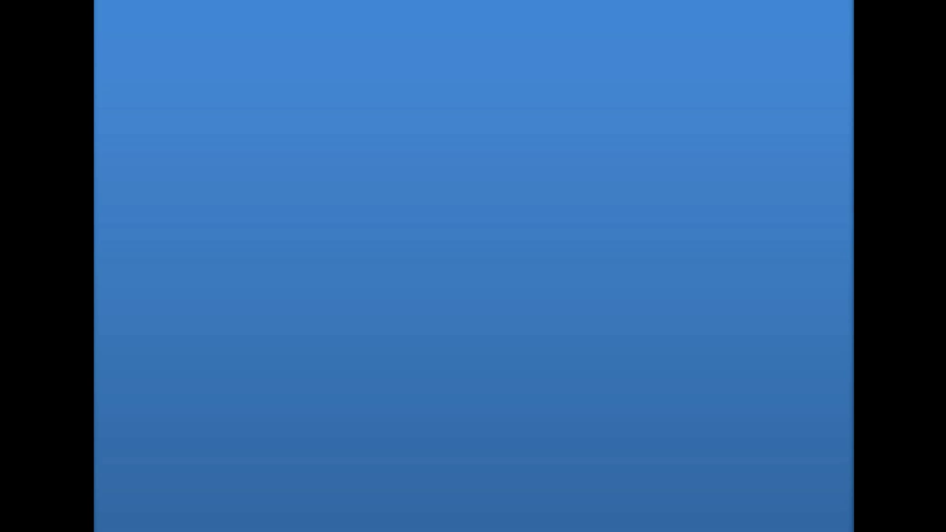
{"action": "key", "text": "Escape"}
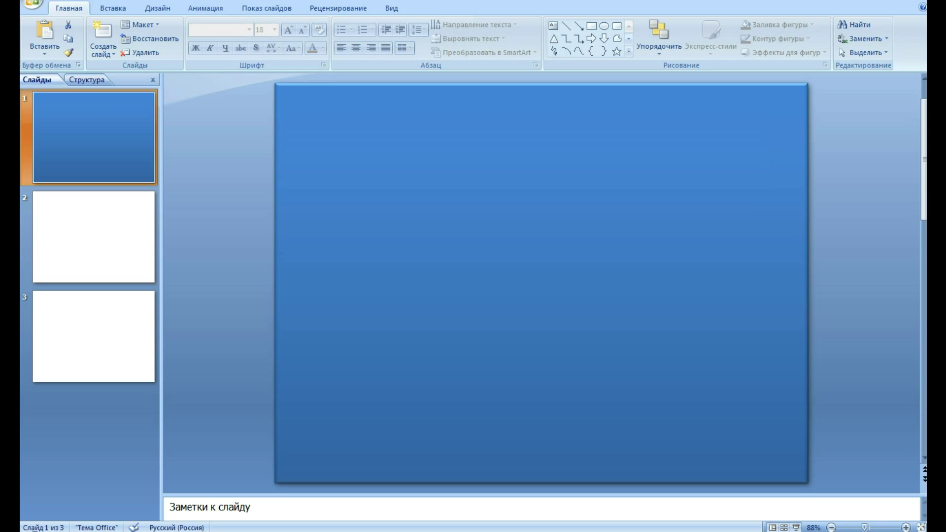
{"action": "left_click", "coordinate": [158, 8]}
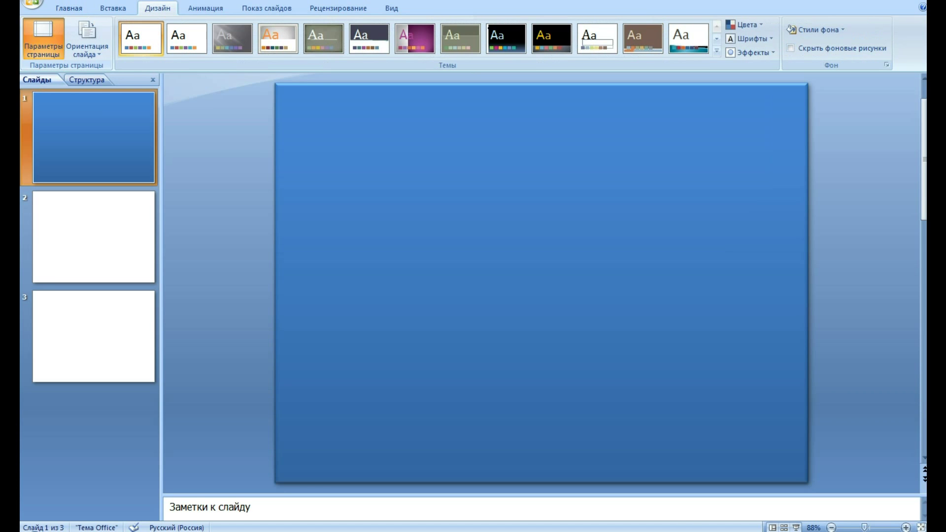
- Change the slide size to Экран (16:9) in Параметры страницы and preview it in a slide show
{"action": "left_click", "coordinate": [43, 40]}
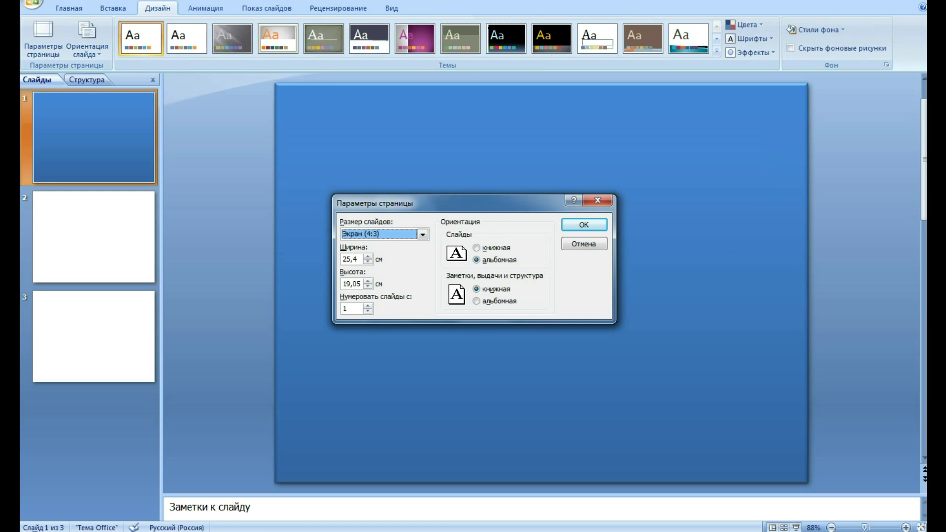
{"action": "left_click", "coordinate": [422, 234]}
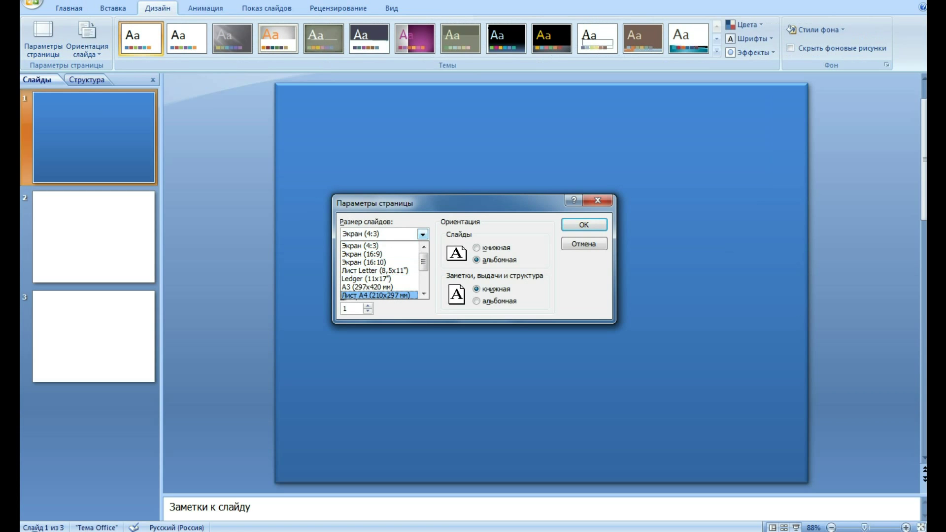
{"action": "left_click", "coordinate": [379, 254]}
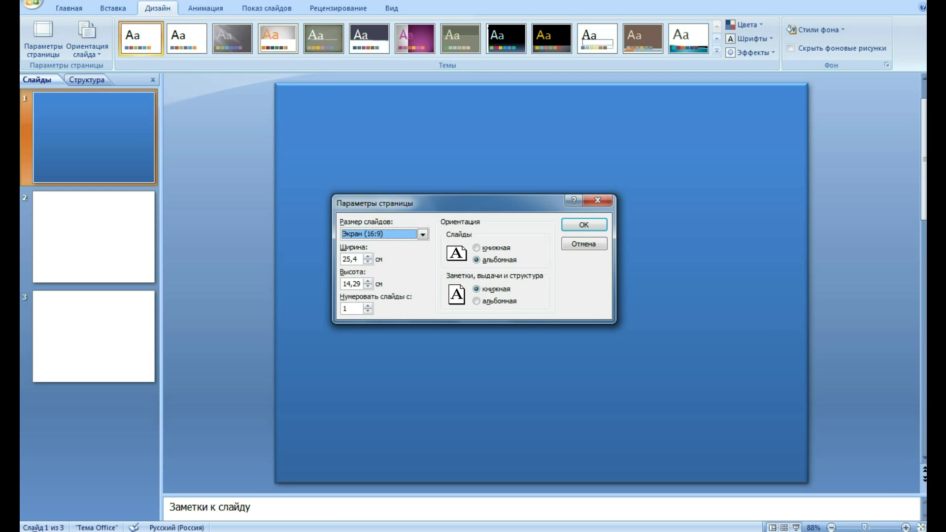
{"action": "key", "text": "Return"}
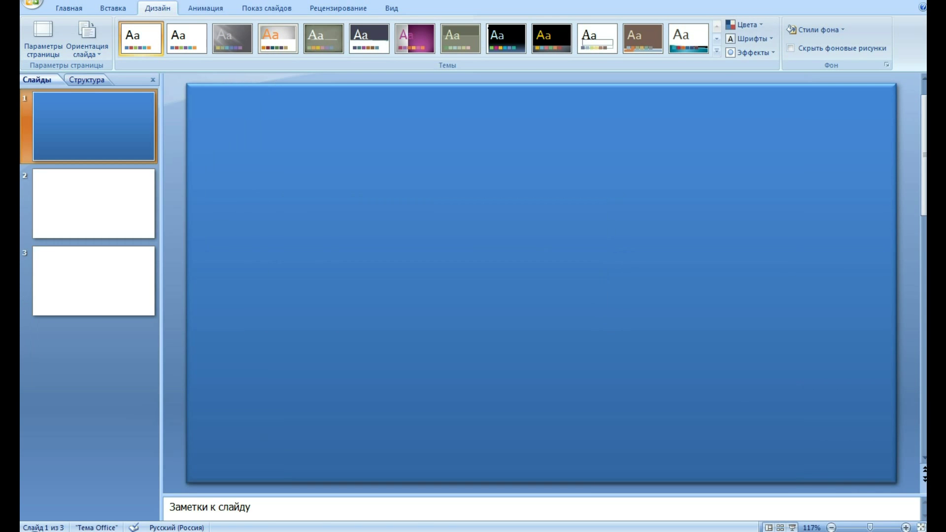
{"action": "left_click", "coordinate": [791, 527]}
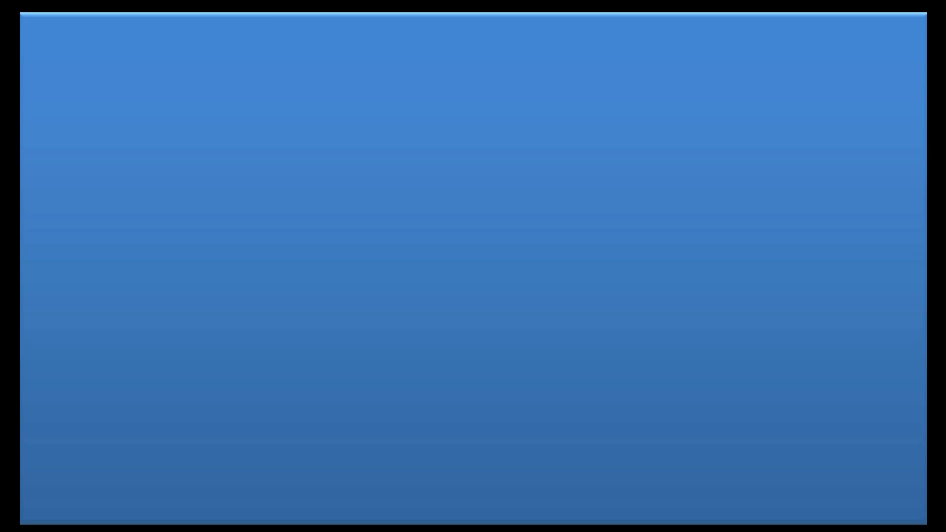
{"action": "key", "text": "Escape"}
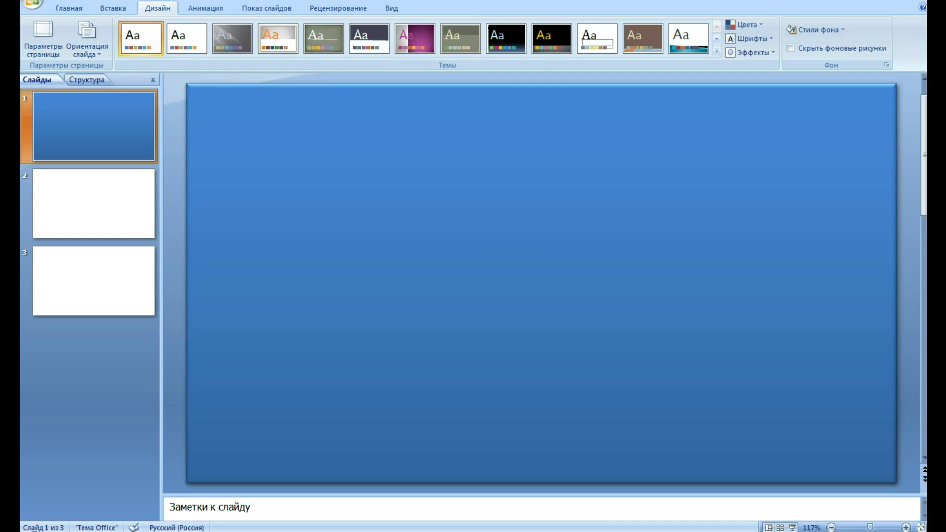
{"action": "left_click", "coordinate": [69, 8]}
- Draw a small rectangle and move it just below the slide's centre
{"action": "left_click", "coordinate": [591, 26]}
{"action": "left_click_drag", "start_coordinate": [480, 150], "coordinate": [592, 178]}
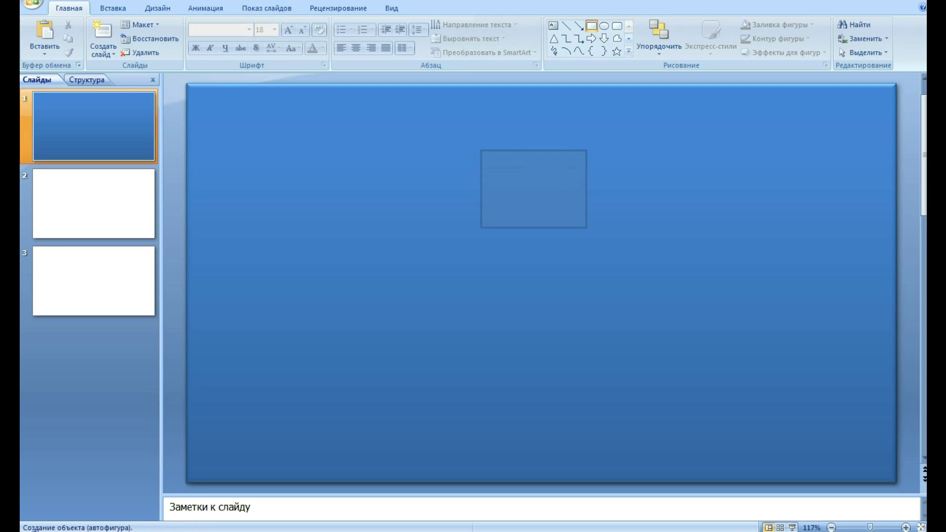
{"action": "left_click_drag", "start_coordinate": [536, 164], "coordinate": [530, 225]}
{"action": "key", "text": "Tab"}
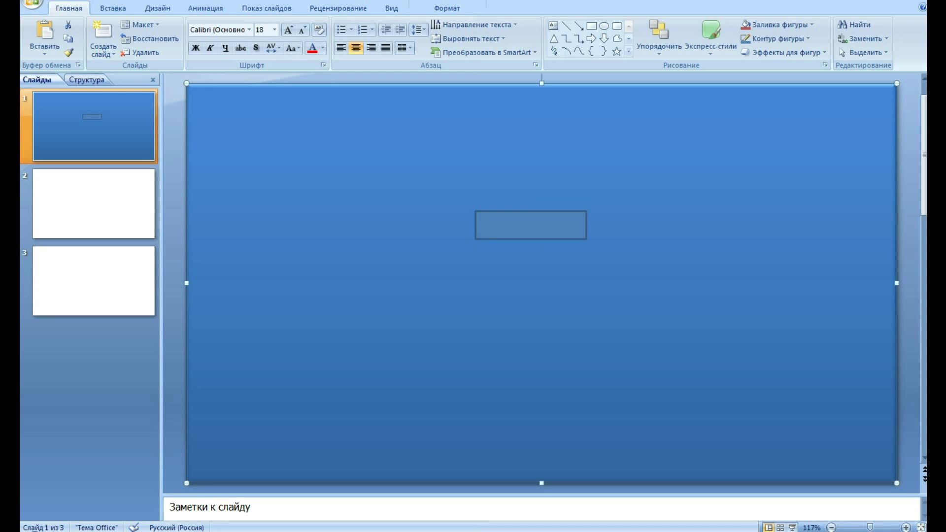
- Duplicate the small rectangle and stack the two copies vertically
{"action": "left_click", "coordinate": [591, 26]}
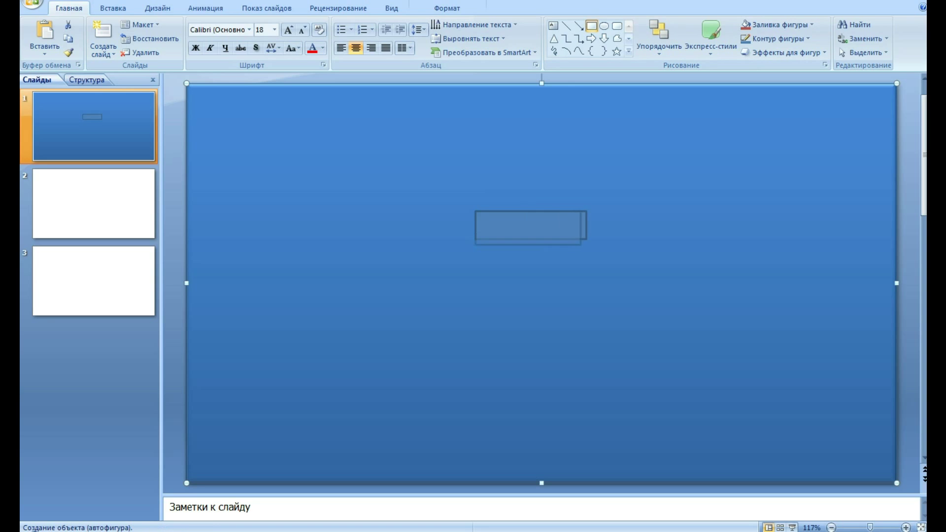
{"action": "left_click_drag", "start_coordinate": [530, 226], "coordinate": [530, 320]}
{"action": "key", "text": "Tab"}
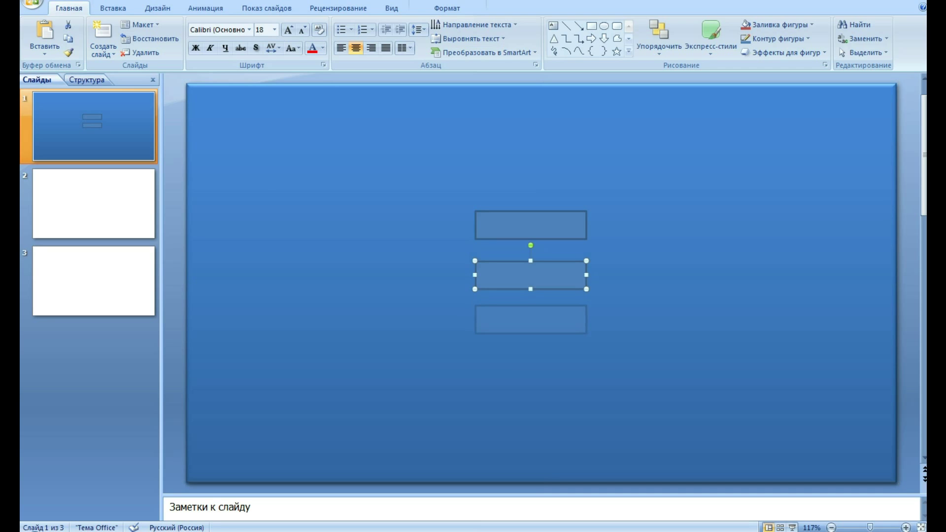
{"action": "left_click_drag", "start_coordinate": [531, 275], "coordinate": [530, 326]}
{"action": "left_click_drag", "start_coordinate": [531, 225], "coordinate": [531, 269]}
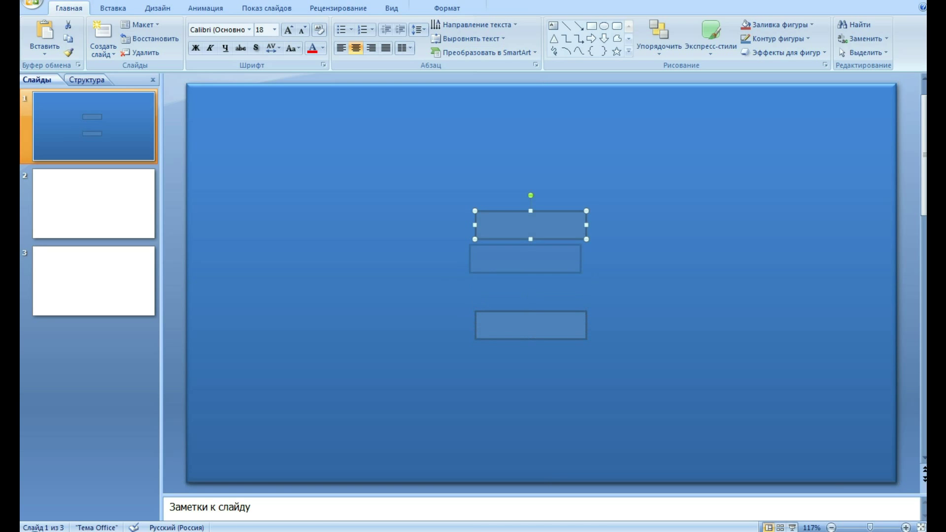
{"action": "key", "text": "Tab"}
{"action": "left_click", "coordinate": [531, 269]}
{"action": "left_click", "coordinate": [710, 37]}
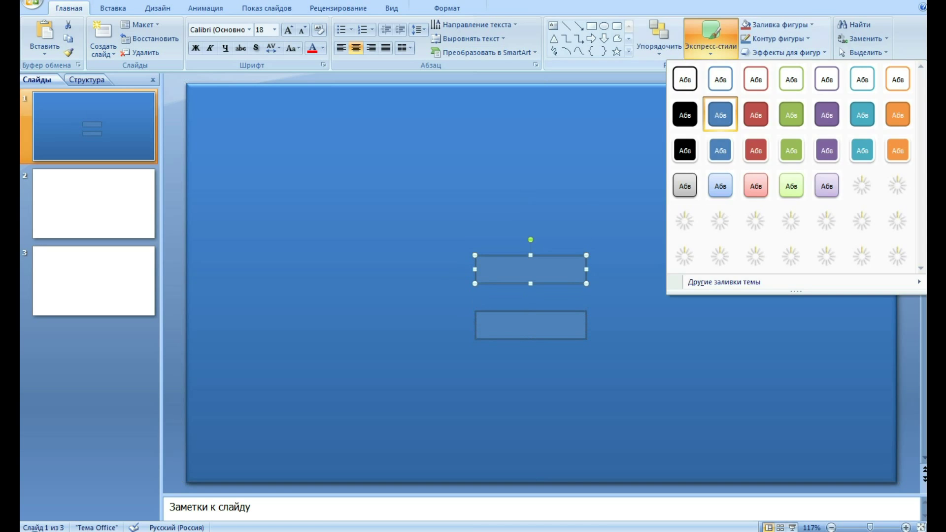
- Give both rectangles the red bevelled shape style
{"action": "left_click", "coordinate": [756, 257]}
{"action": "left_click", "coordinate": [531, 325]}
{"action": "left_click", "coordinate": [711, 37]}
{"action": "left_click", "coordinate": [755, 254]}
{"action": "left_click", "coordinate": [531, 270]}
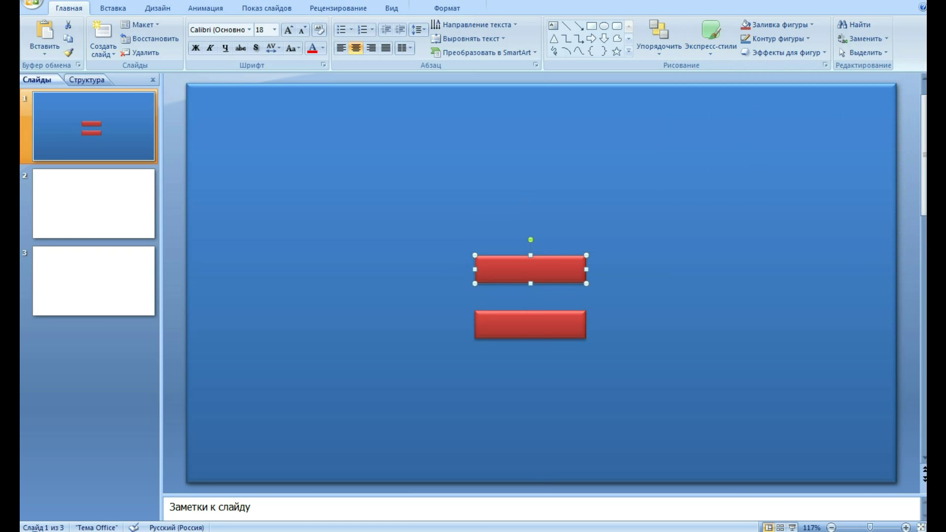
{"action": "left_click", "coordinate": [531, 325]}
- Label the upper button 'Игра' and set its font size to 16
{"action": "double_click", "coordinate": [531, 269]}
{"action": "type", "text": "Игра"}
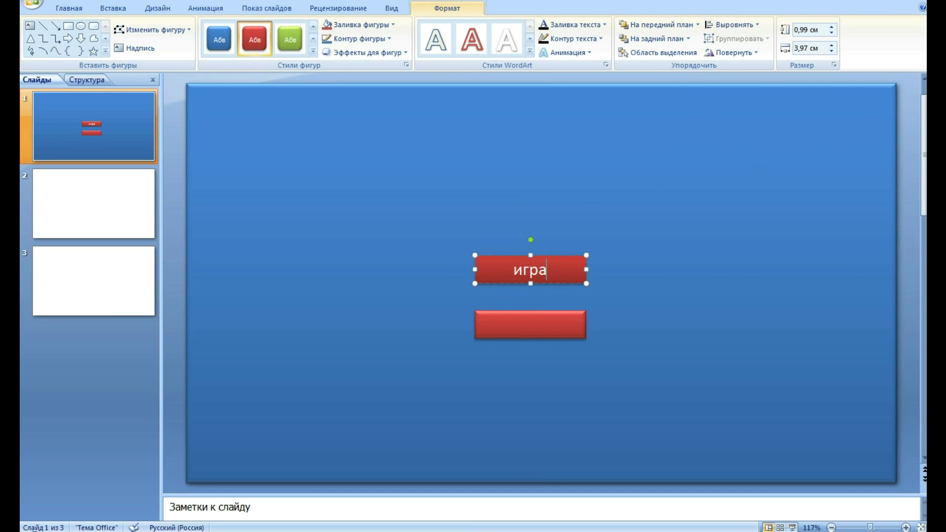
{"action": "key", "text": "ctrl+a"}
{"action": "right_click", "coordinate": [523, 268]}
{"action": "left_click", "coordinate": [582, 234]}
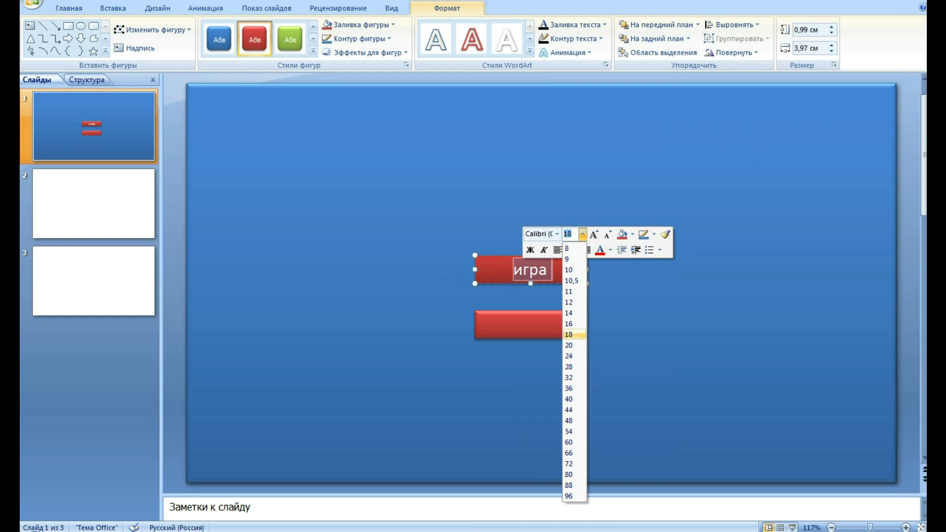
{"action": "left_click", "coordinate": [572, 323]}
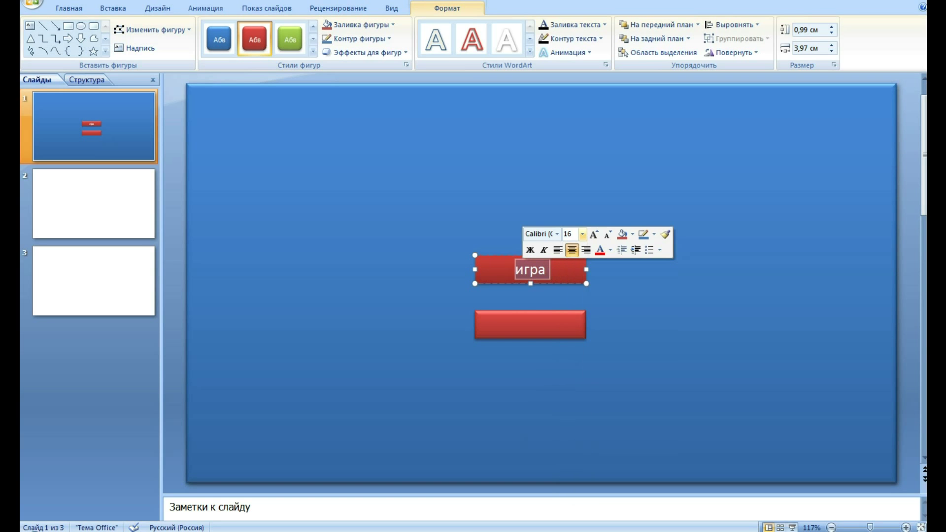
- Label the lower button 'выход' and preview the menu in a slide show
{"action": "left_click", "coordinate": [571, 323]}
{"action": "type", "text": "выход"}
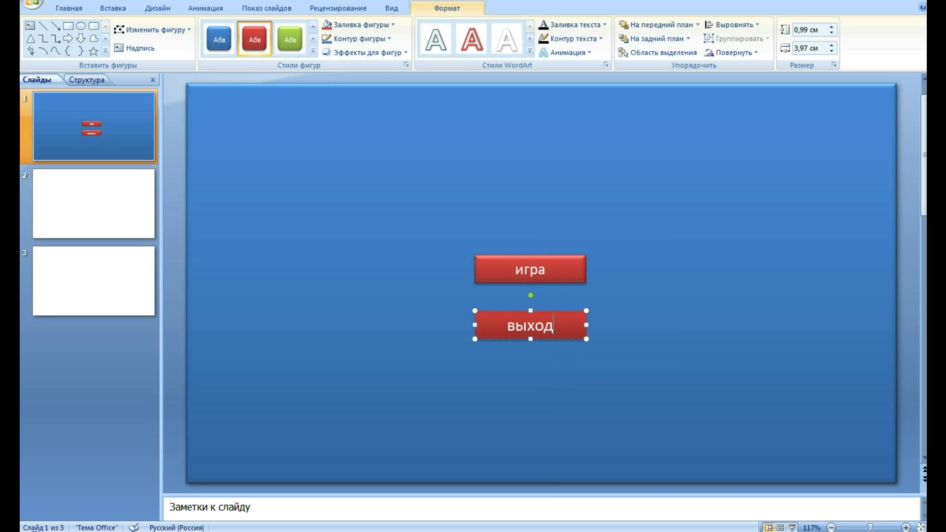
{"action": "double_click", "coordinate": [530, 327]}
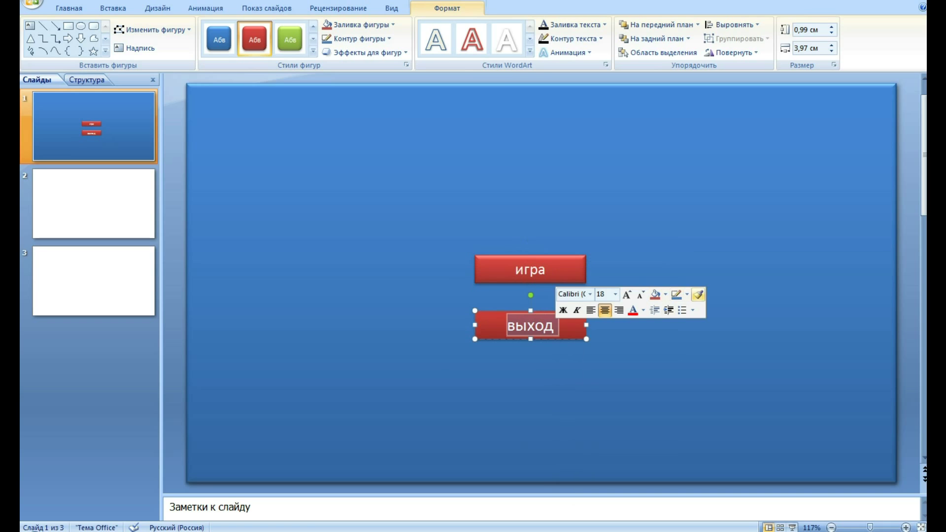
{"action": "left_click", "coordinate": [611, 355]}
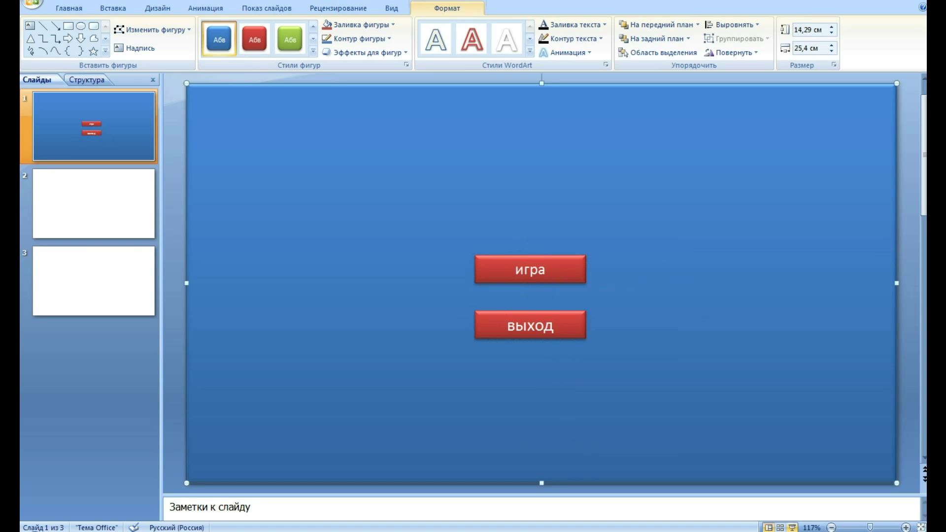
{"action": "left_click", "coordinate": [792, 527]}
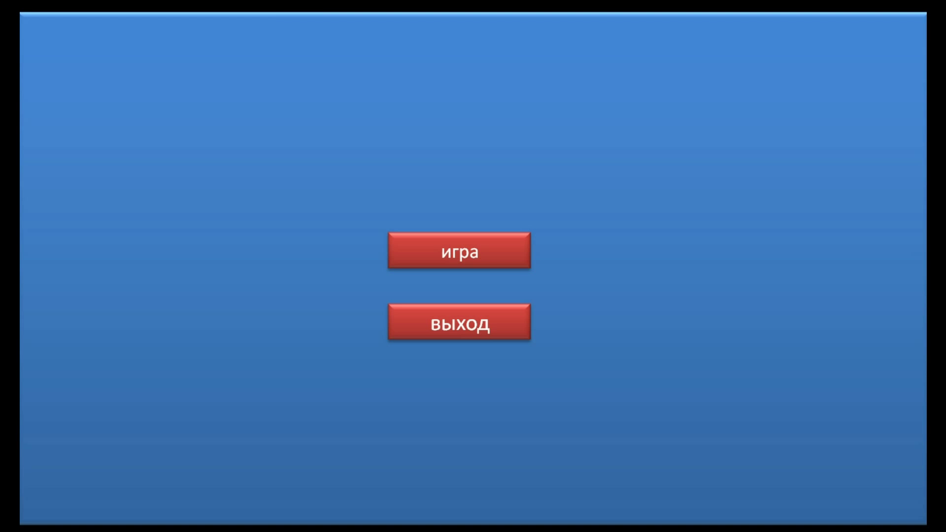
{"action": "key", "text": "Escape"}
{"action": "left_click", "coordinate": [94, 203]}
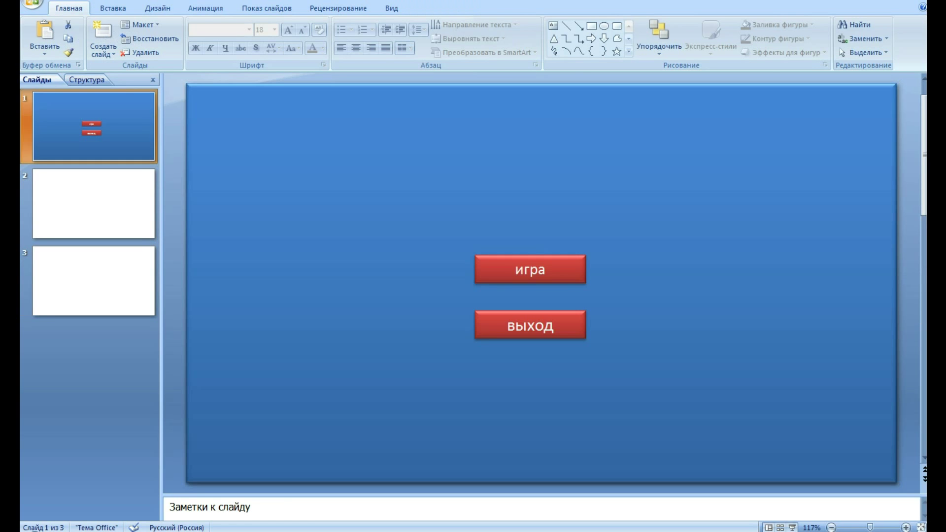
- Select the игра button and cancel its Гиперссылка dialog without linking anything
{"action": "left_click", "coordinate": [545, 270]}
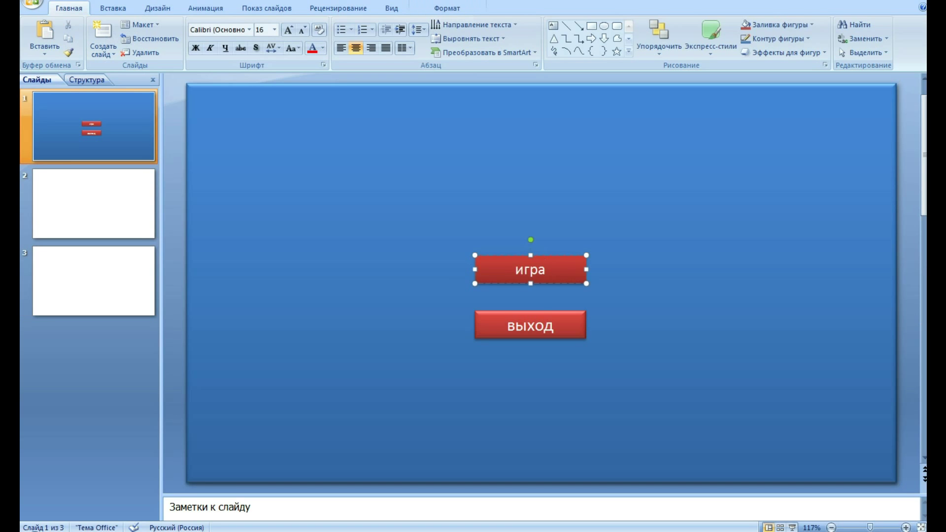
{"action": "left_click", "coordinate": [530, 326]}
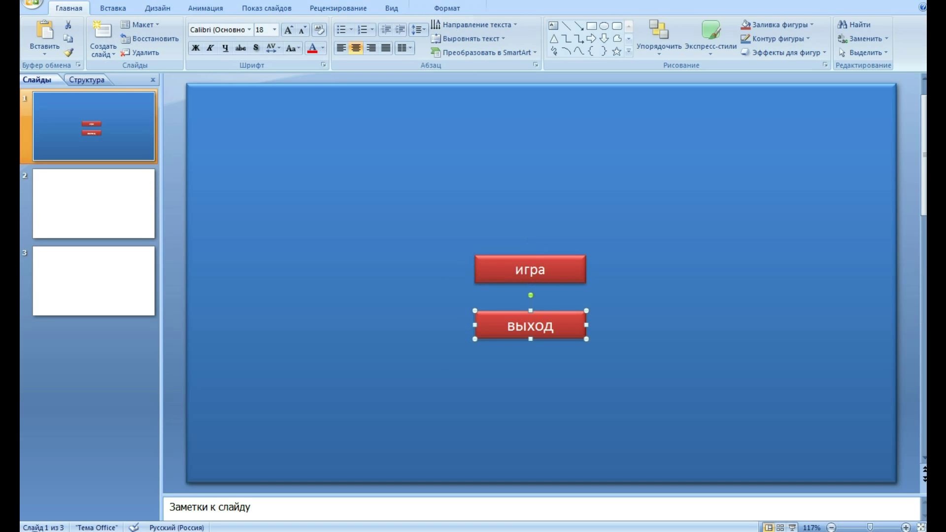
{"action": "left_click", "coordinate": [530, 269]}
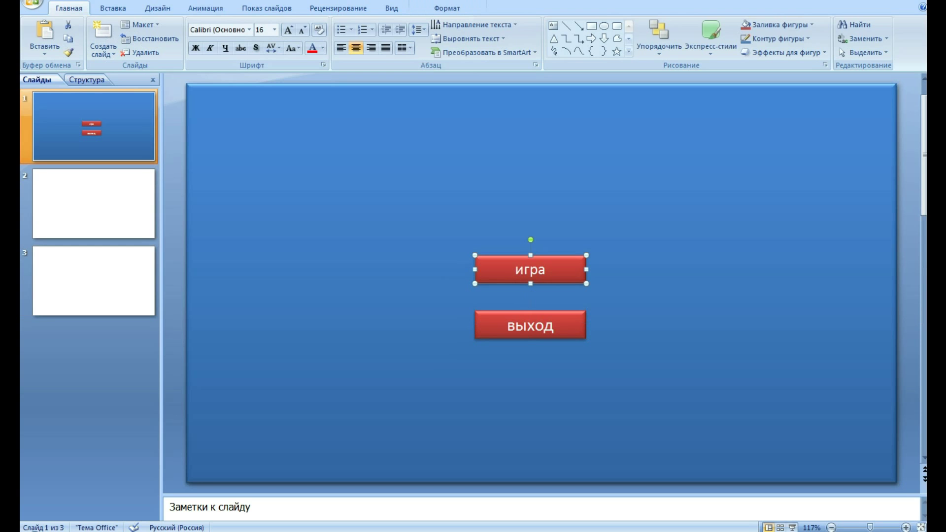
{"action": "right_click", "coordinate": [565, 262]}
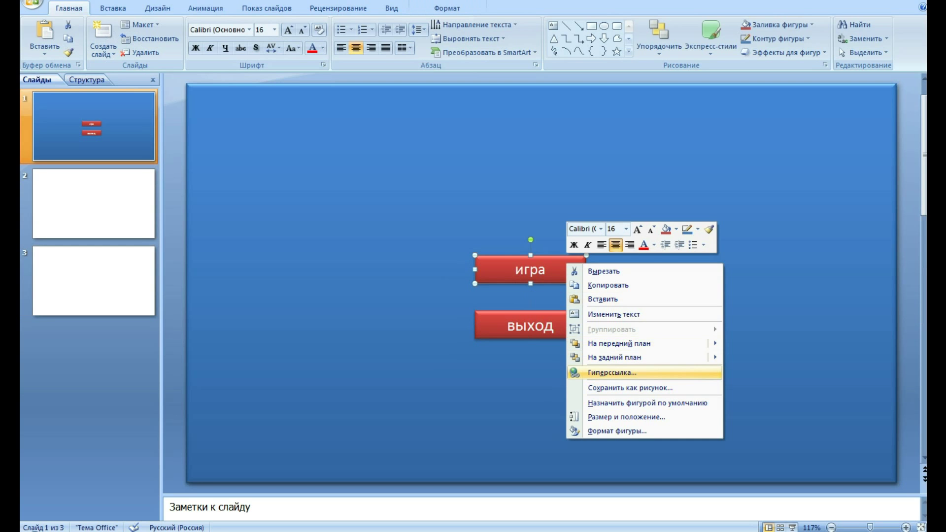
{"action": "left_click", "coordinate": [611, 372]}
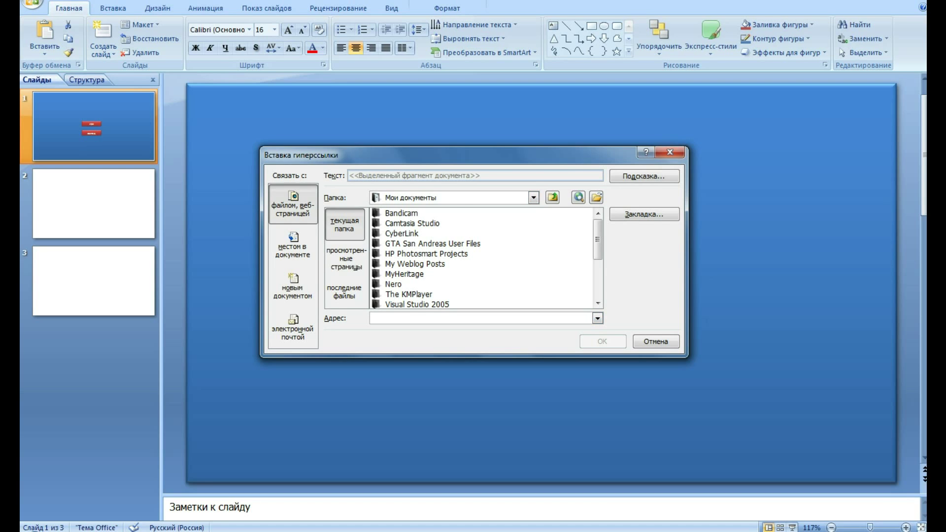
{"action": "left_click", "coordinate": [669, 152]}
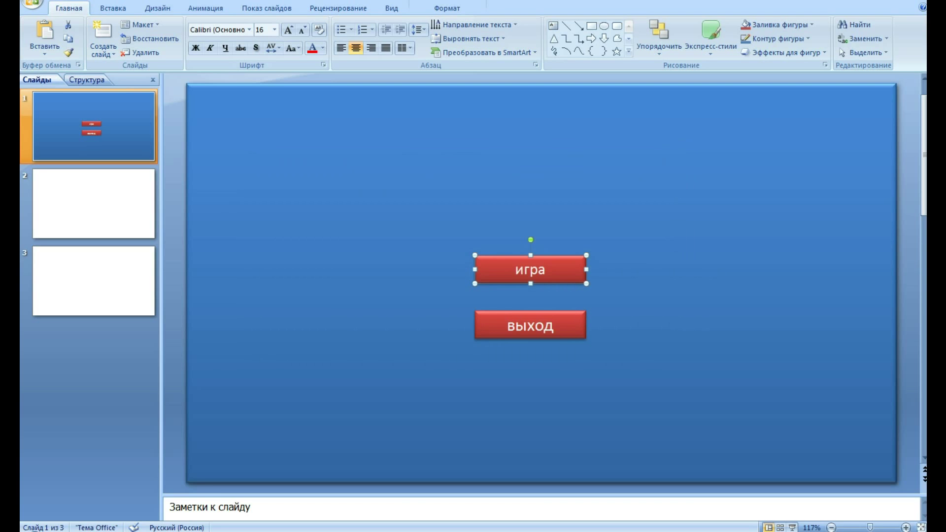
{"action": "left_click", "coordinate": [113, 7]}
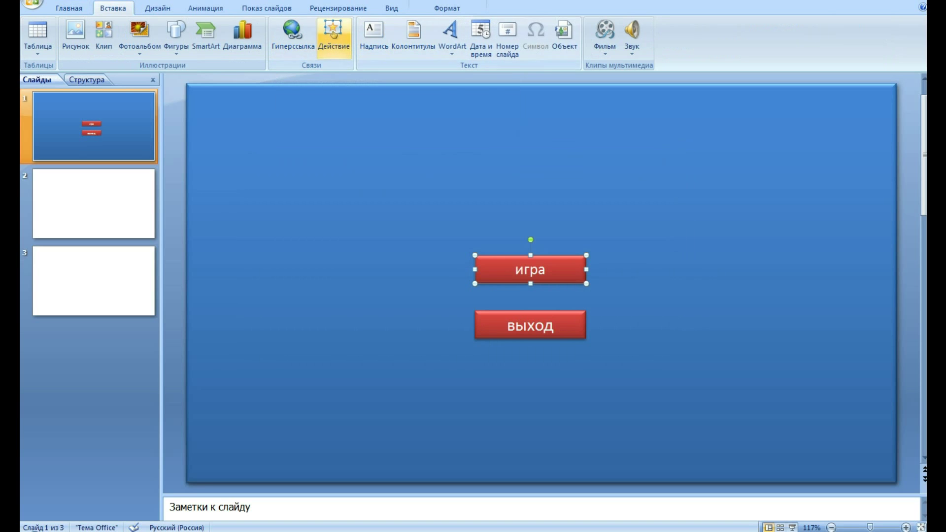
- Give the игра button a click action linking to Слайд 2 with the Щелчок sound
{"action": "left_click", "coordinate": [334, 34]}
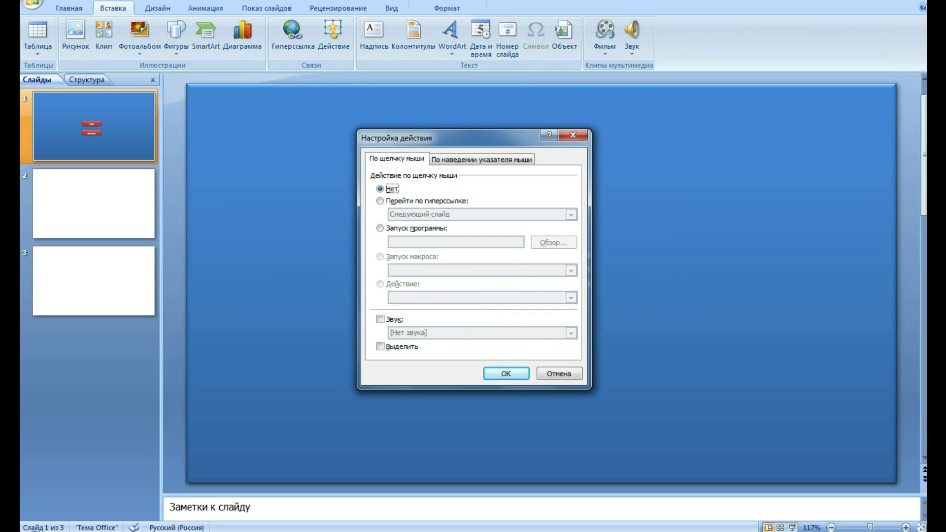
{"action": "left_click", "coordinate": [482, 159]}
{"action": "left_click", "coordinate": [396, 159]}
{"action": "left_click", "coordinate": [380, 201]}
{"action": "left_click", "coordinate": [571, 214]}
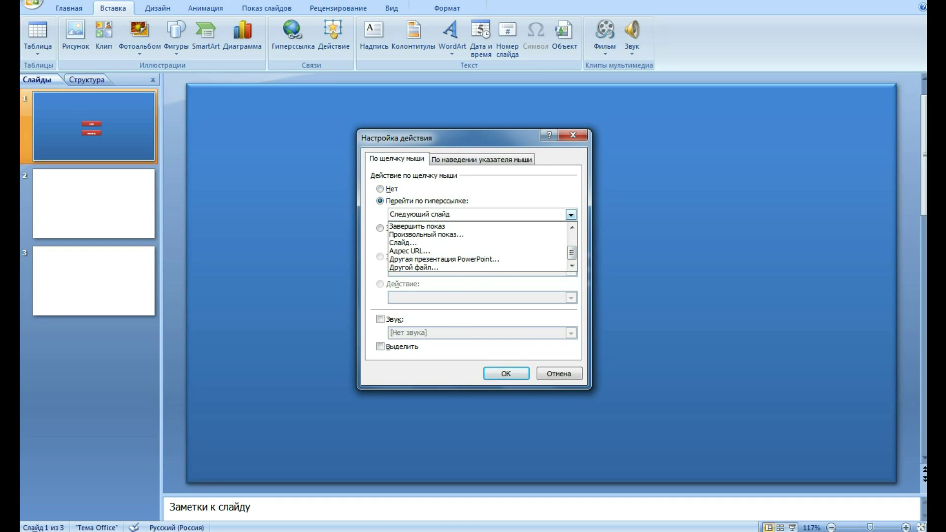
{"action": "left_click", "coordinate": [403, 242]}
{"action": "left_click", "coordinate": [385, 163]}
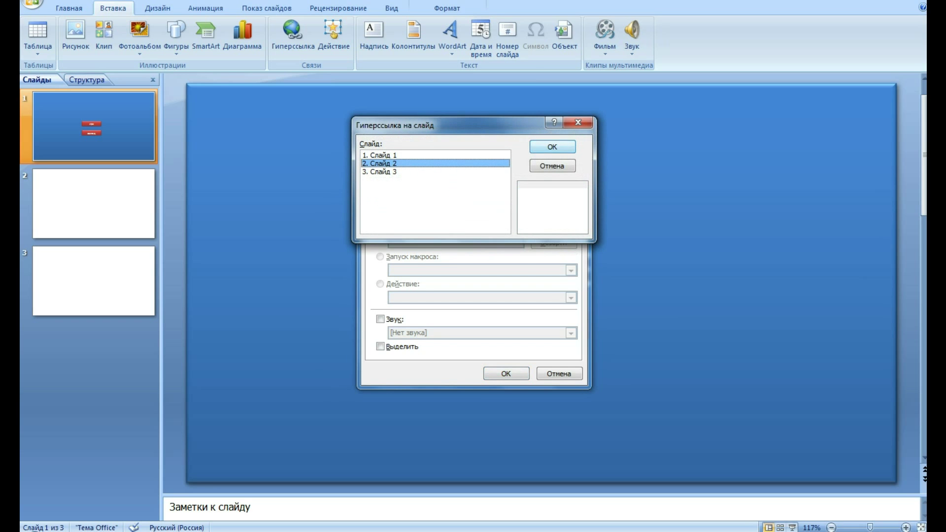
{"action": "left_click", "coordinate": [552, 146]}
{"action": "left_click", "coordinate": [380, 319]}
{"action": "left_click", "coordinate": [571, 333]}
{"action": "scroll", "coordinate": [478, 365], "scroll_direction": "down", "scroll_amount": 3}
{"action": "scroll", "coordinate": [478, 364], "scroll_direction": "down", "scroll_amount": 3}
{"action": "left_click", "coordinate": [402, 377]}
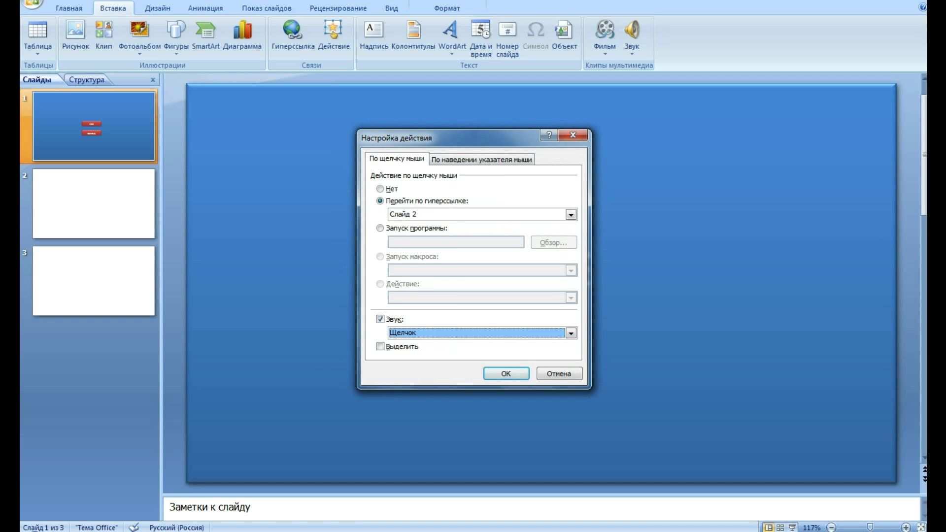
{"action": "left_click", "coordinate": [491, 372]}
- Set the выход button to Завершить показ with a sound, then test with F5
{"action": "left_click", "coordinate": [333, 34]}
{"action": "left_click", "coordinate": [380, 201]}
{"action": "left_click", "coordinate": [570, 214]}
{"action": "left_click", "coordinate": [419, 267]}
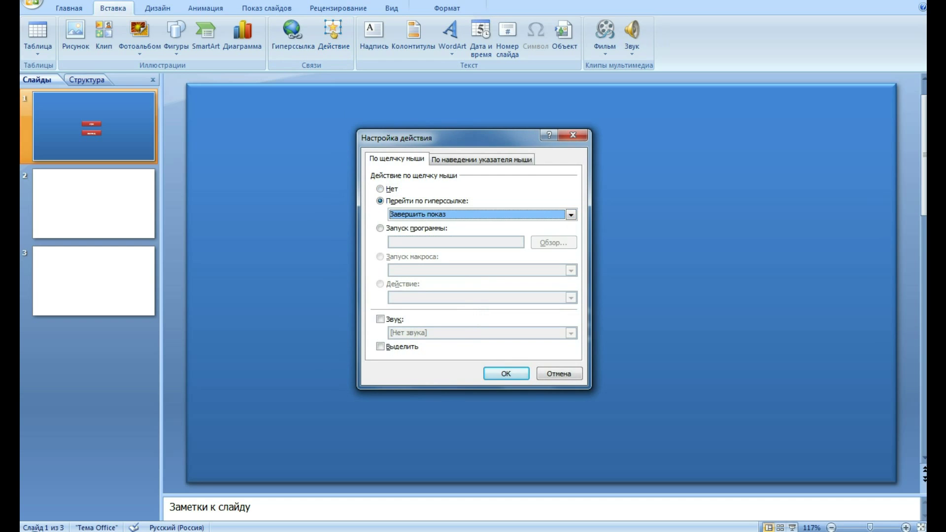
{"action": "left_click", "coordinate": [380, 319]}
{"action": "left_click", "coordinate": [571, 333]}
{"action": "left_click", "coordinate": [443, 376]}
{"action": "left_click", "coordinate": [506, 374]}
{"action": "key", "text": "F5"}
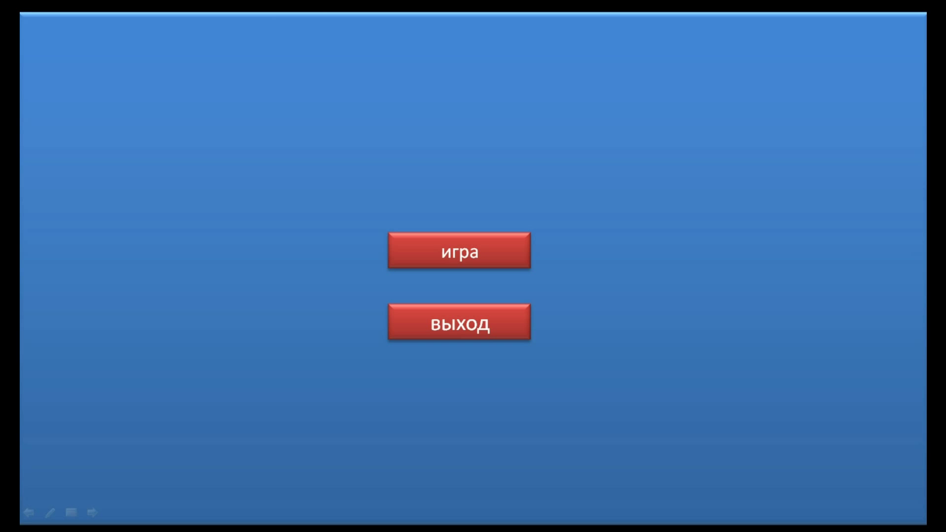
{"action": "key", "text": "Right"}
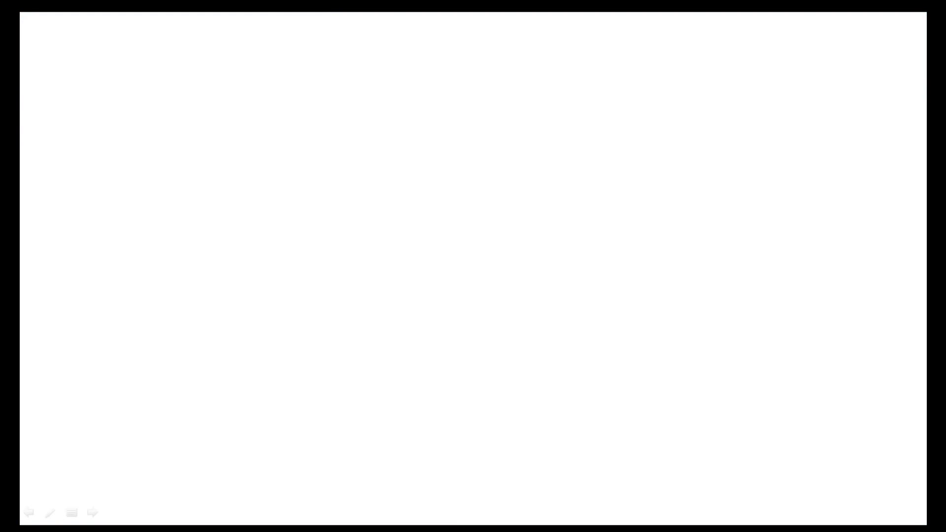
{"action": "key", "text": "Escape"}
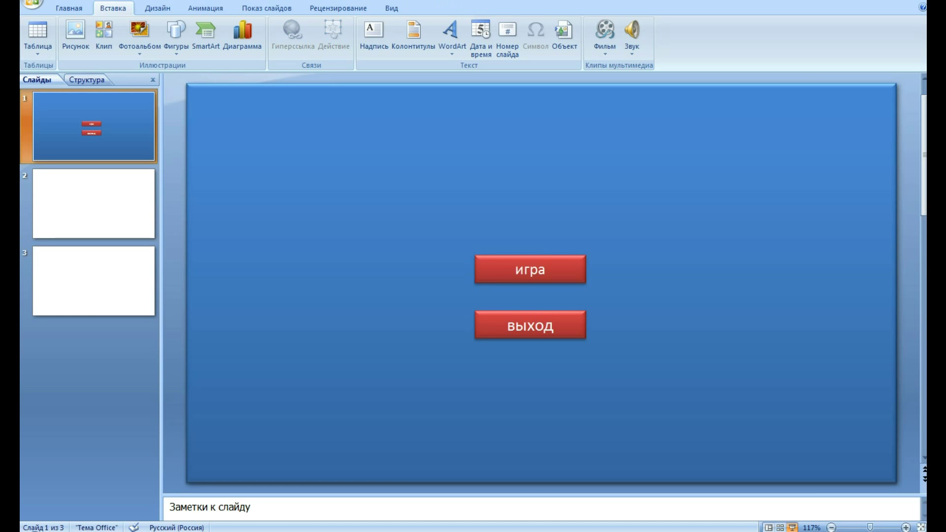
{"action": "key", "text": "F5"}
{"action": "key", "text": "Escape"}
- Draw a small oval in slide 2's top-left corner and give it a red bevelled style
{"action": "left_click", "coordinate": [94, 204]}
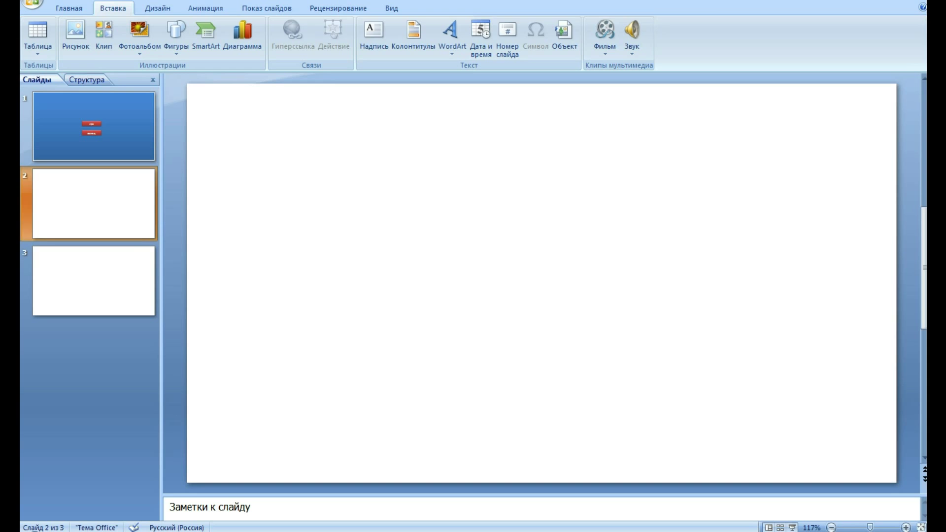
{"action": "left_click", "coordinate": [158, 8]}
{"action": "left_click", "coordinate": [69, 8]}
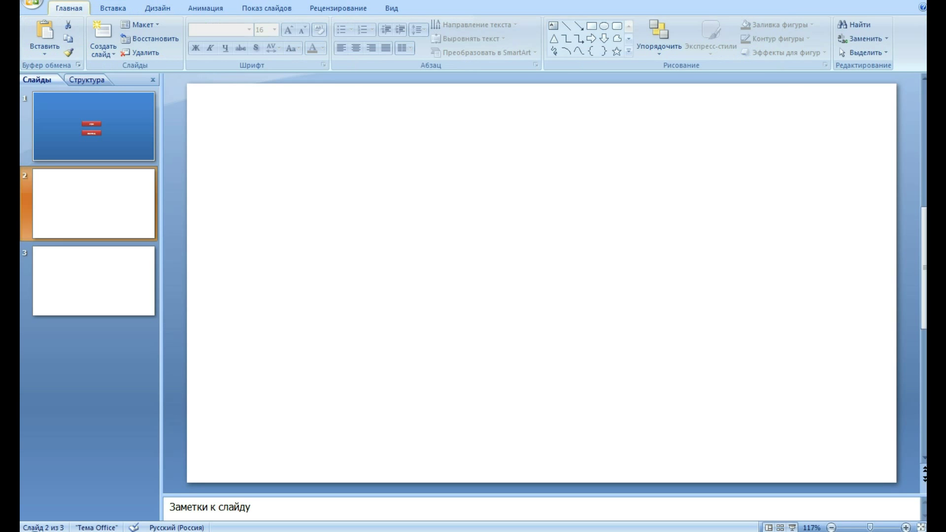
{"action": "left_click", "coordinate": [604, 26]}
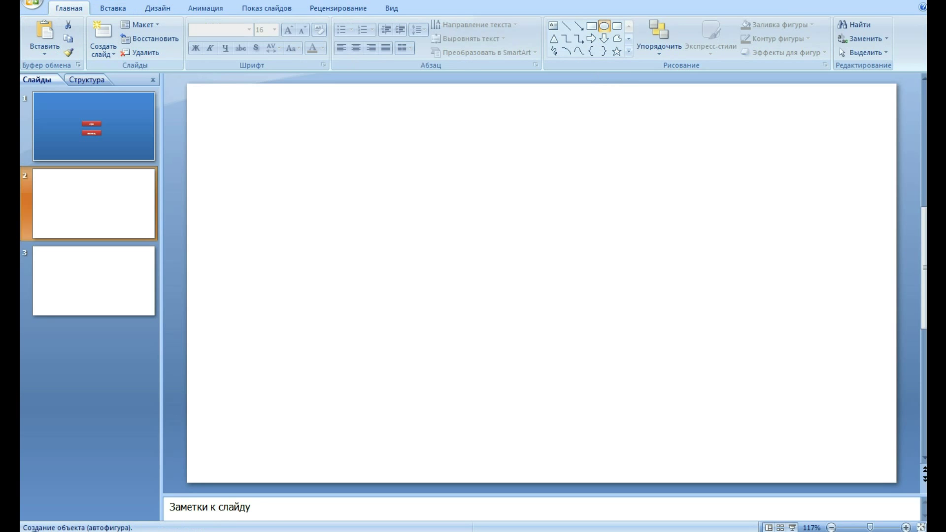
{"action": "mouse_move", "coordinate": [192, 83]}
{"action": "left_mouse_down"}
{"action": "mouse_move", "coordinate": [220, 117]}
{"action": "mouse_move", "coordinate": [226, 100]}
{"action": "left_mouse_up"}
{"action": "left_click", "coordinate": [710, 37]}
{"action": "left_click", "coordinate": [753, 258]}
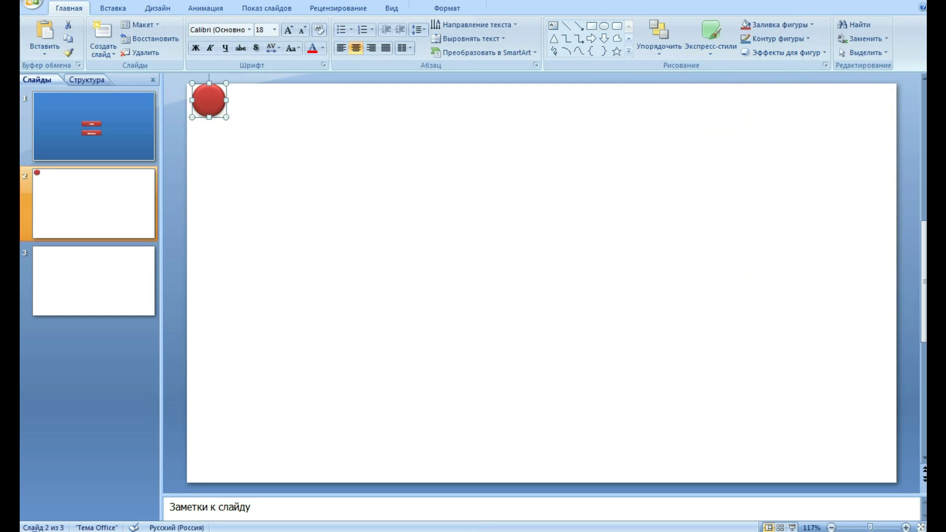
{"action": "key", "text": "Escape"}
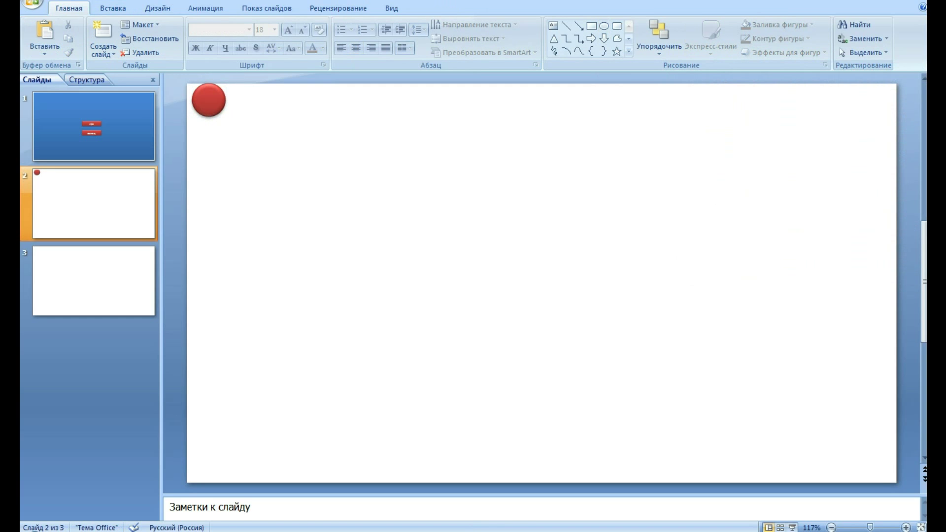
- Check the red circle on slide 2, then move on to blank slide 3
{"action": "left_click", "coordinate": [93, 281]}
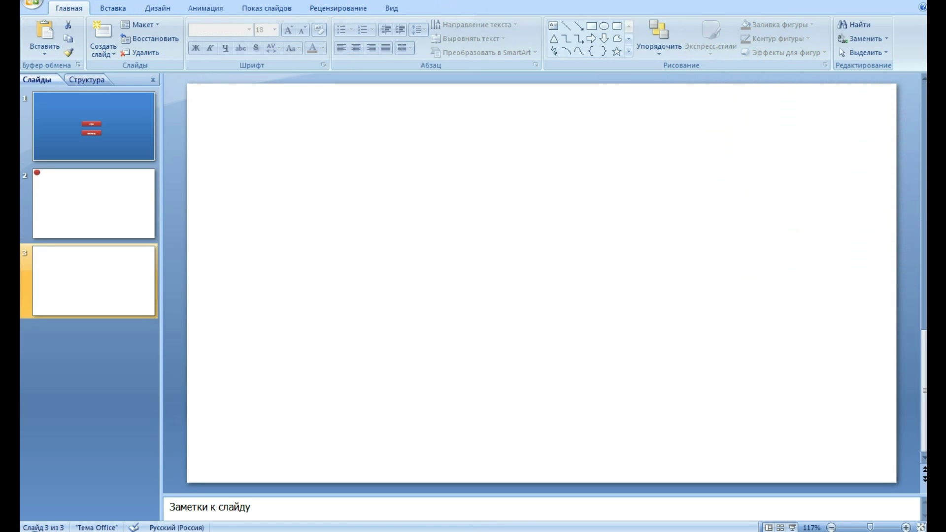
{"action": "left_click", "coordinate": [94, 203]}
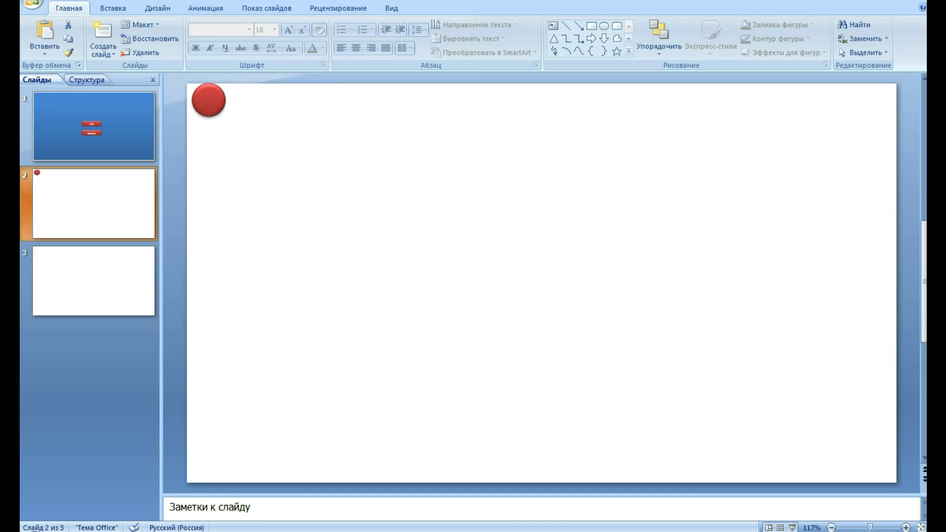
{"action": "left_click", "coordinate": [209, 100]}
{"action": "left_click", "coordinate": [93, 203]}
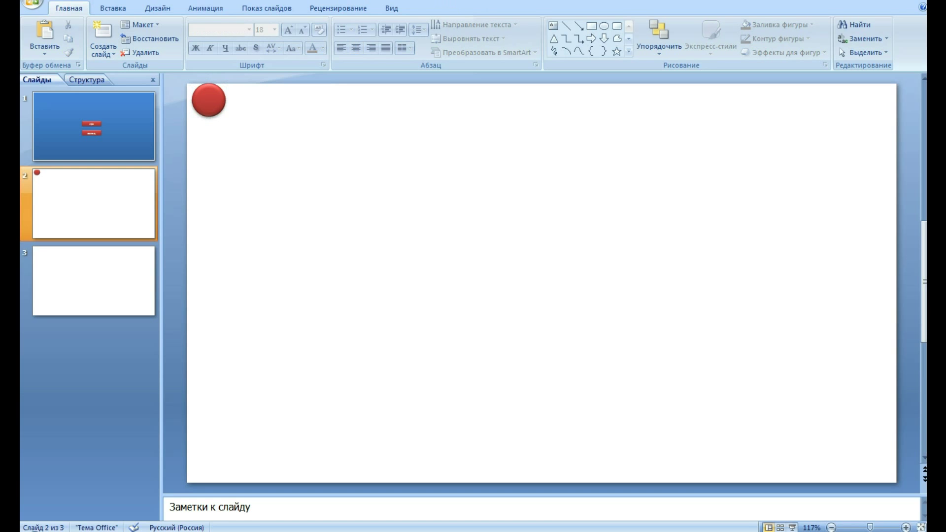
{"action": "left_click", "coordinate": [209, 100]}
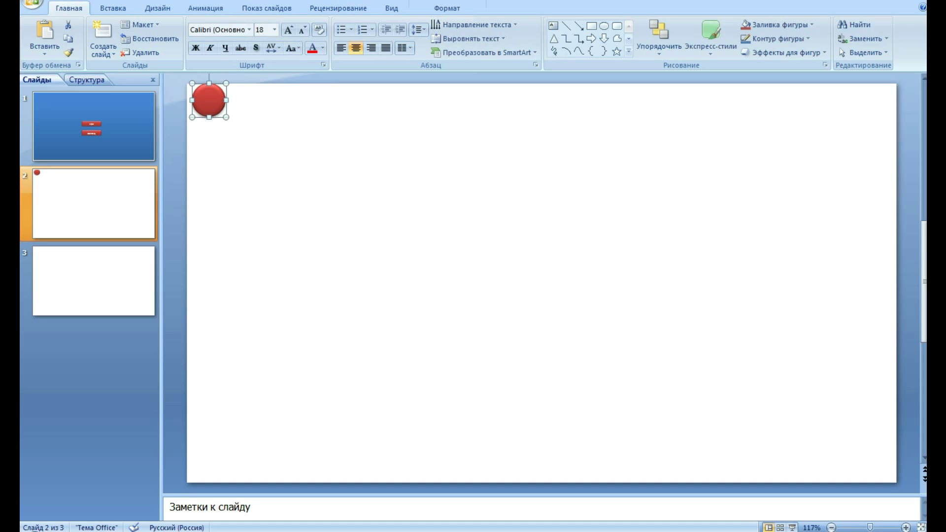
{"action": "left_click", "coordinate": [93, 281]}
{"action": "left_click", "coordinate": [591, 25]}
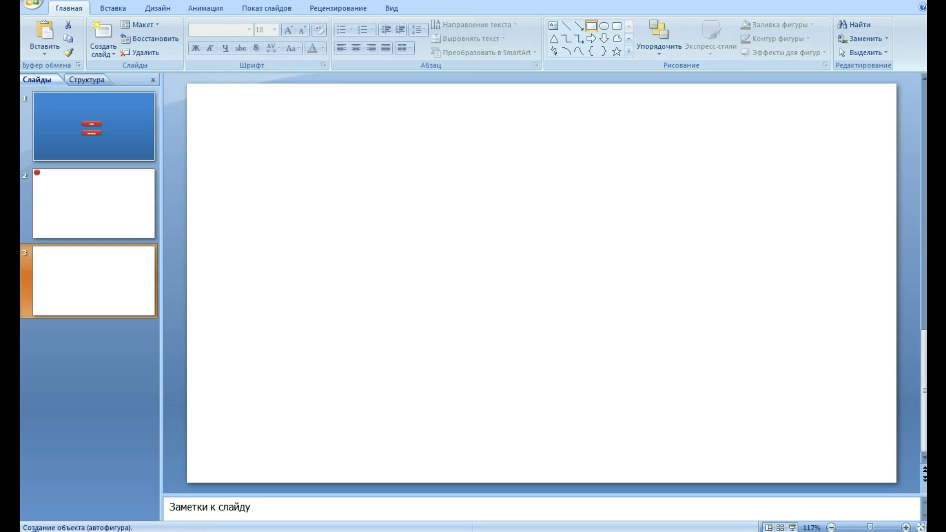
- Cover slide 3 with a full-slide rectangle in a grey style
{"action": "left_click_drag", "start_coordinate": [187, 84], "coordinate": [897, 483]}
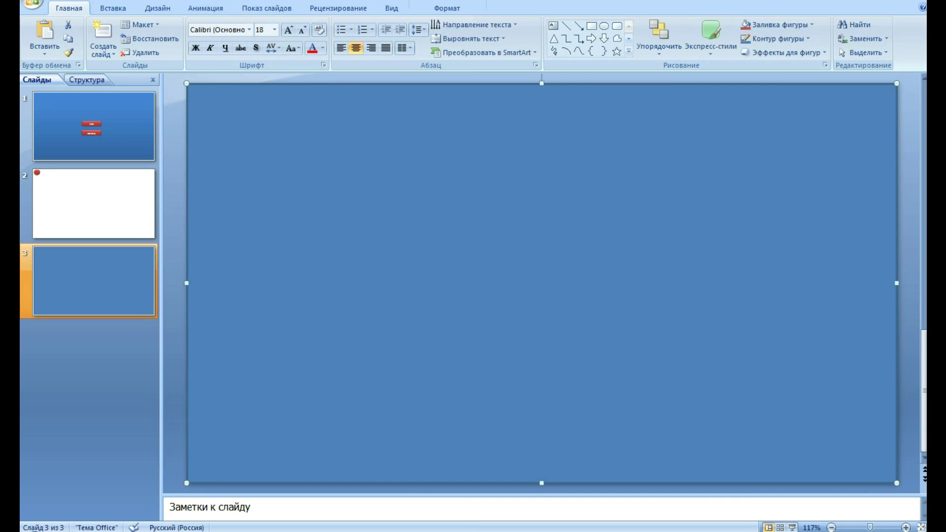
{"action": "left_click", "coordinate": [710, 37]}
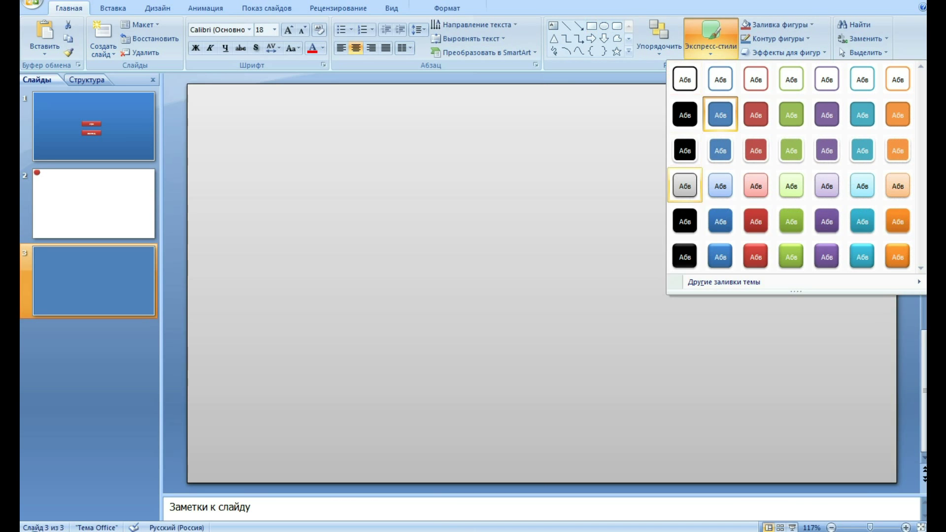
{"action": "left_click", "coordinate": [685, 186]}
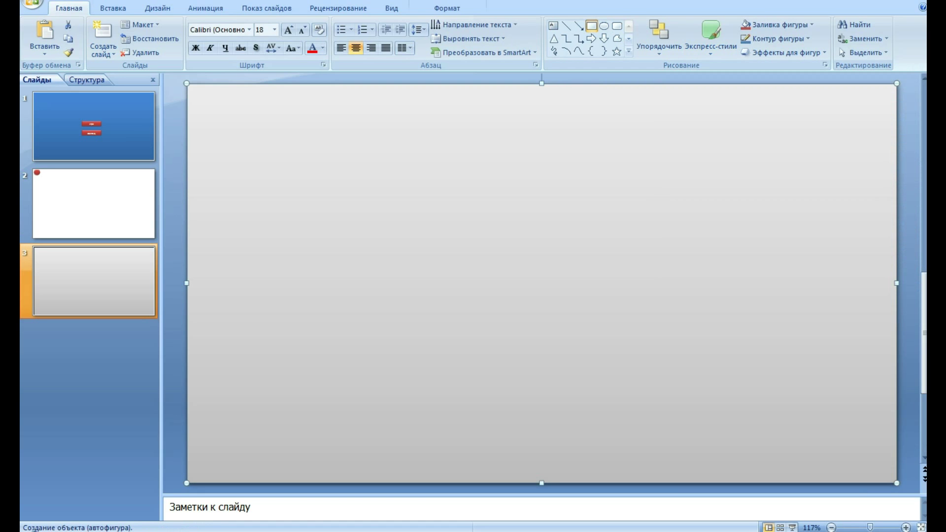
- Draw narrow rectangle walls forming an L-shaped channel along the left and bottom
{"action": "left_click_drag", "start_coordinate": [187, 83], "coordinate": [194, 423]}
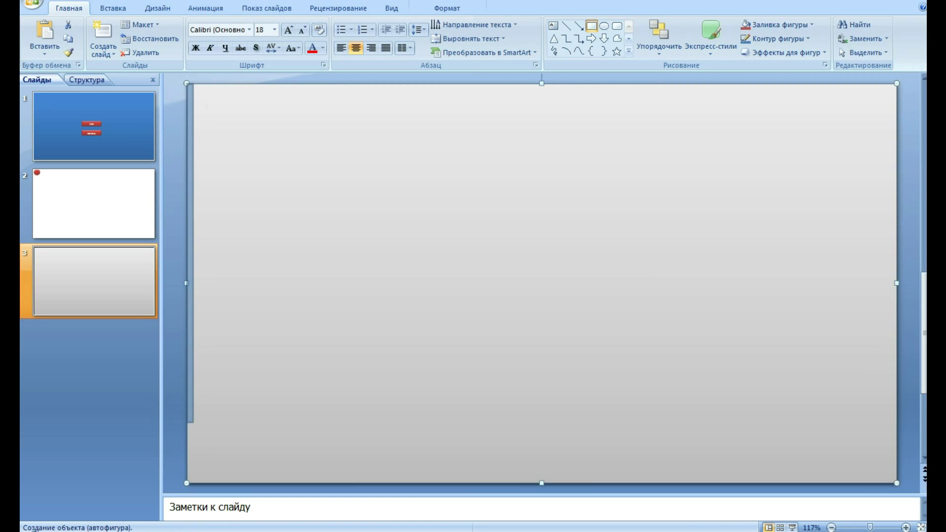
{"action": "left_click_drag", "start_coordinate": [542, 283], "coordinate": [552, 283]}
{"action": "left_click", "coordinate": [591, 26]}
{"action": "left_click_drag", "start_coordinate": [208, 83], "coordinate": [215, 422]}
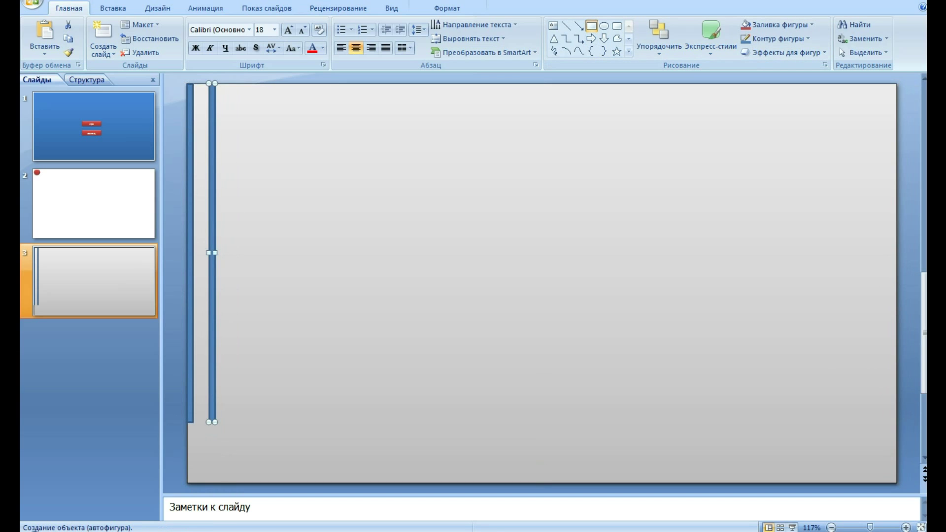
{"action": "left_click_drag", "start_coordinate": [187, 422], "coordinate": [509, 429]}
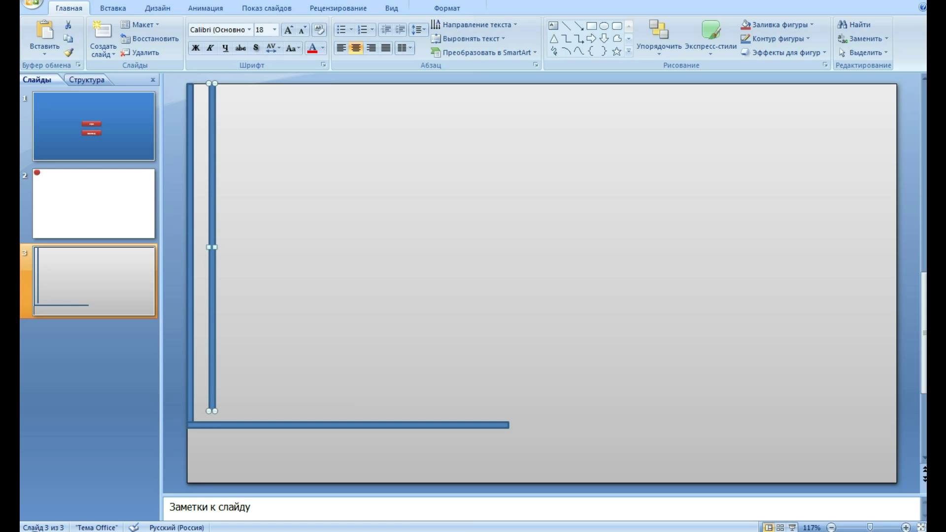
{"action": "left_click", "coordinate": [592, 26]}
{"action": "mouse_move", "coordinate": [215, 405]}
{"action": "left_mouse_down"}
{"action": "mouse_move", "coordinate": [509, 411]}
{"action": "mouse_move", "coordinate": [514, 338]}
{"action": "left_mouse_up"}
{"action": "left_click", "coordinate": [592, 25]}
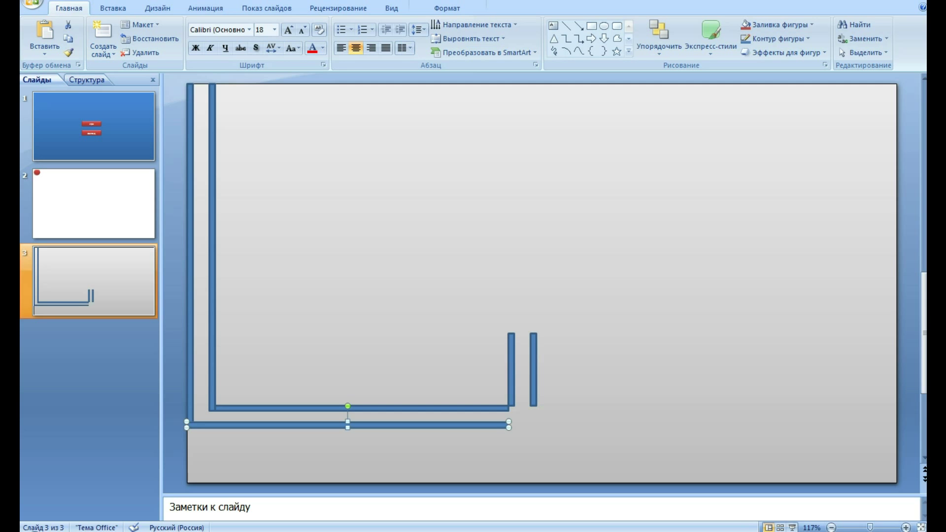
{"action": "left_click_drag", "start_coordinate": [509, 425], "coordinate": [542, 423]}
{"action": "left_click", "coordinate": [533, 369]}
{"action": "left_click_drag", "start_coordinate": [542, 377], "coordinate": [537, 377]}
{"action": "left_click", "coordinate": [641, 345]}
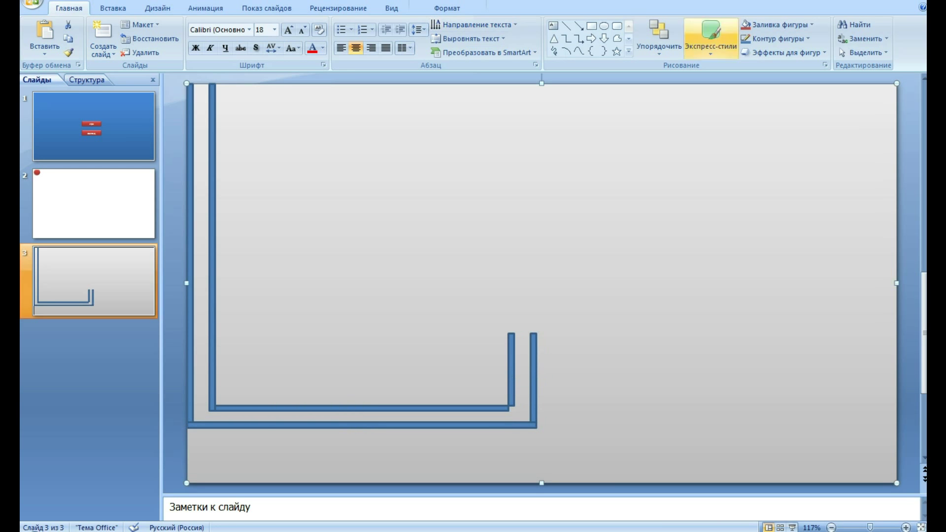
- Add a small red bevelled square above the gap between the walls
{"action": "left_click", "coordinate": [591, 26]}
{"action": "left_click_drag", "start_coordinate": [502, 271], "coordinate": [537, 312]}
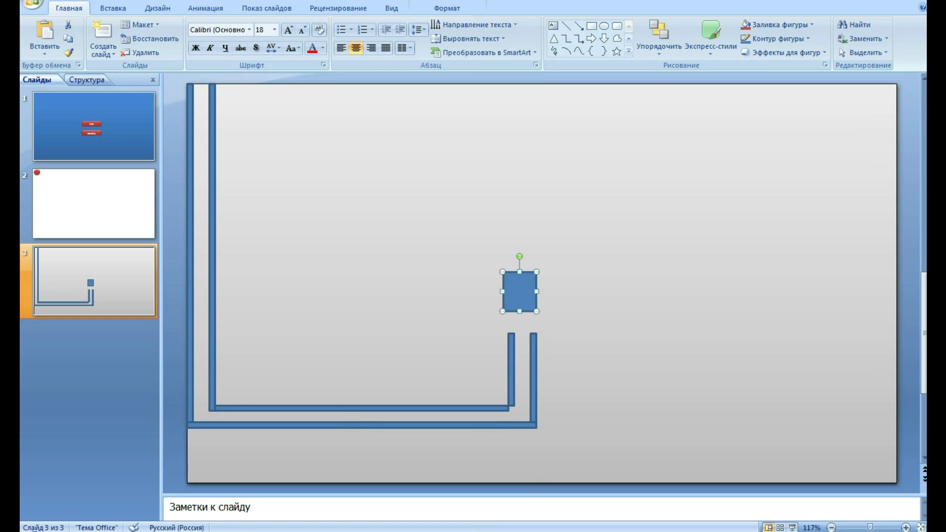
{"action": "left_click", "coordinate": [711, 35]}
{"action": "left_click", "coordinate": [756, 256]}
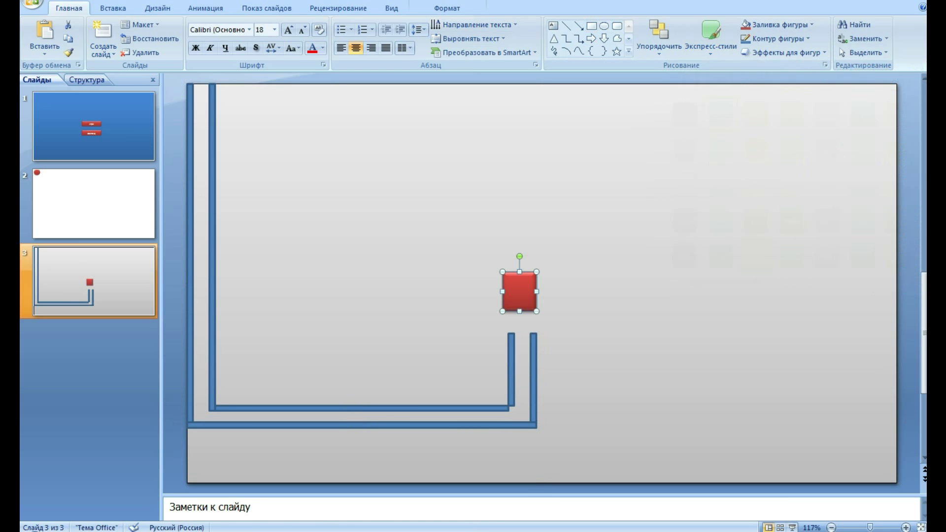
{"action": "left_click_drag", "start_coordinate": [536, 291], "coordinate": [527, 291]}
{"action": "key", "text": "Tab"}
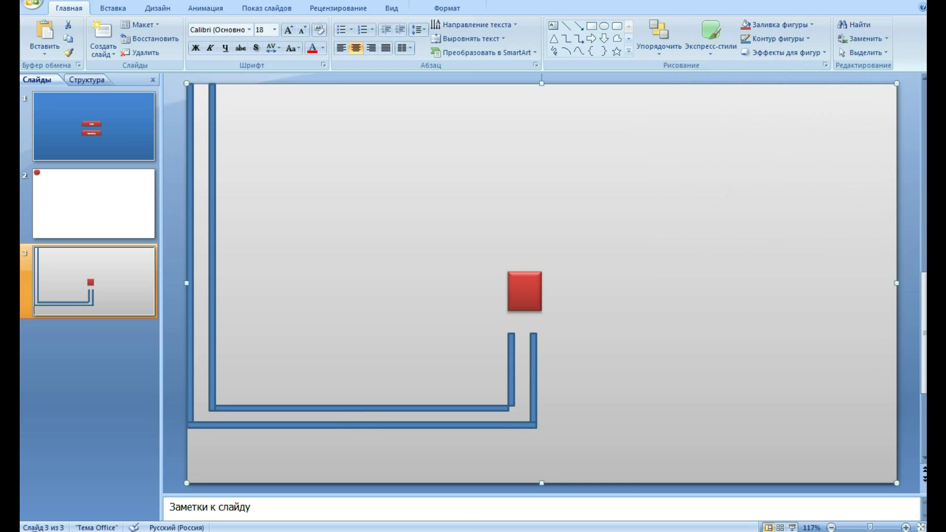
{"action": "left_click", "coordinate": [116, 212]}
{"action": "right_click", "coordinate": [116, 211]}
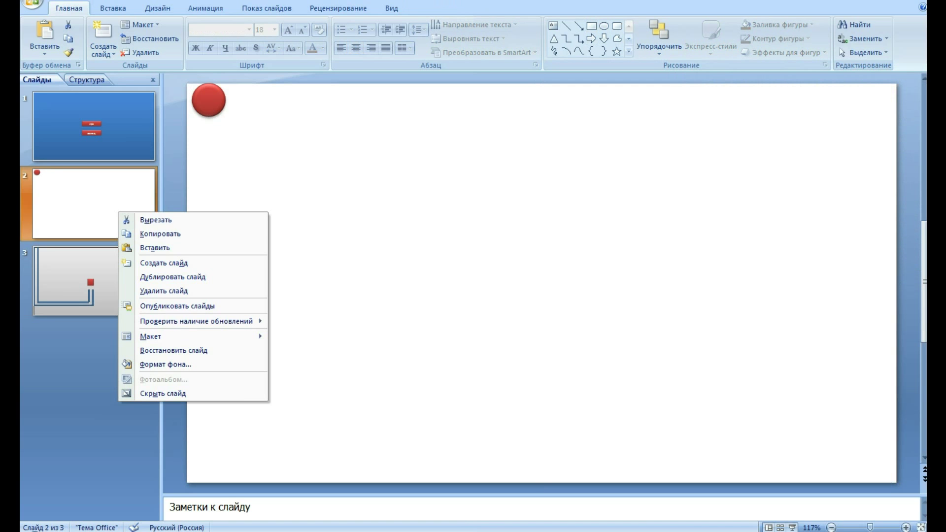
- Copy slide 2 and paste it twice as slides 4 and 5
{"action": "left_click", "coordinate": [152, 234]}
{"action": "right_click", "coordinate": [106, 348]}
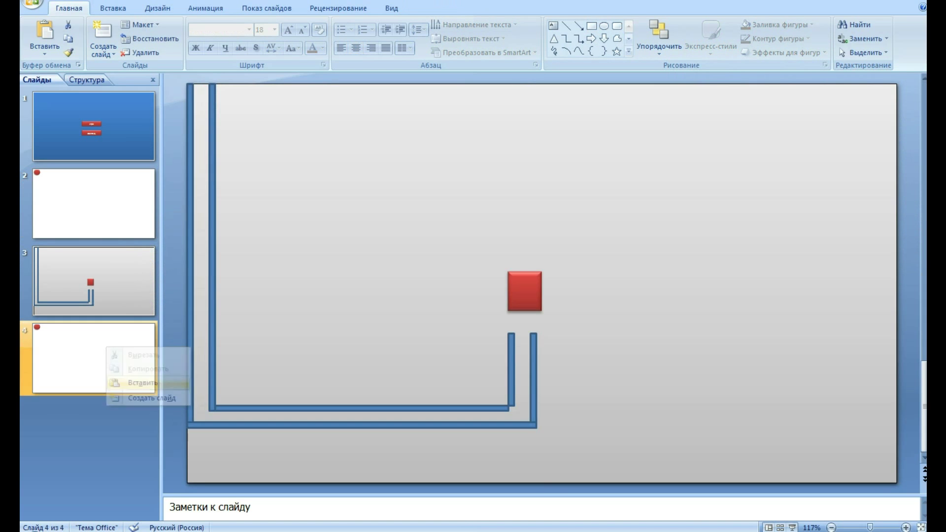
{"action": "left_click", "coordinate": [158, 383]}
{"action": "right_click", "coordinate": [123, 369]}
{"action": "right_click", "coordinate": [94, 428]}
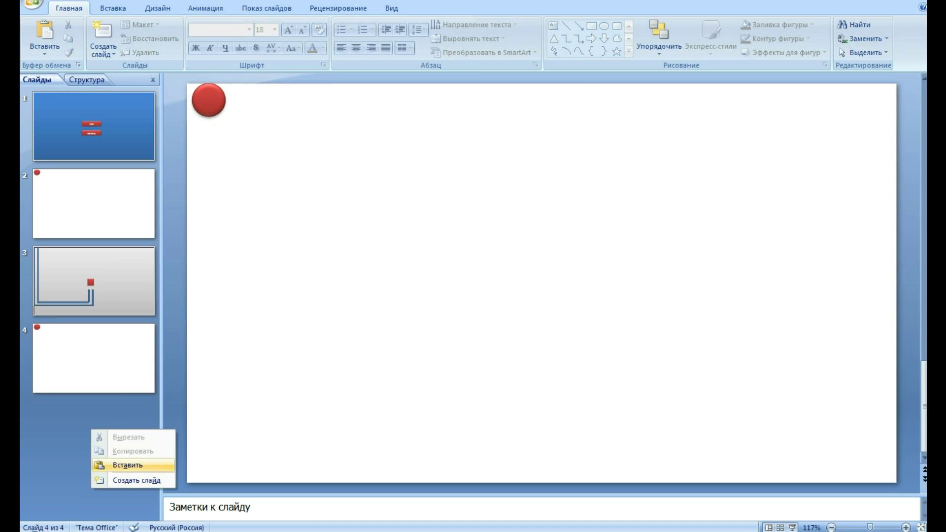
{"action": "left_click", "coordinate": [117, 463]}
- Cut the red circle from the new slides, then return to slide 3
{"action": "right_click", "coordinate": [207, 96]}
{"action": "left_click", "coordinate": [207, 99]}
{"action": "right_click", "coordinate": [219, 94]}
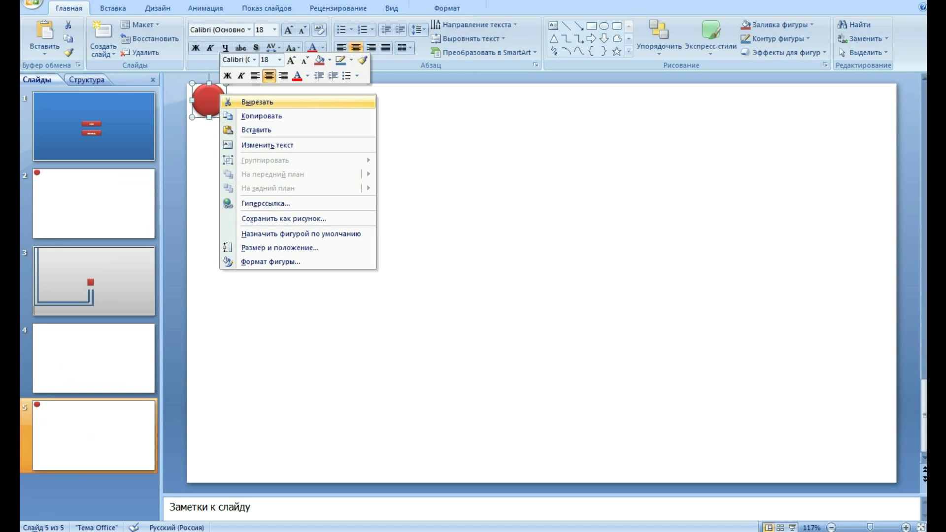
{"action": "left_click", "coordinate": [93, 281]}
{"action": "left_click", "coordinate": [123, 387]}
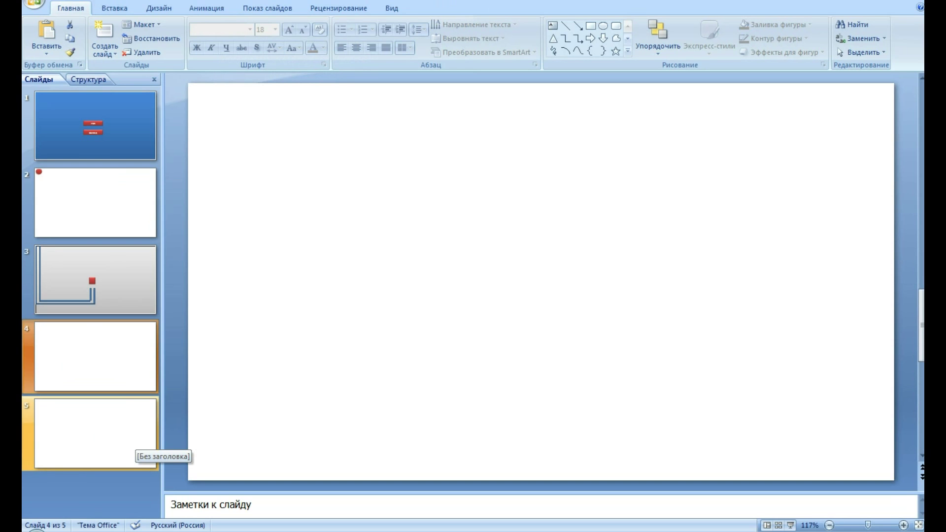
{"action": "left_click", "coordinate": [95, 279]}
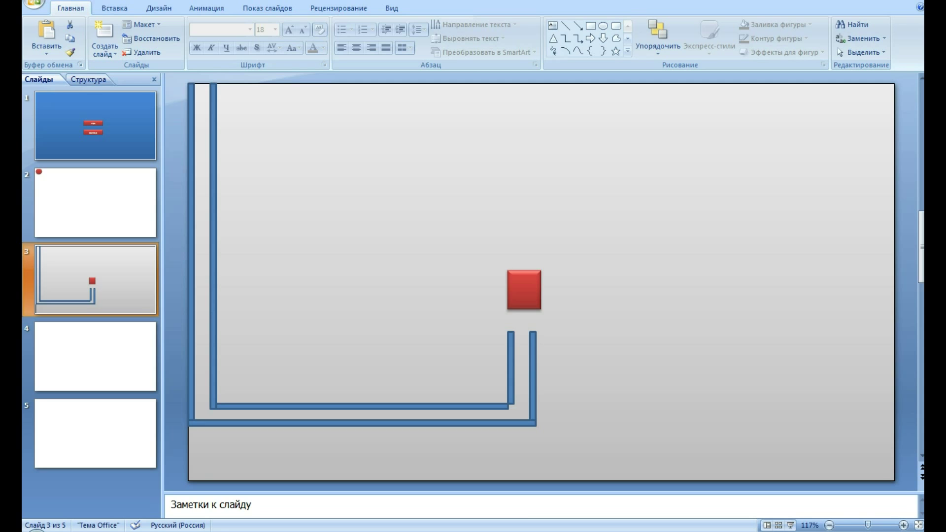
- Draw small blue blocks inside the maze and give one a downward motion path
{"action": "left_click", "coordinate": [590, 25]}
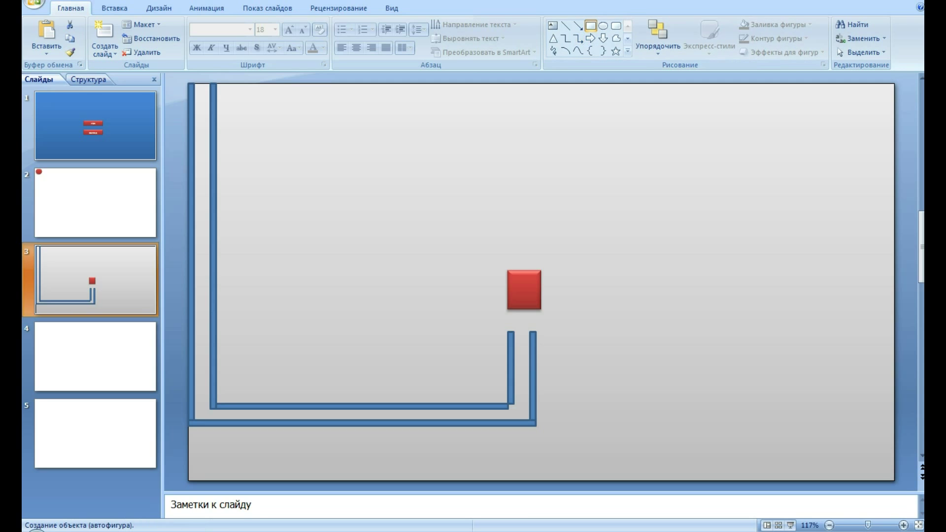
{"action": "mouse_move", "coordinate": [292, 370]}
{"action": "left_mouse_down"}
{"action": "mouse_move", "coordinate": [305, 393]}
{"action": "mouse_move", "coordinate": [409, 448]}
{"action": "left_mouse_up"}
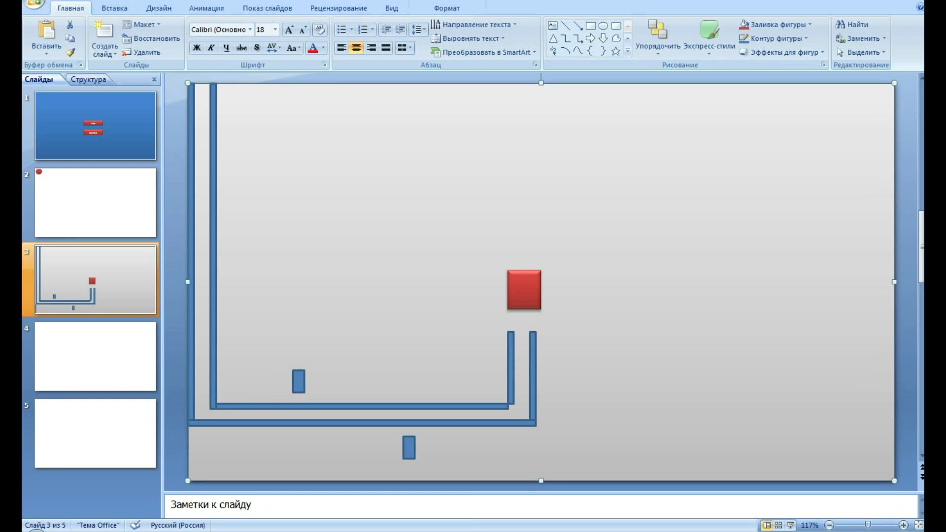
{"action": "left_click", "coordinate": [158, 7]}
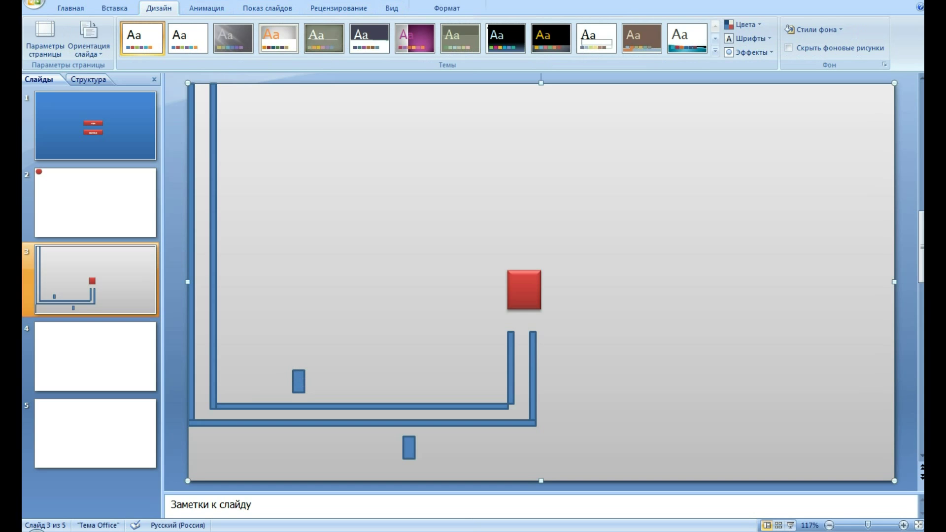
{"action": "left_click", "coordinate": [114, 8]}
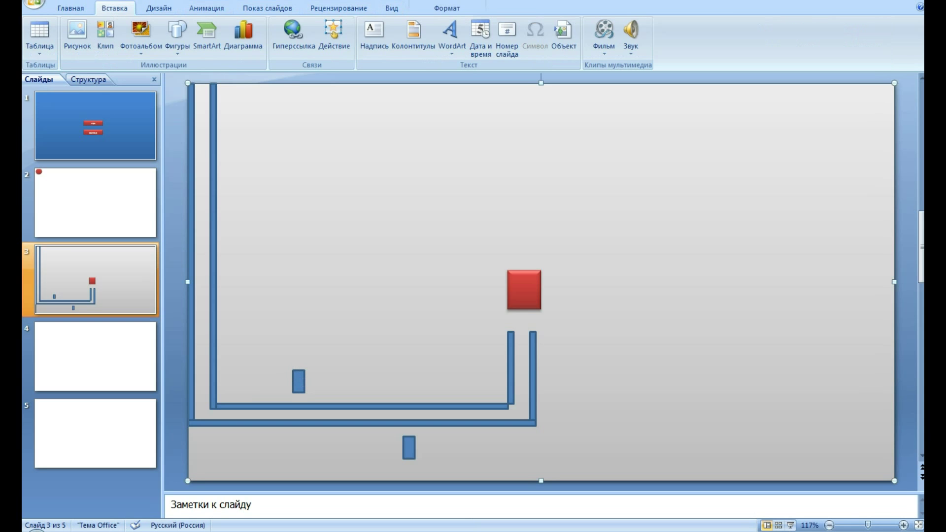
{"action": "left_click", "coordinate": [206, 8]}
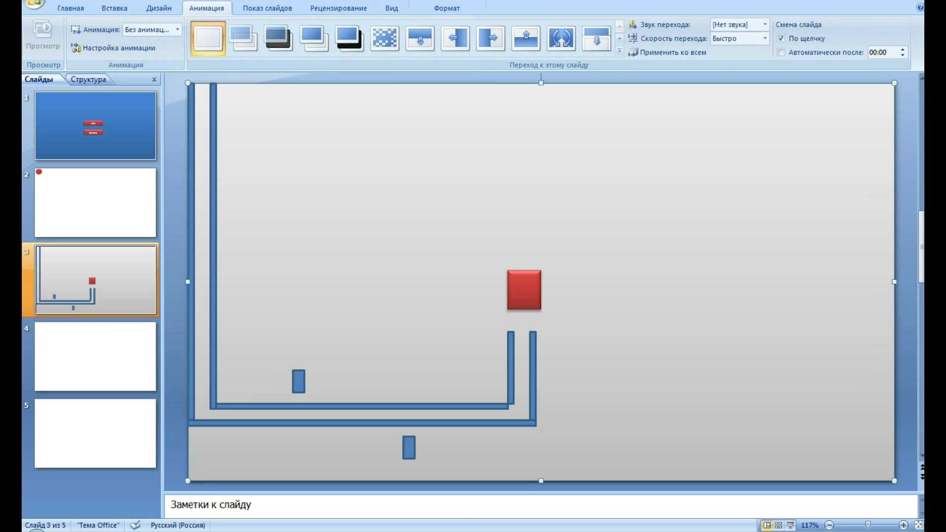
{"action": "left_click", "coordinate": [113, 47]}
{"action": "left_click", "coordinate": [249, 364]}
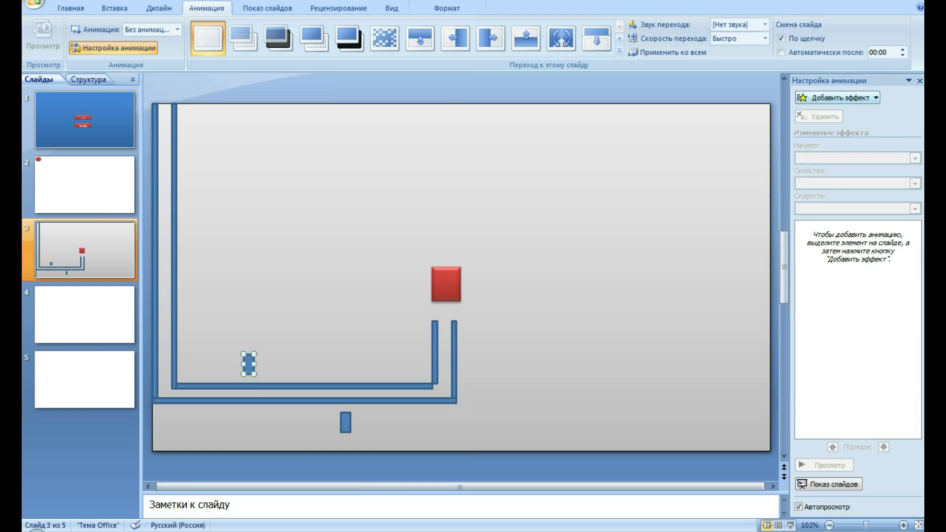
{"action": "left_click", "coordinate": [838, 97]}
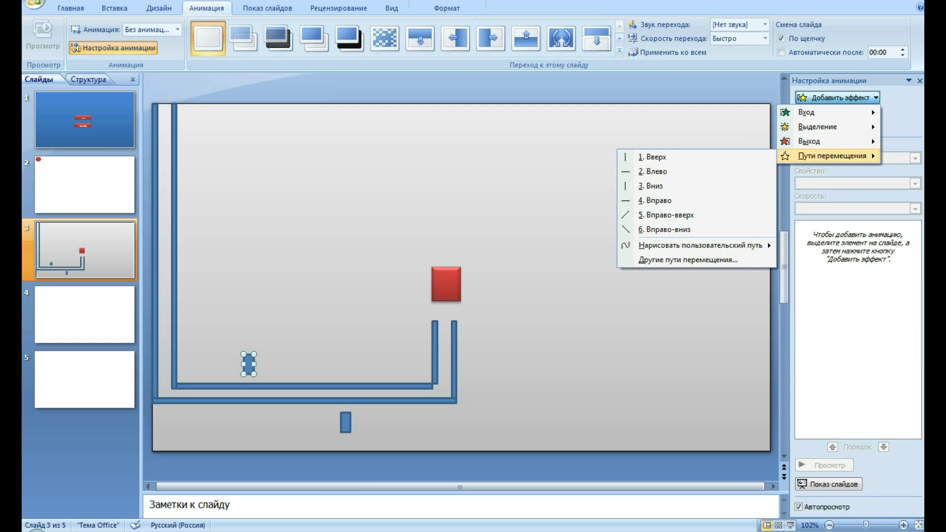
{"action": "key", "text": "Down"}
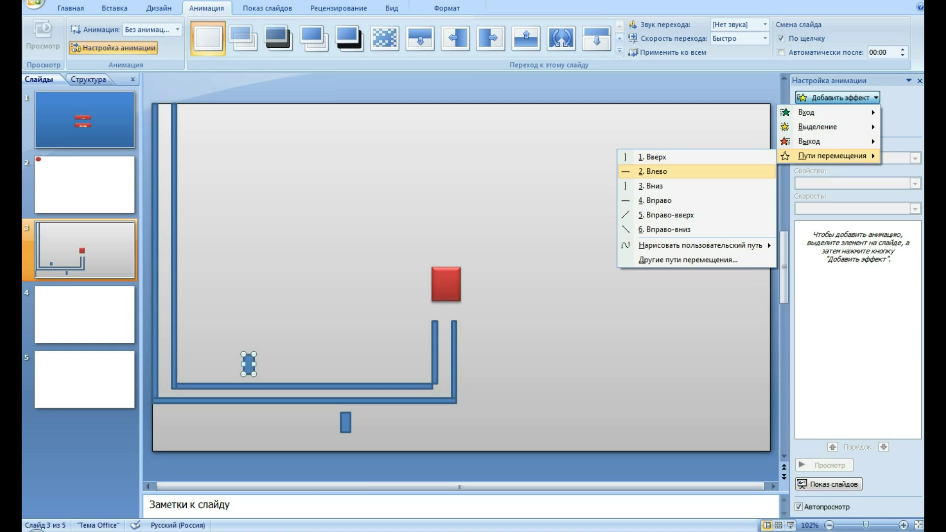
{"action": "key", "text": "Down"}
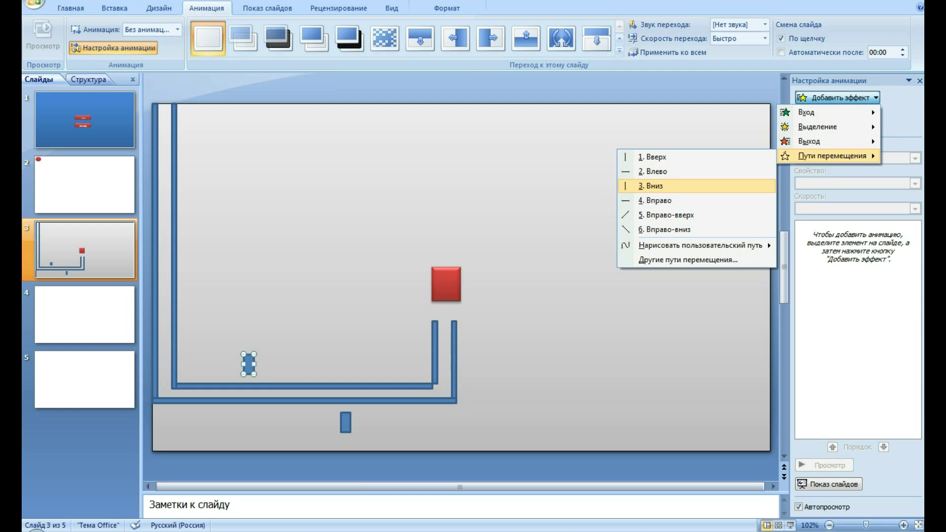
{"action": "key", "text": "Return"}
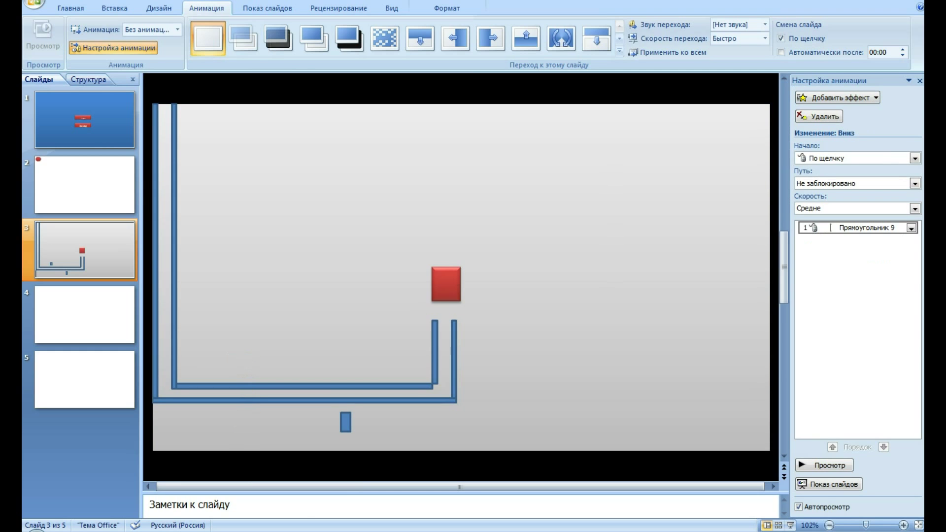
- Shorten the downward motion path so it ends just below the maze walls
{"action": "scroll", "coordinate": [461, 276], "scroll_direction": "down", "scroll_amount": 6}
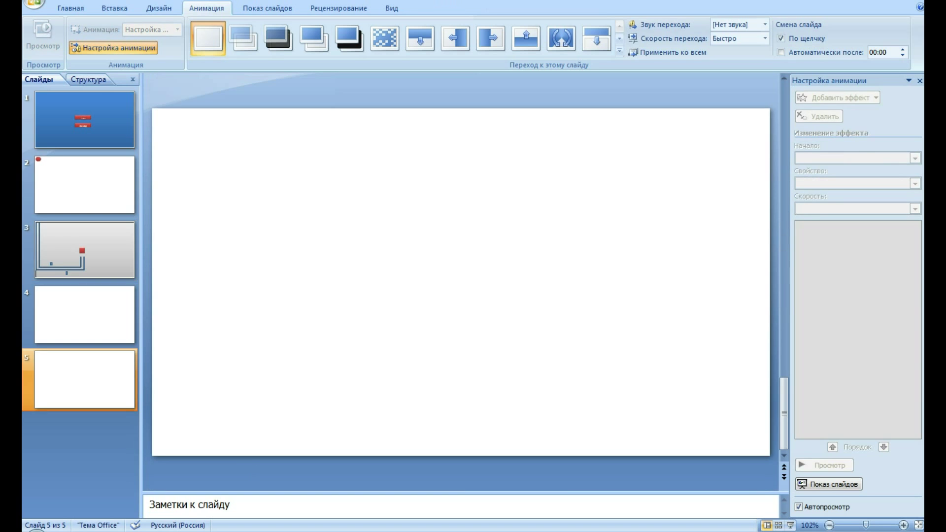
{"action": "scroll", "coordinate": [461, 276], "scroll_direction": "up", "scroll_amount": 5}
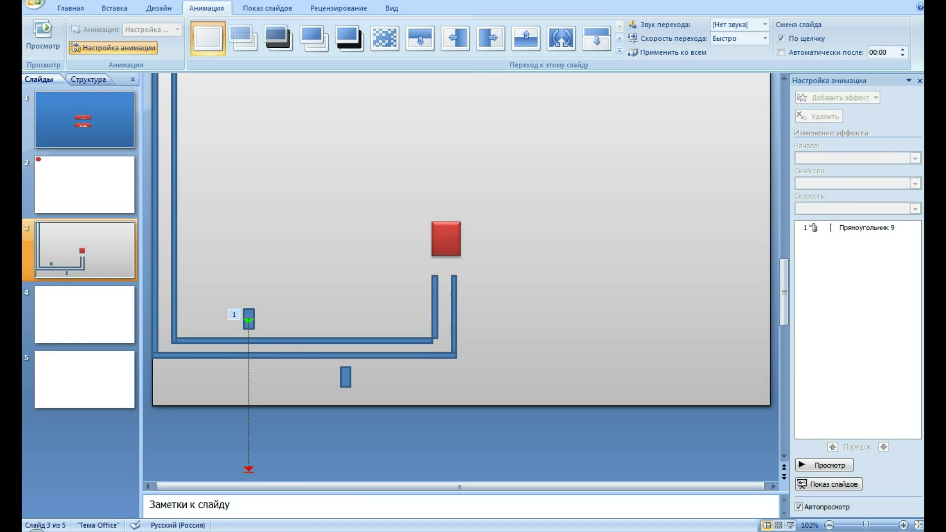
{"action": "left_click", "coordinate": [247, 395]}
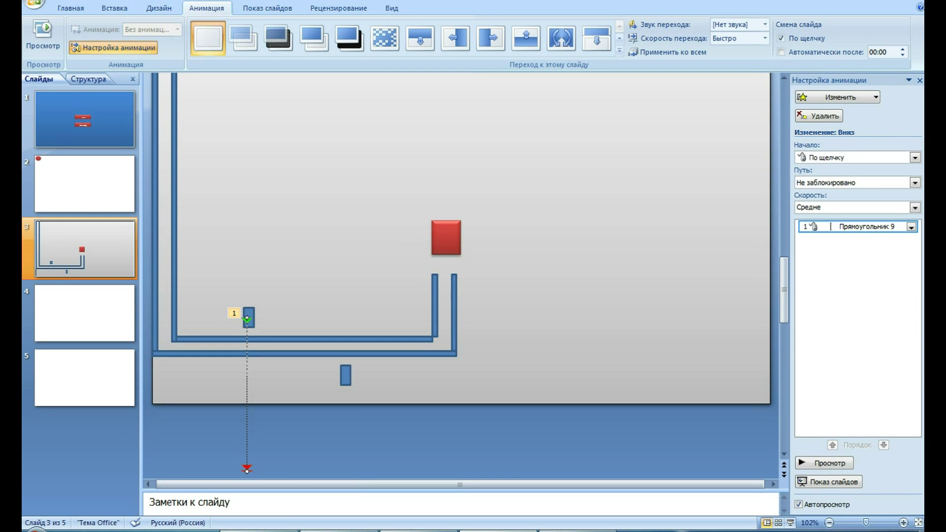
{"action": "left_click_drag", "start_coordinate": [246, 469], "coordinate": [249, 414]}
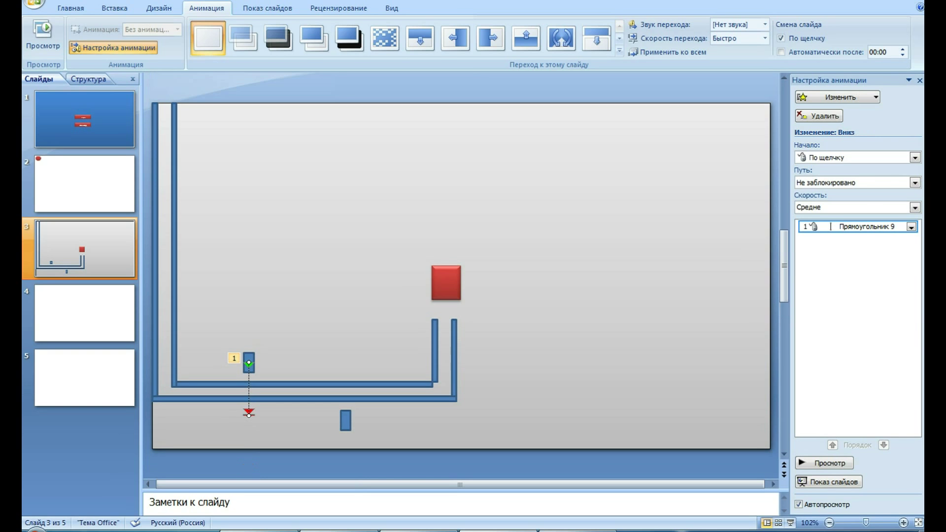
{"action": "left_click", "coordinate": [249, 417]}
{"action": "left_click", "coordinate": [847, 227]}
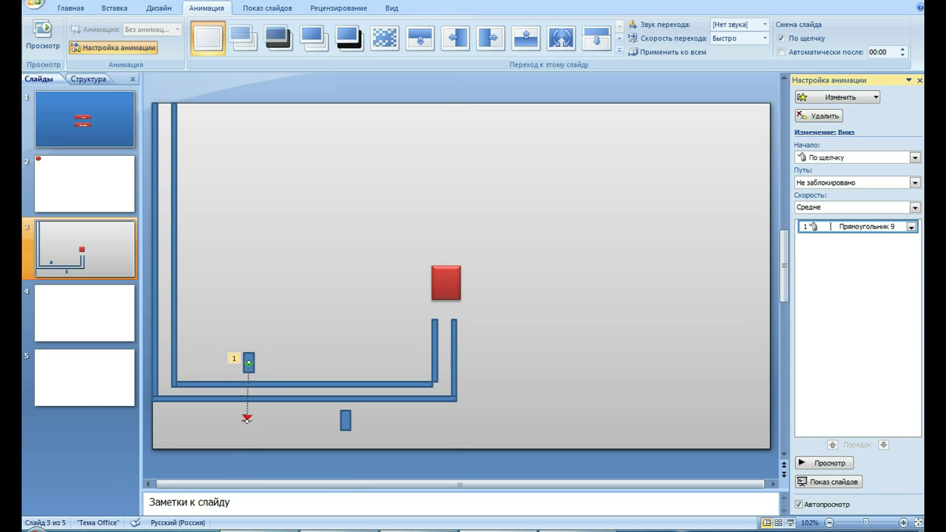
- Set the downward move to With Previous, Slow speed, repeating Until End of Slide
{"action": "left_click", "coordinate": [914, 158]}
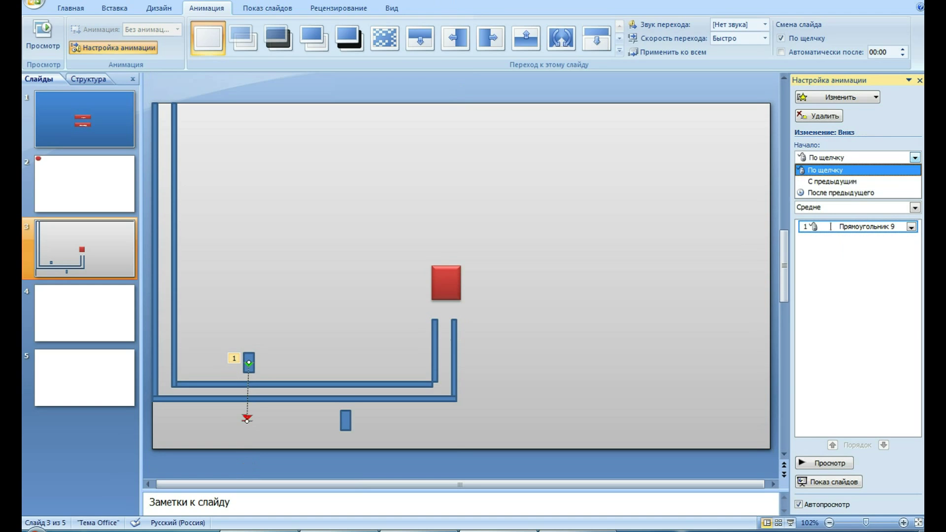
{"action": "left_click", "coordinate": [833, 182]}
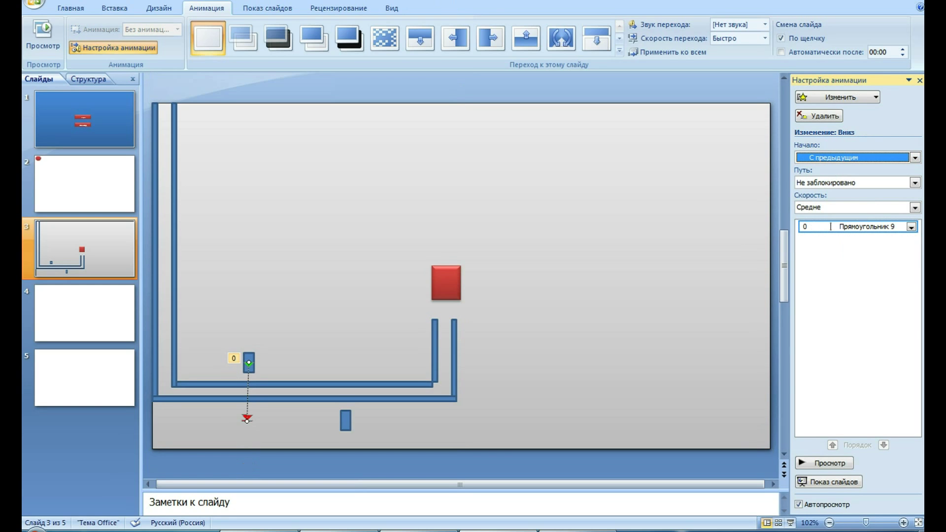
{"action": "left_click", "coordinate": [914, 207]}
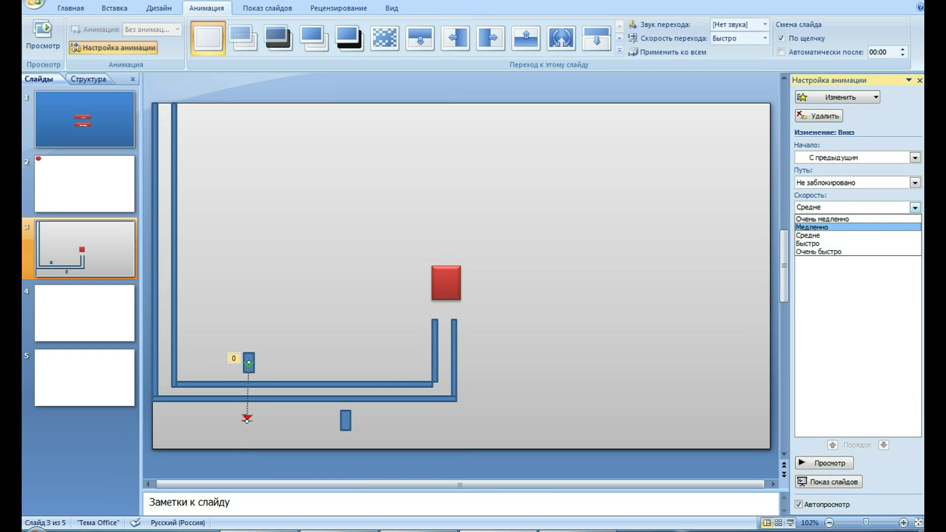
{"action": "left_click", "coordinate": [812, 227]}
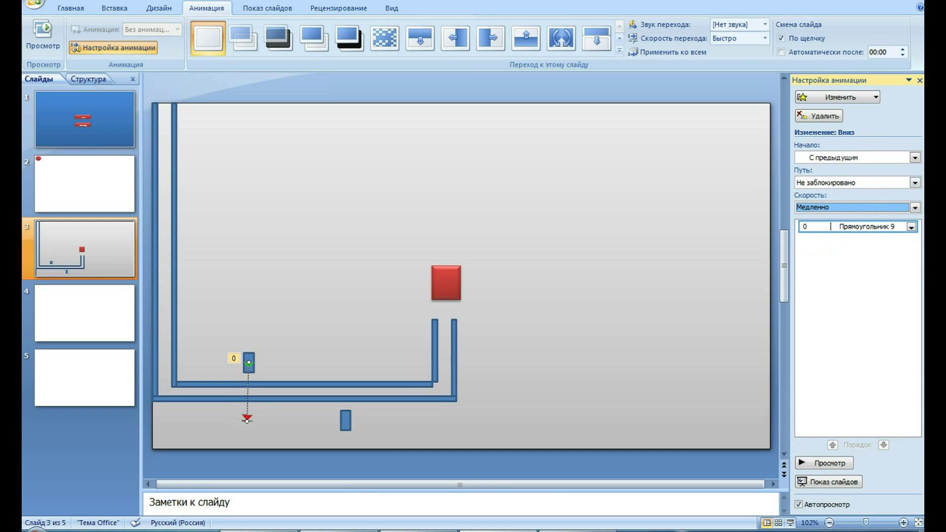
{"action": "left_click", "coordinate": [912, 227]}
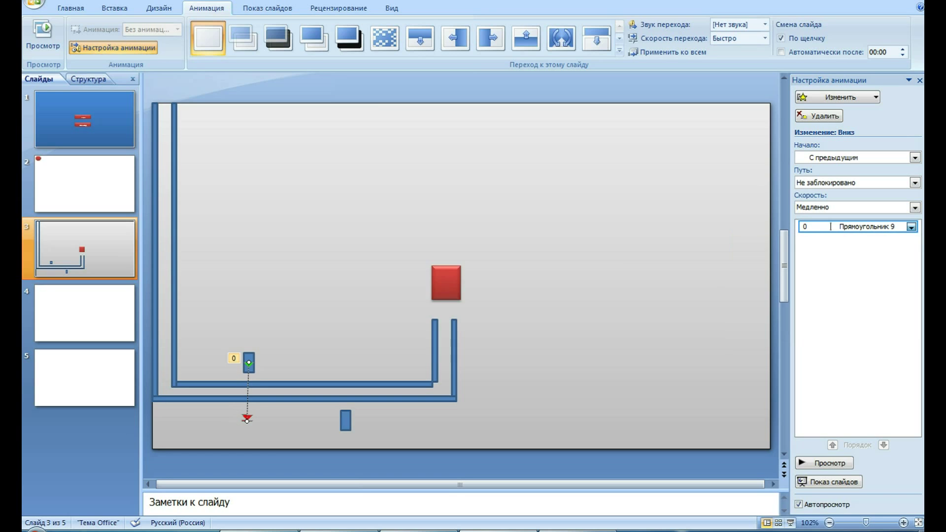
{"action": "left_click", "coordinate": [769, 288]}
{"action": "left_click", "coordinate": [531, 248]}
{"action": "left_click", "coordinate": [468, 318]}
{"action": "left_click", "coordinate": [523, 343]}
{"action": "left_click", "coordinate": [345, 420]}
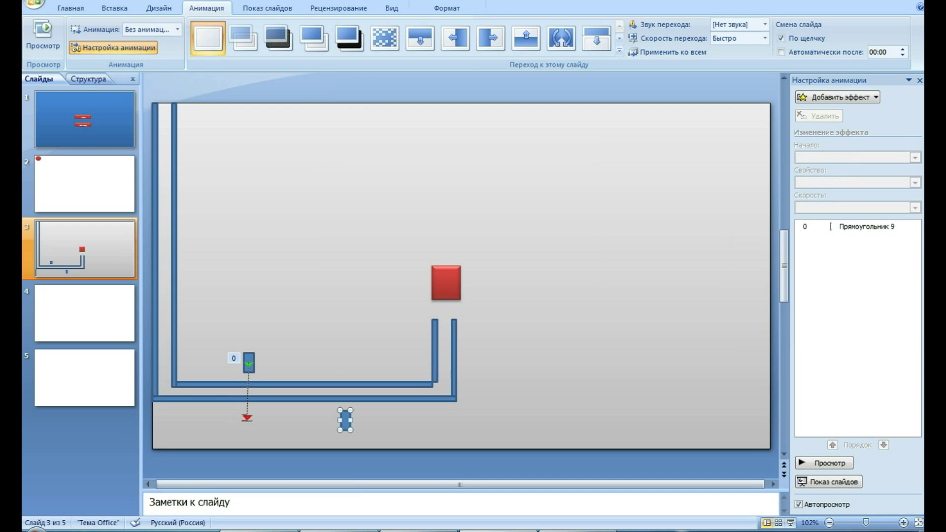
- Add an Up motion path to the lower block, shortened to stop at the walls
{"action": "left_click", "coordinate": [836, 97]}
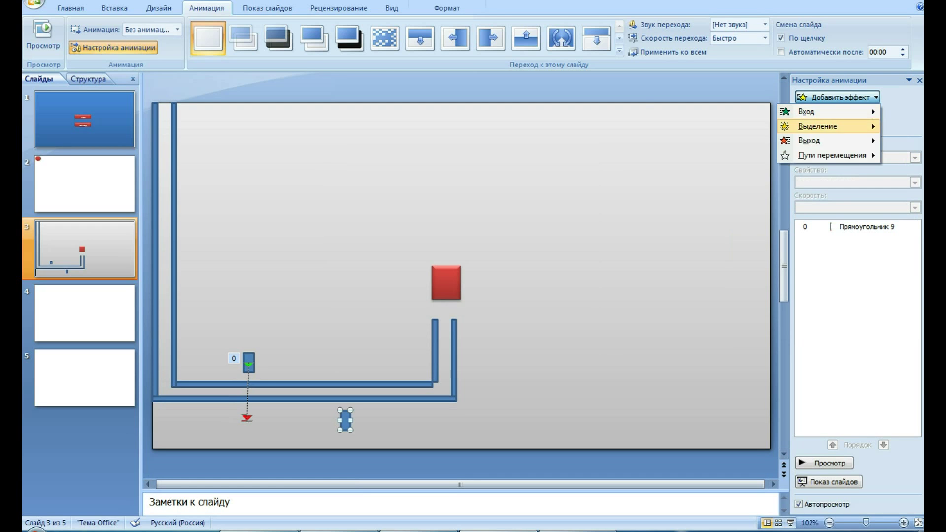
{"action": "left_click", "coordinate": [655, 156]}
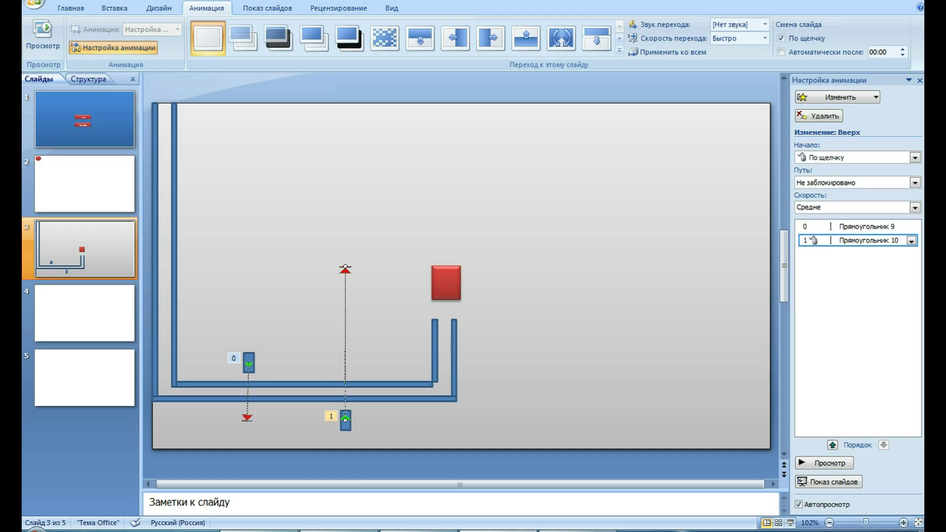
{"action": "left_click_drag", "start_coordinate": [345, 267], "coordinate": [344, 359]}
- Set the upward move to With Previous, Slow speed, repeating Until End of Slide
{"action": "left_click", "coordinate": [915, 157]}
{"action": "left_click", "coordinate": [837, 177]}
{"action": "left_click", "coordinate": [915, 206]}
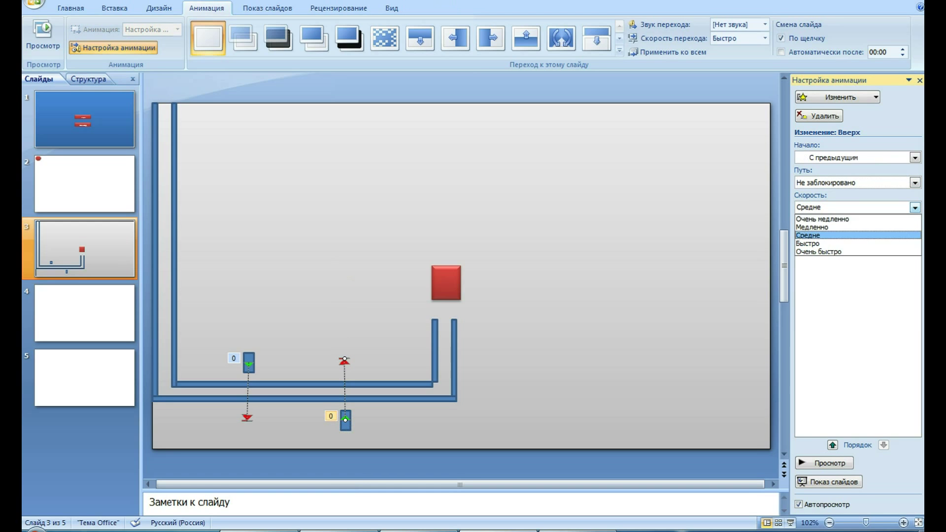
{"action": "left_click", "coordinate": [818, 226]}
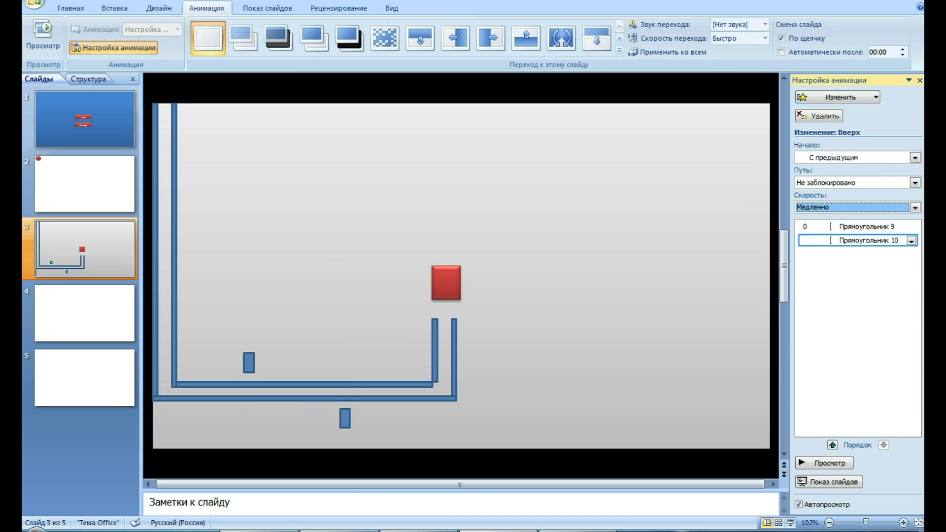
{"action": "left_click", "coordinate": [911, 240]}
{"action": "left_click", "coordinate": [766, 314]}
{"action": "left_click", "coordinate": [532, 247]}
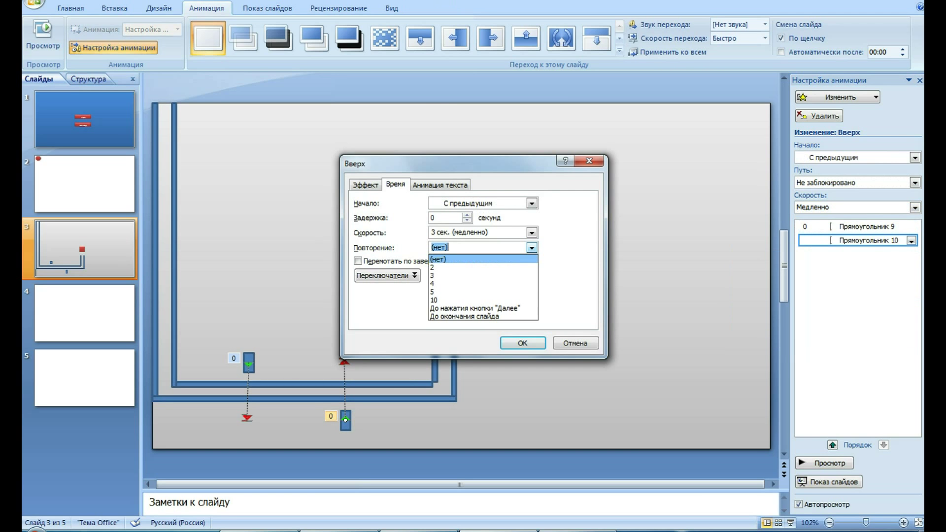
{"action": "left_click", "coordinate": [464, 316]}
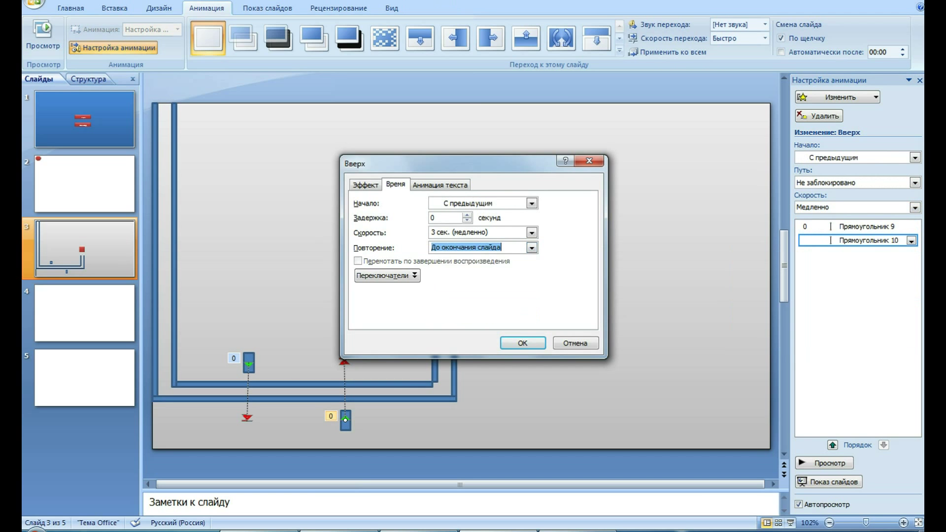
{"action": "left_click", "coordinate": [522, 342]}
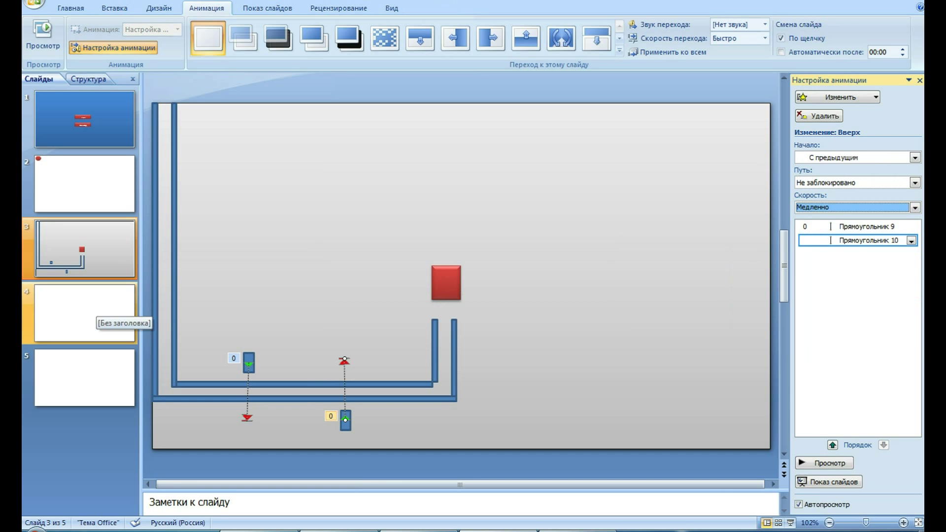
{"action": "left_click", "coordinate": [446, 282]}
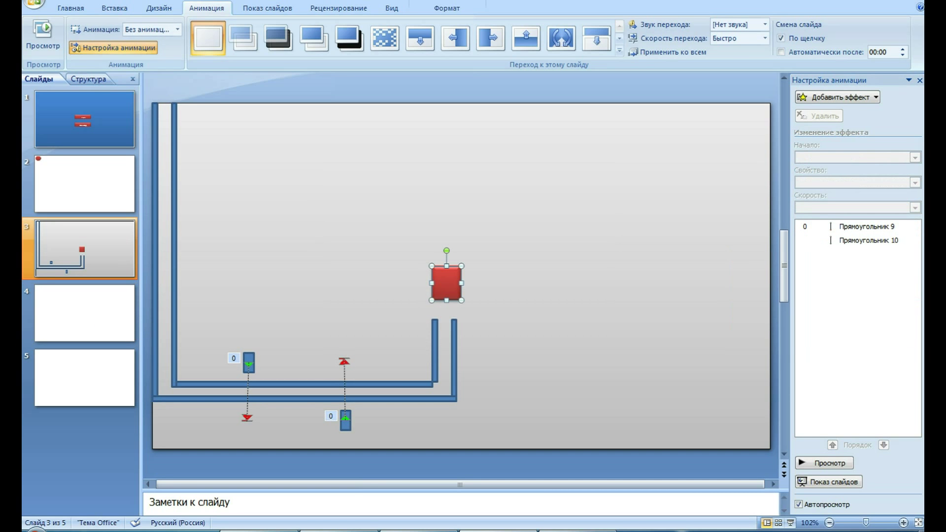
- On Mouse Click, make the red square hyperlink to slide 4 with the Applause sound
{"action": "left_click", "coordinate": [114, 8]}
{"action": "left_click", "coordinate": [334, 37]}
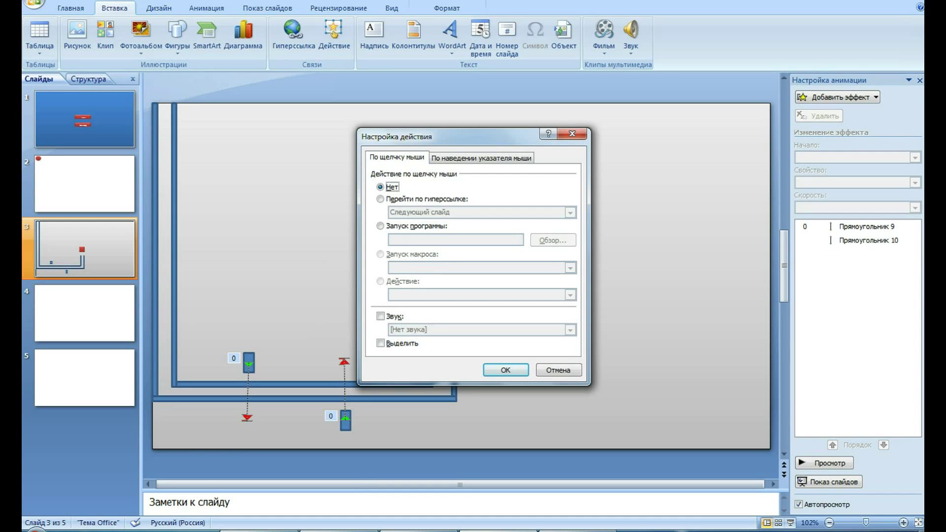
{"action": "left_click", "coordinate": [380, 199]}
{"action": "left_click", "coordinate": [570, 212]}
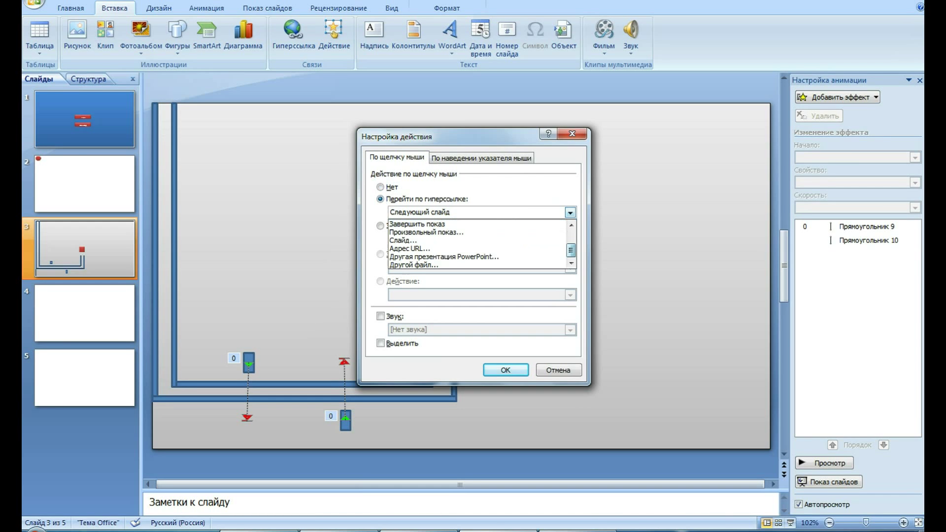
{"action": "left_click", "coordinate": [403, 240]}
{"action": "left_click", "coordinate": [383, 178]}
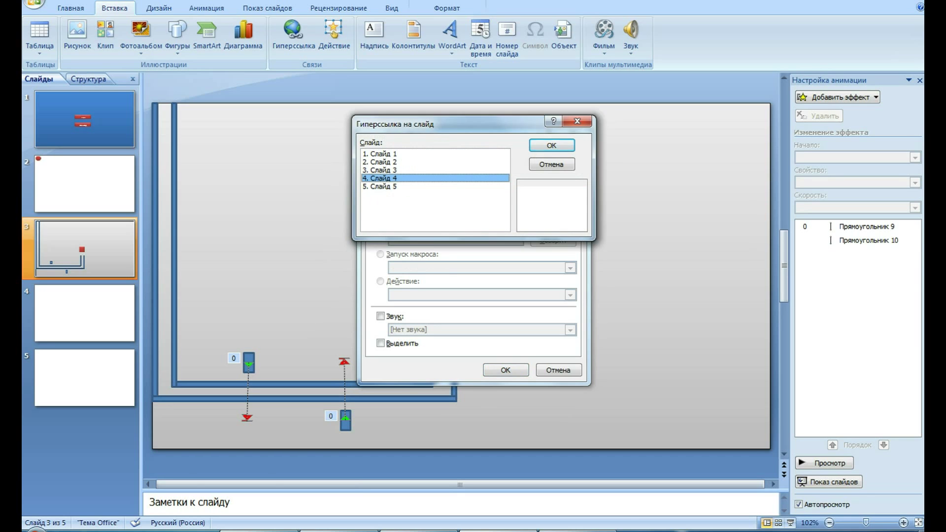
{"action": "key", "text": "Return"}
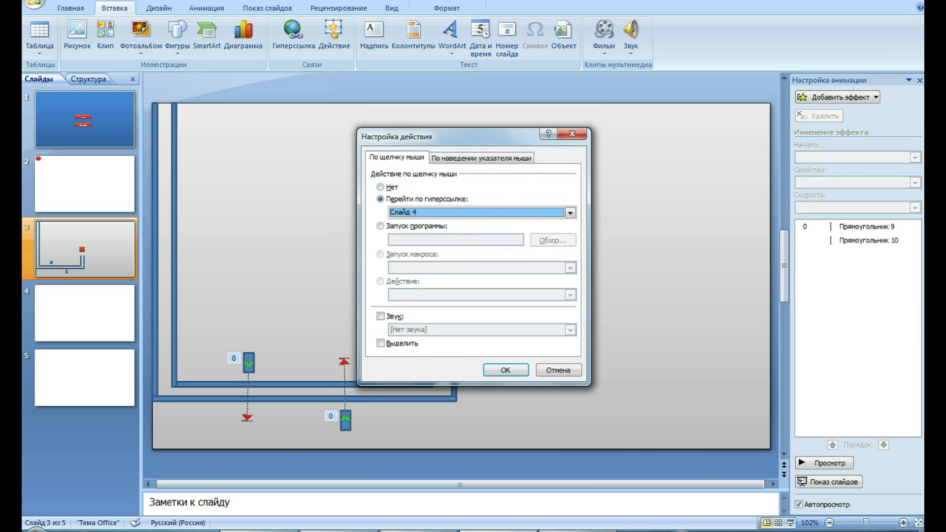
{"action": "left_click", "coordinate": [380, 316]}
{"action": "left_click", "coordinate": [570, 330]}
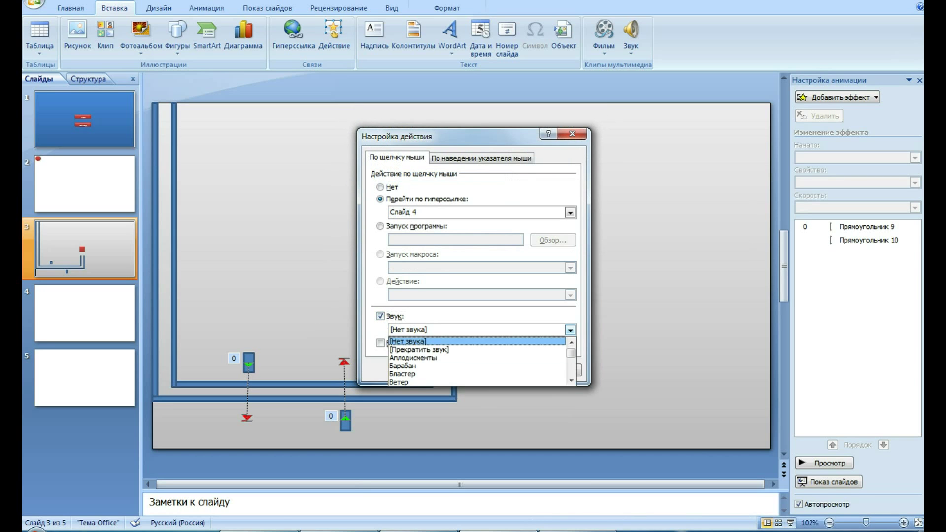
{"action": "left_click", "coordinate": [414, 357]}
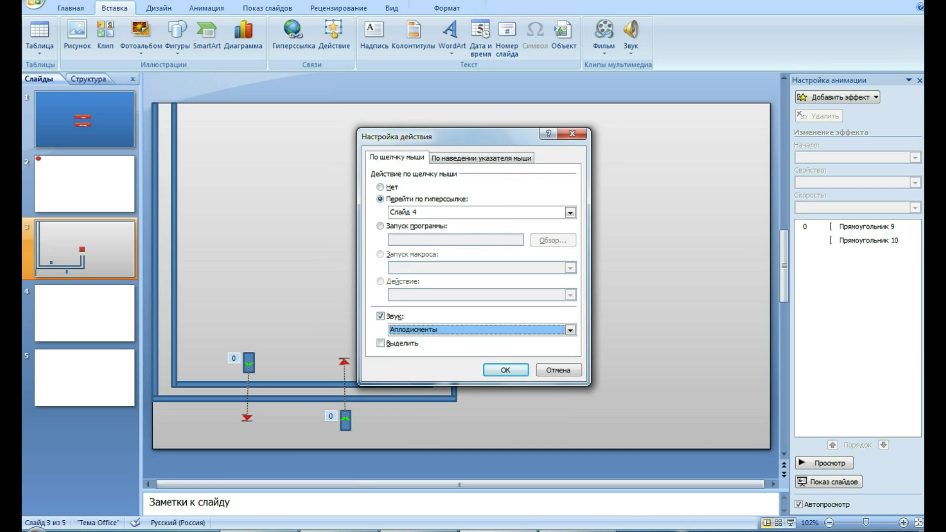
{"action": "key", "text": "Return"}
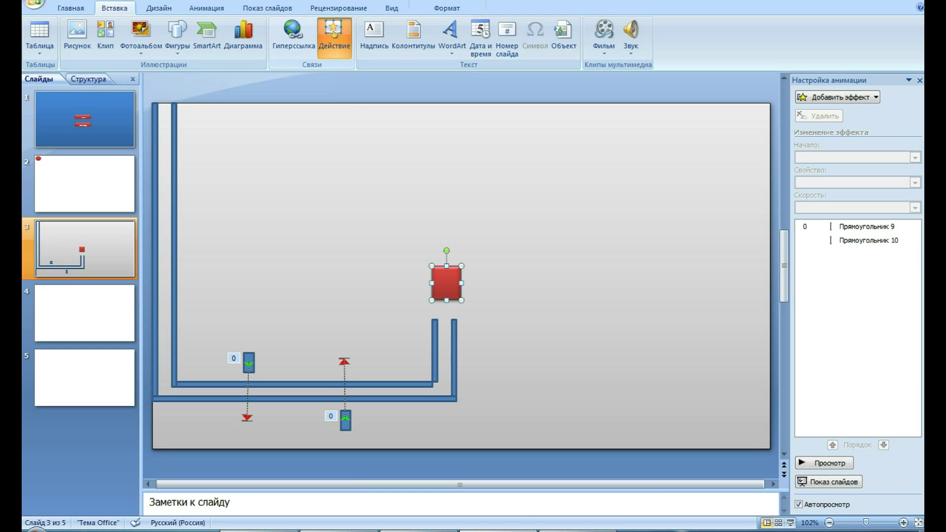
- On Mouse Over, also hyperlink the red square to slide 4 with Applause, then open slide 4
{"action": "left_click", "coordinate": [334, 37]}
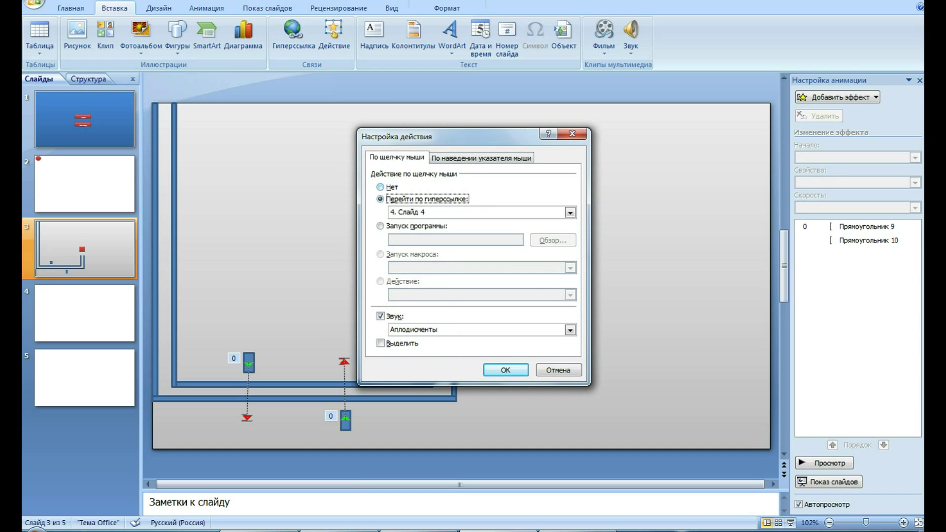
{"action": "left_click", "coordinate": [381, 188]}
{"action": "key", "text": "ctrl+Tab"}
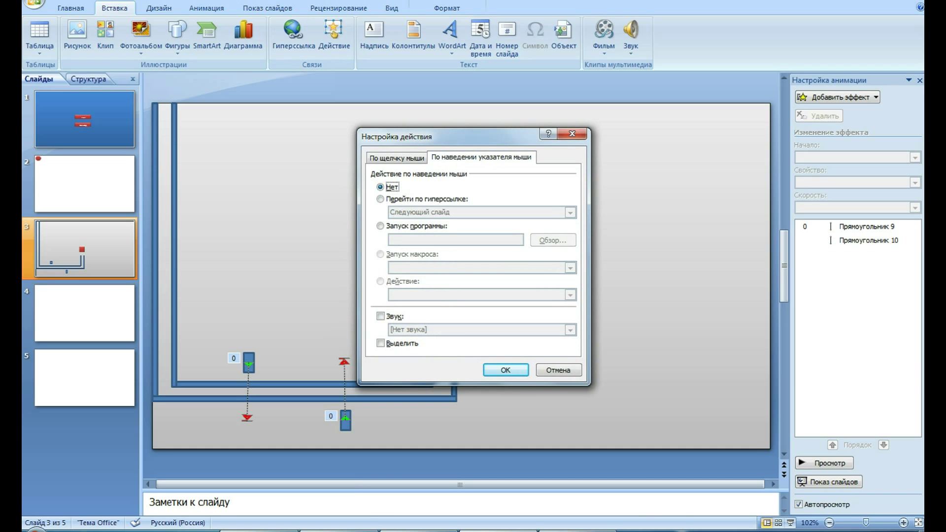
{"action": "left_click", "coordinate": [381, 199]}
{"action": "left_click", "coordinate": [570, 213]}
{"action": "left_click", "coordinate": [418, 240]}
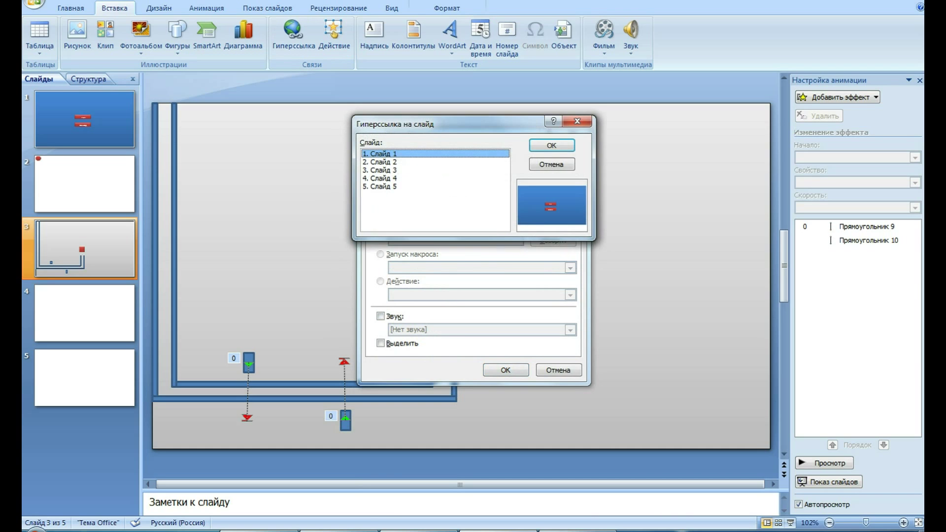
{"action": "left_click", "coordinate": [387, 178]}
{"action": "left_click", "coordinate": [552, 145]}
{"action": "left_click", "coordinate": [380, 316]}
{"action": "left_click", "coordinate": [570, 330]}
{"action": "key", "text": "Down"}
{"action": "key", "text": "Down"}
{"action": "key", "text": "Return"}
{"action": "key", "text": "Return"}
{"action": "left_click", "coordinate": [84, 313]}
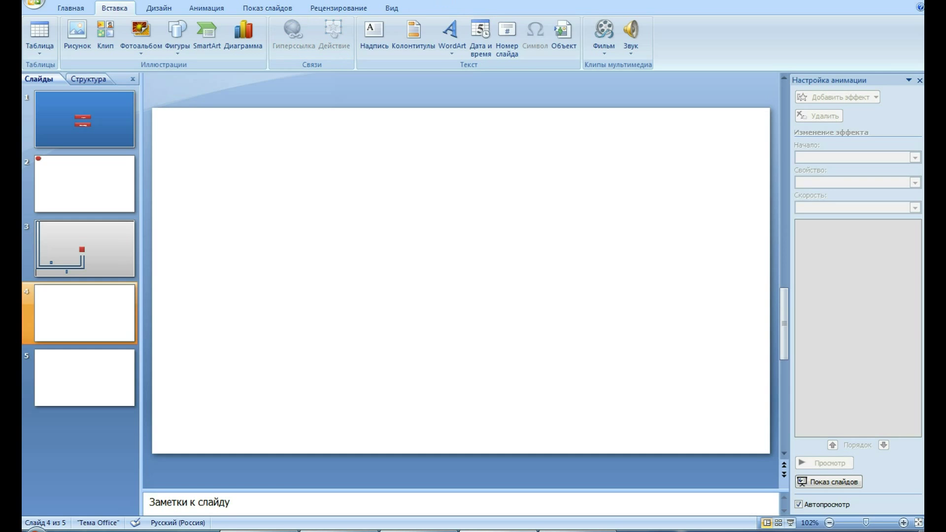
- Add a large rectangle reading 'вы победили' in red, size 28, Arial Black
{"action": "left_click", "coordinate": [70, 8]}
{"action": "left_click", "coordinate": [590, 25]}
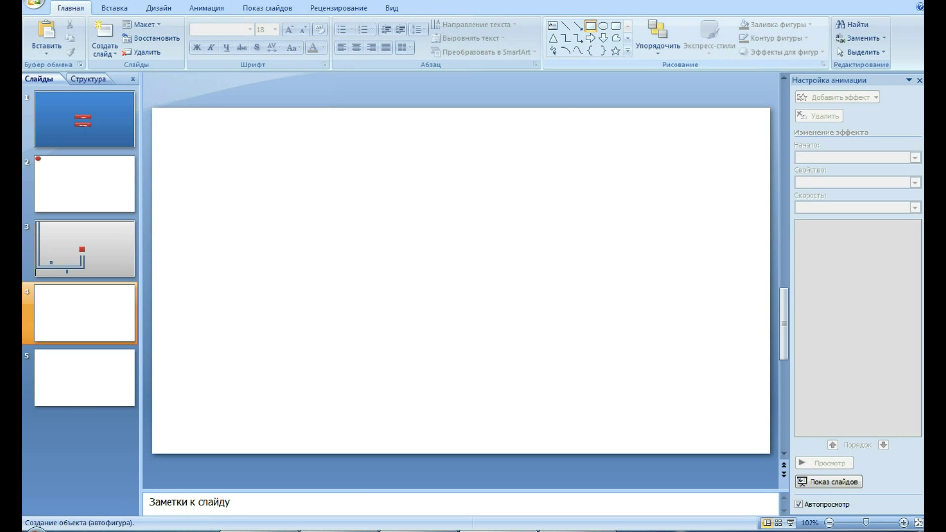
{"action": "mouse_move", "coordinate": [329, 198]}
{"action": "left_mouse_down"}
{"action": "mouse_move", "coordinate": [569, 322]}
{"action": "mouse_move", "coordinate": [592, 349]}
{"action": "left_mouse_up"}
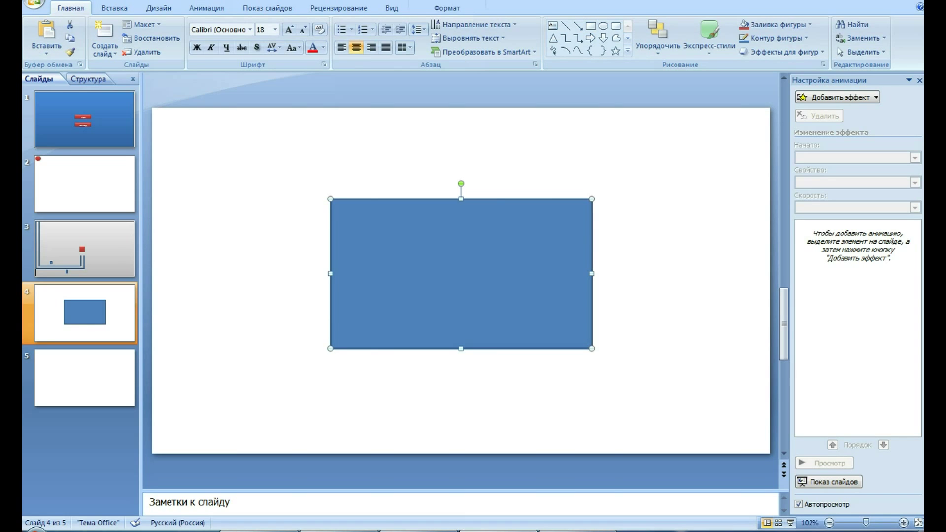
{"action": "type", "text": "вы победили"}
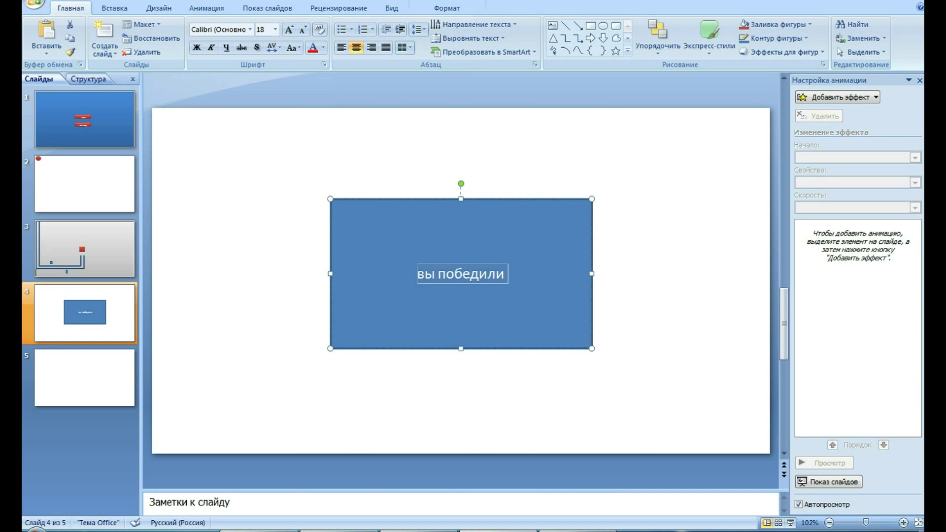
{"action": "right_click", "coordinate": [489, 277]}
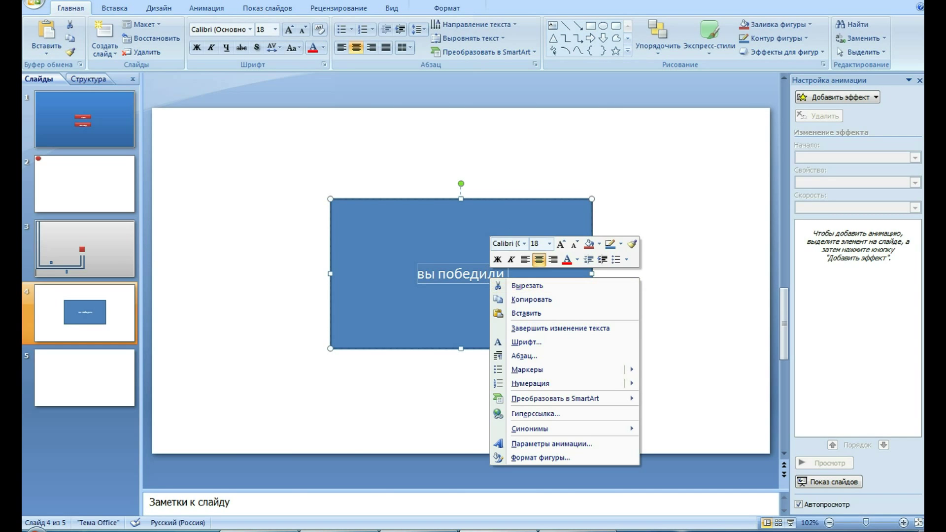
{"action": "left_click", "coordinate": [577, 259]}
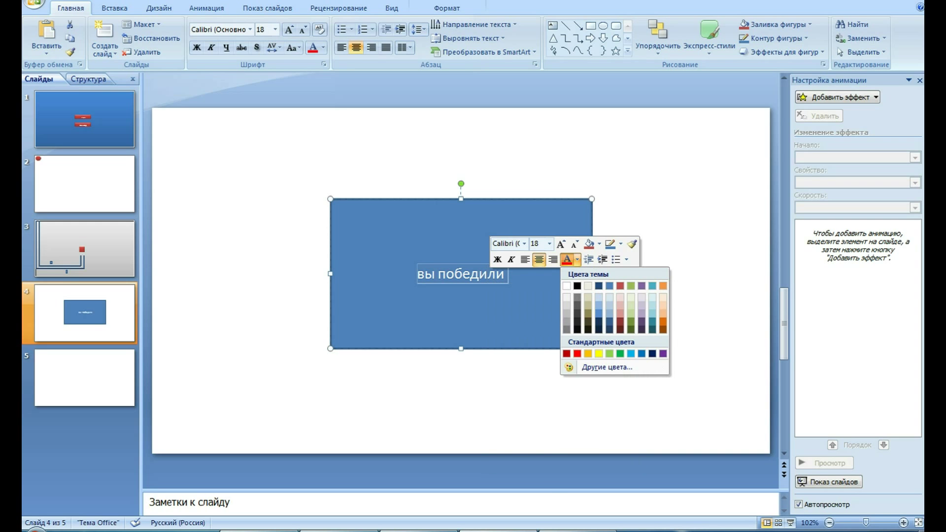
{"action": "left_click", "coordinate": [549, 243]}
{"action": "left_click", "coordinate": [540, 382]}
{"action": "left_click", "coordinate": [566, 260]}
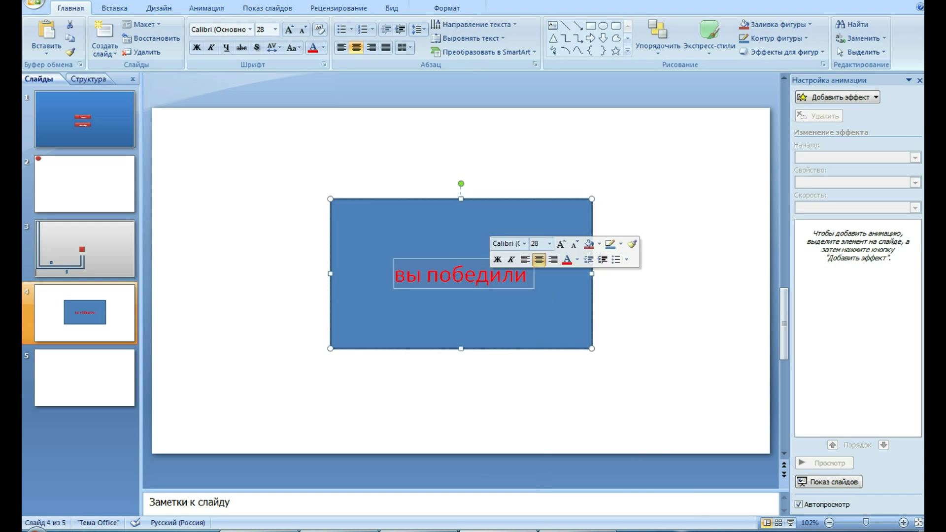
{"action": "right_click", "coordinate": [509, 279]}
{"action": "left_click", "coordinate": [544, 246]}
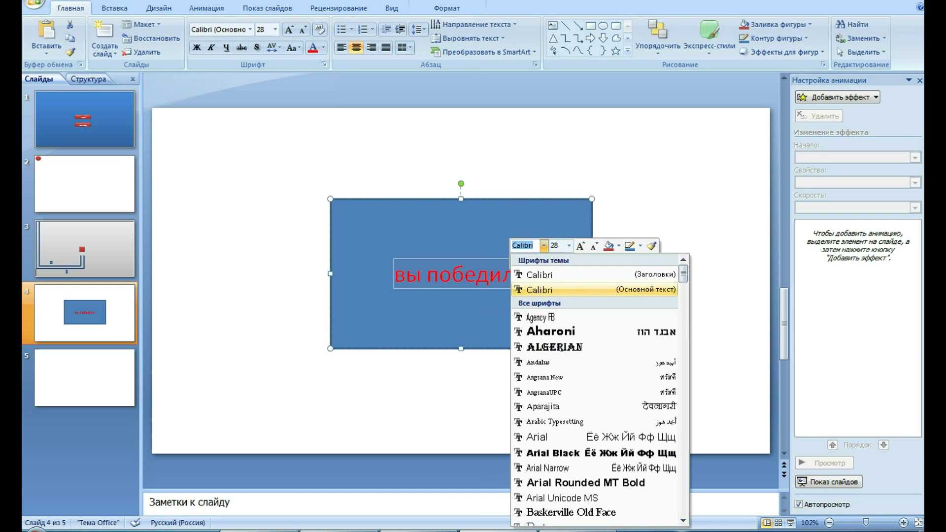
{"action": "left_click", "coordinate": [556, 452]}
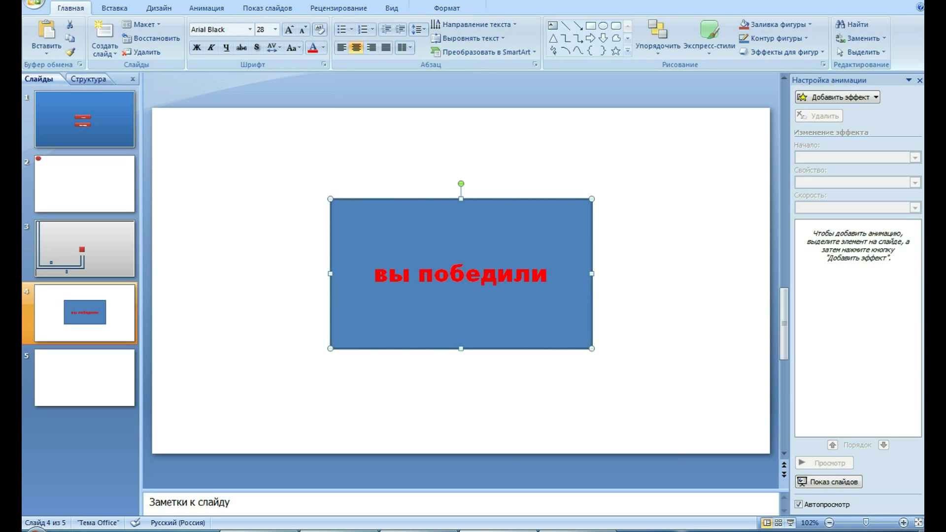
- Add a 'выход' rectangle below it in red 20 pt Arial Black, then go to slide 5
{"action": "left_click", "coordinate": [590, 25]}
{"action": "left_click_drag", "start_coordinate": [340, 371], "coordinate": [593, 412]}
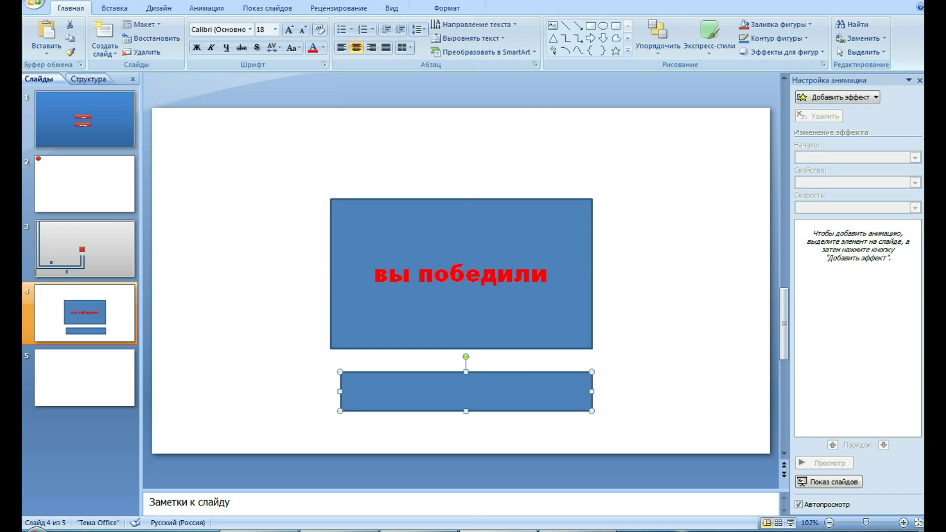
{"action": "type", "text": "выход"}
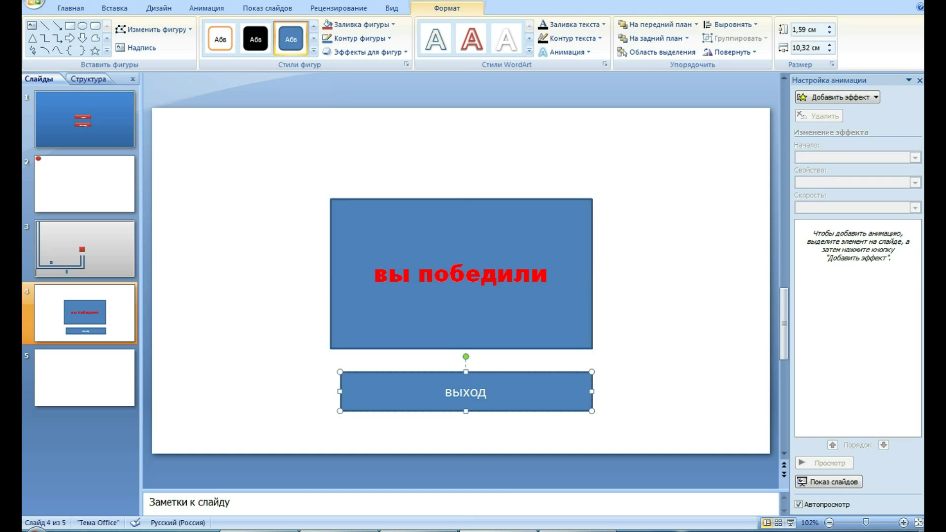
{"action": "double_click", "coordinate": [466, 393]}
{"action": "right_click", "coordinate": [458, 397]}
{"action": "left_click", "coordinate": [535, 427]}
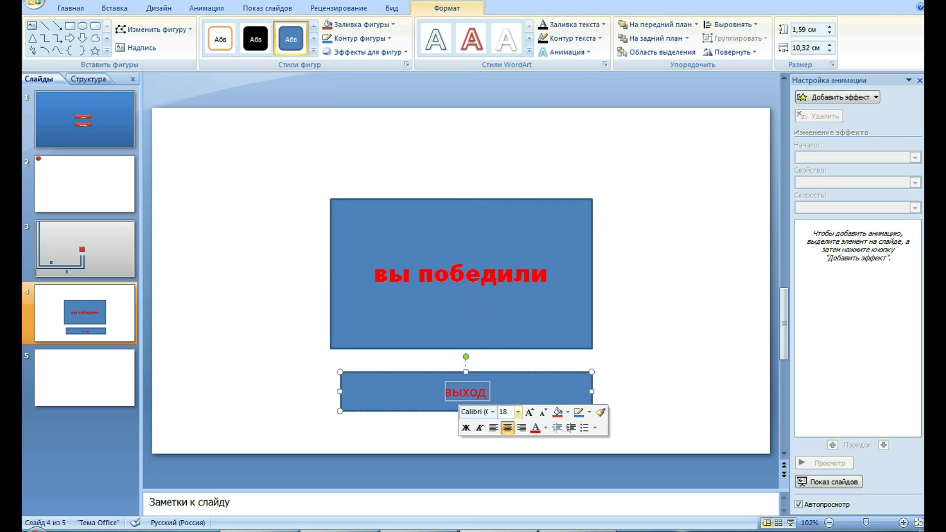
{"action": "left_click", "coordinate": [518, 412]}
{"action": "left_click", "coordinate": [510, 254]}
{"action": "left_click", "coordinate": [493, 411]}
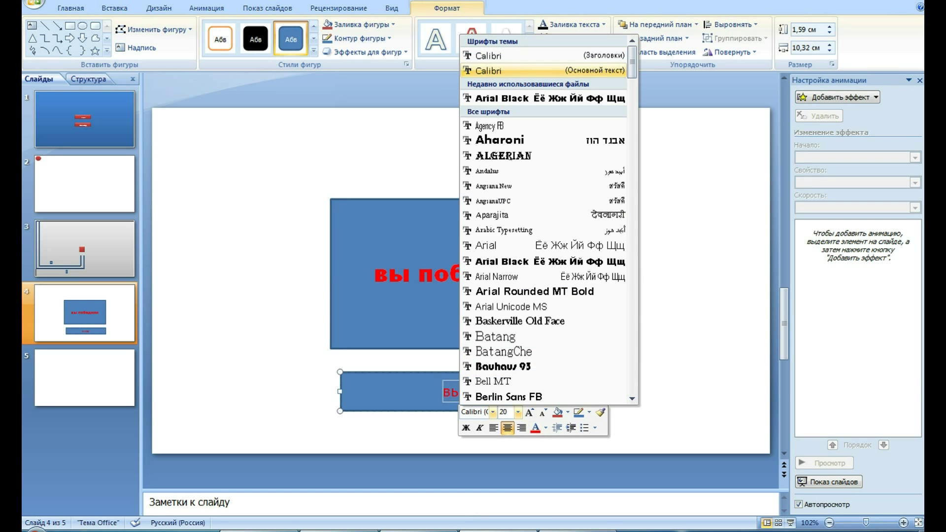
{"action": "left_click", "coordinate": [542, 261]}
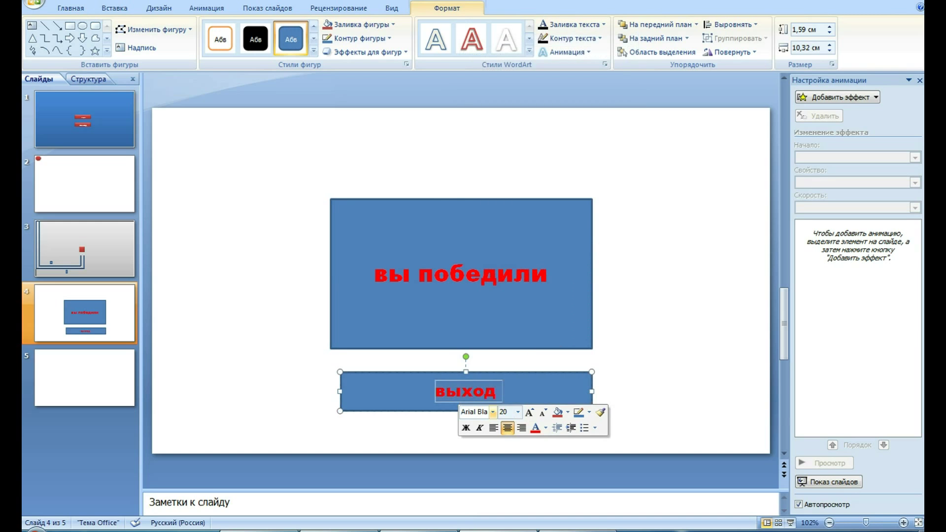
{"action": "key", "text": "Escape"}
{"action": "key", "text": "Page_Down"}
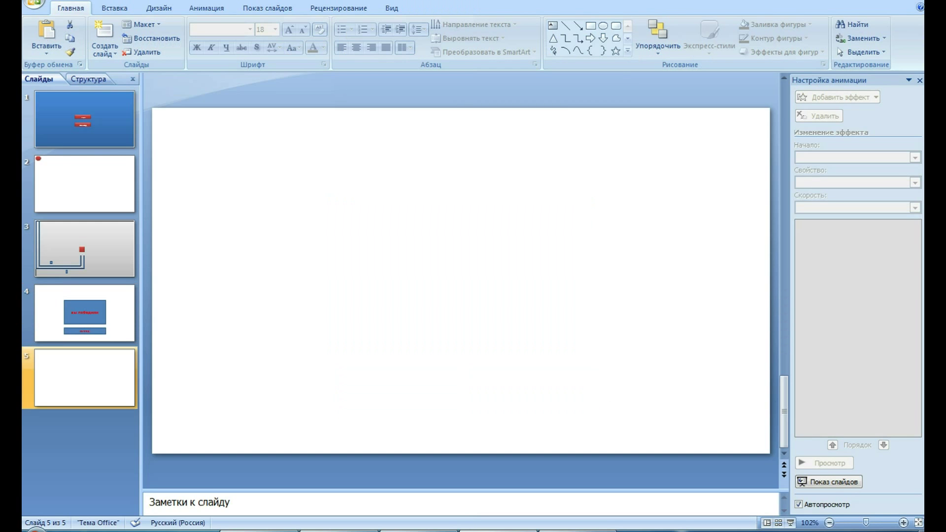
- Draw a rectangle with pasted 'вы проиграли' text in 24 pt Arial Black
{"action": "left_click_drag", "start_coordinate": [340, 185], "coordinate": [578, 322]}
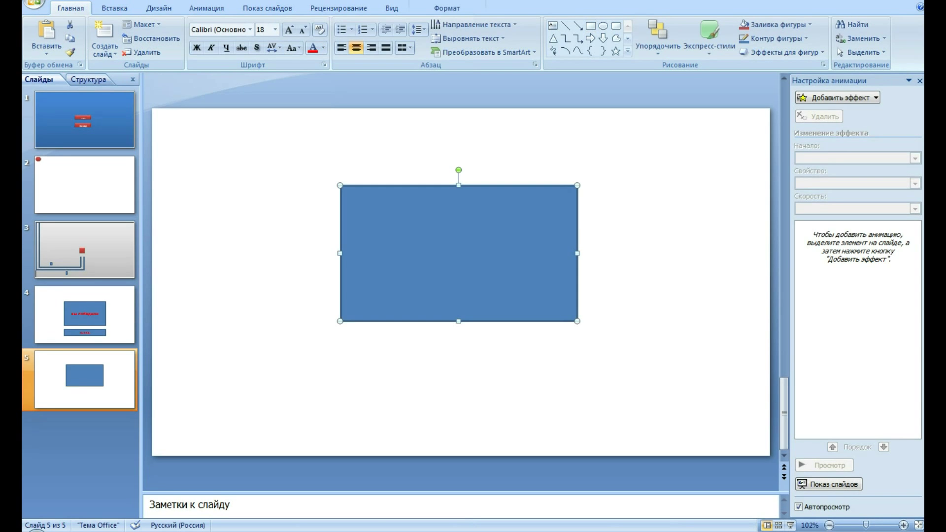
{"action": "right_click", "coordinate": [451, 234]}
{"action": "left_click", "coordinate": [473, 270]}
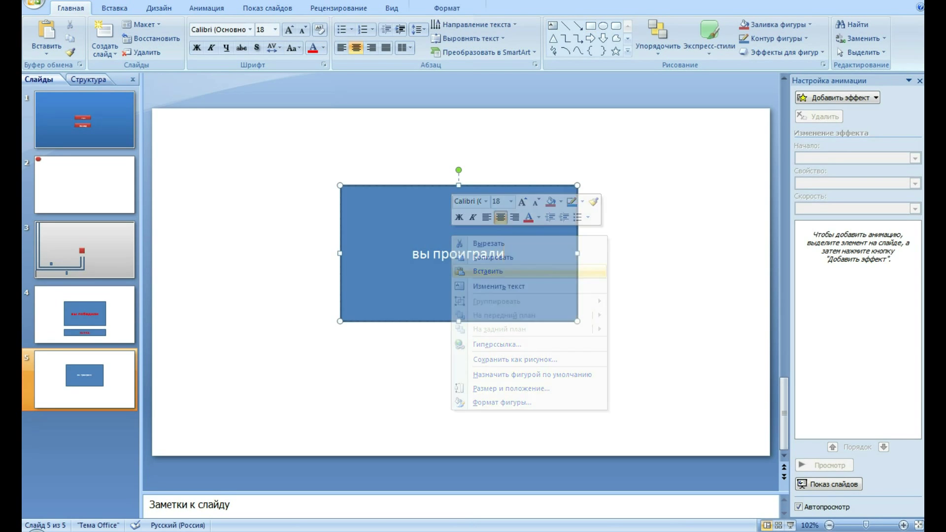
{"action": "left_click", "coordinate": [534, 219]}
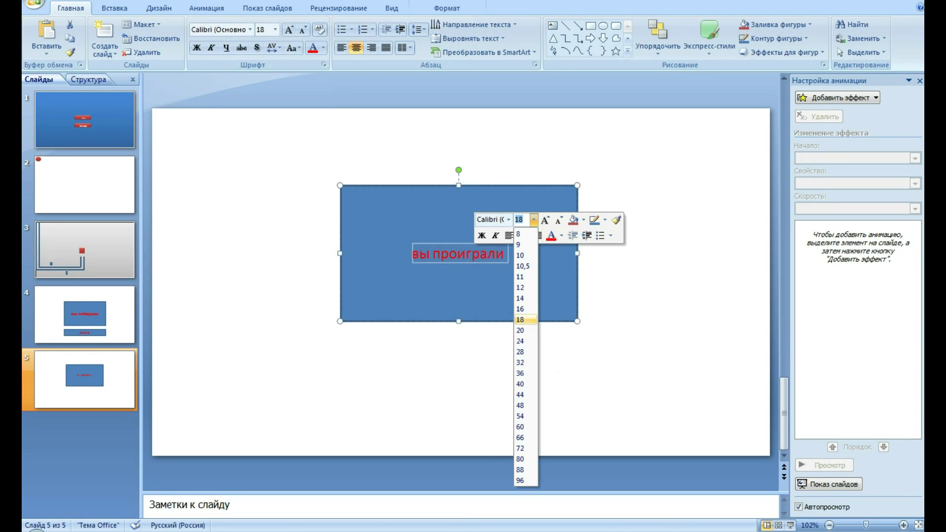
{"action": "left_click", "coordinate": [520, 341]}
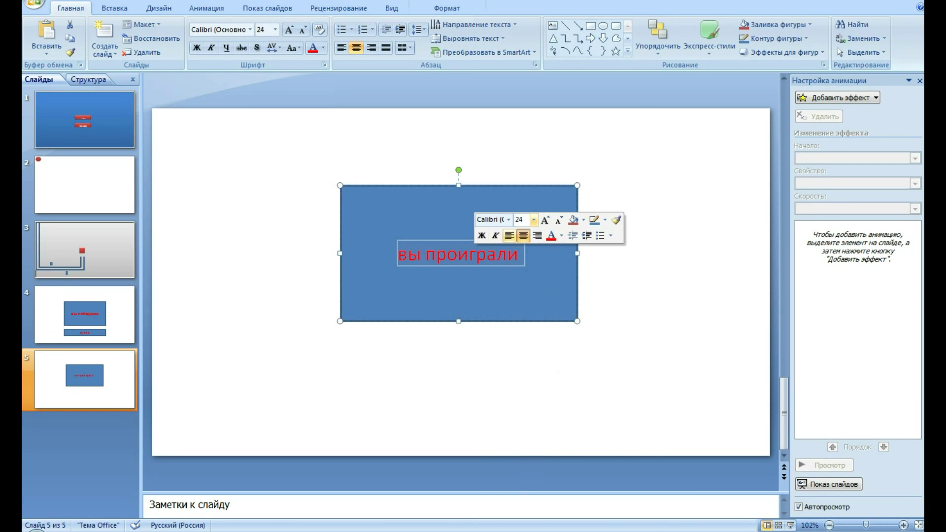
{"action": "left_click", "coordinate": [509, 220]}
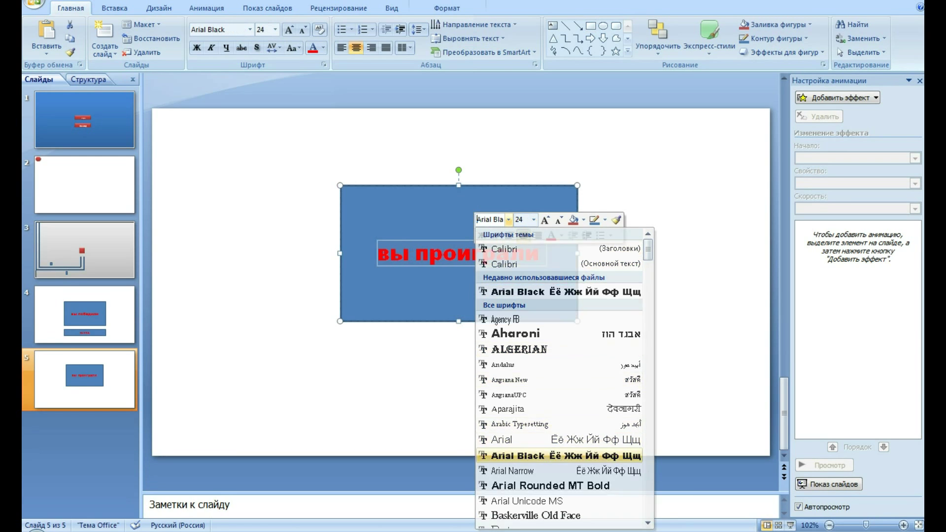
{"action": "left_click", "coordinate": [518, 455]}
- Add a 'попробуйте ещё' rectangle below in red 20 pt Arial Black, then return to slide 4
{"action": "left_click", "coordinate": [591, 26]}
{"action": "left_click_drag", "start_coordinate": [340, 349], "coordinate": [577, 408]}
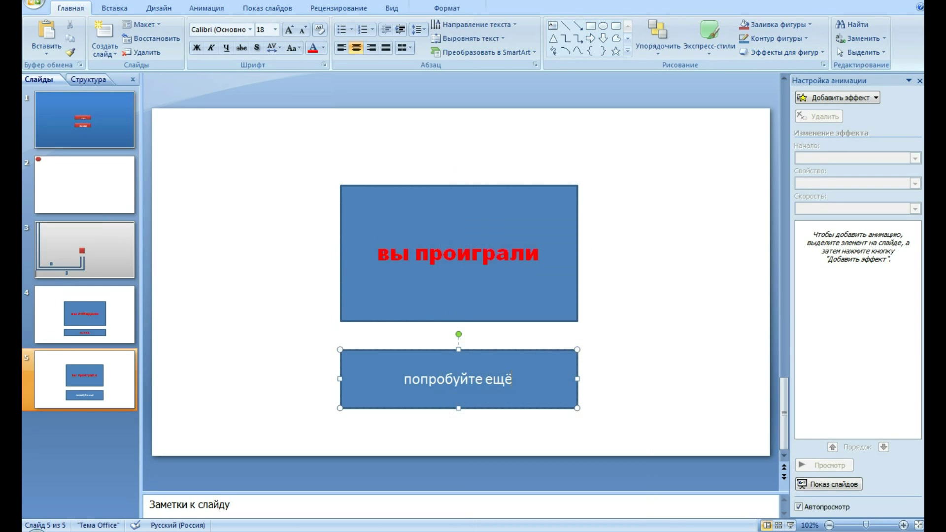
{"action": "key", "text": "ctrl+a"}
{"action": "right_click", "coordinate": [501, 388]}
{"action": "left_click", "coordinate": [579, 415]}
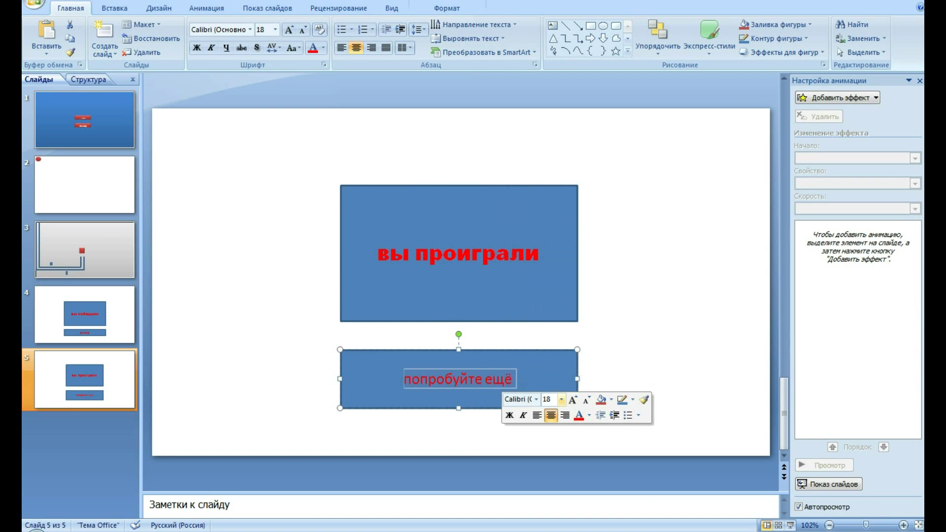
{"action": "left_click", "coordinate": [562, 399]}
{"action": "left_click", "coordinate": [555, 237]}
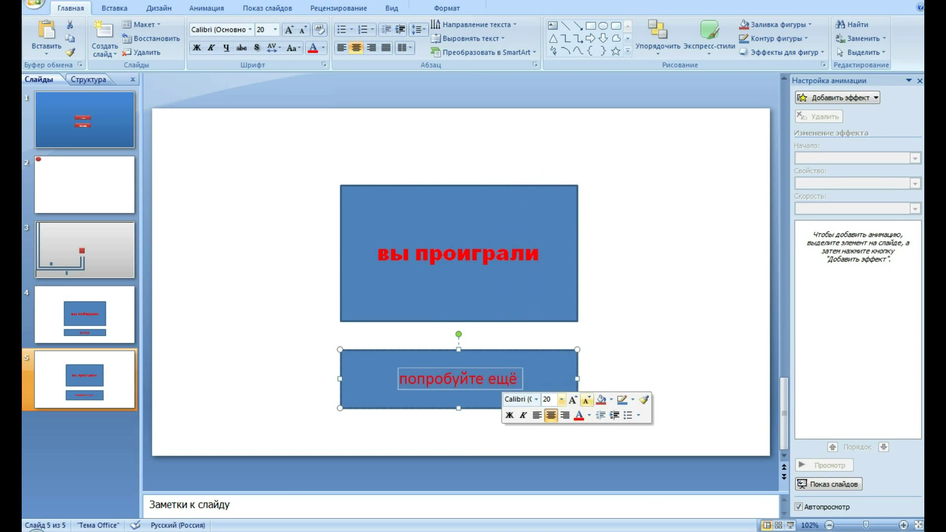
{"action": "left_click", "coordinate": [536, 399]}
{"action": "left_click", "coordinate": [542, 246]}
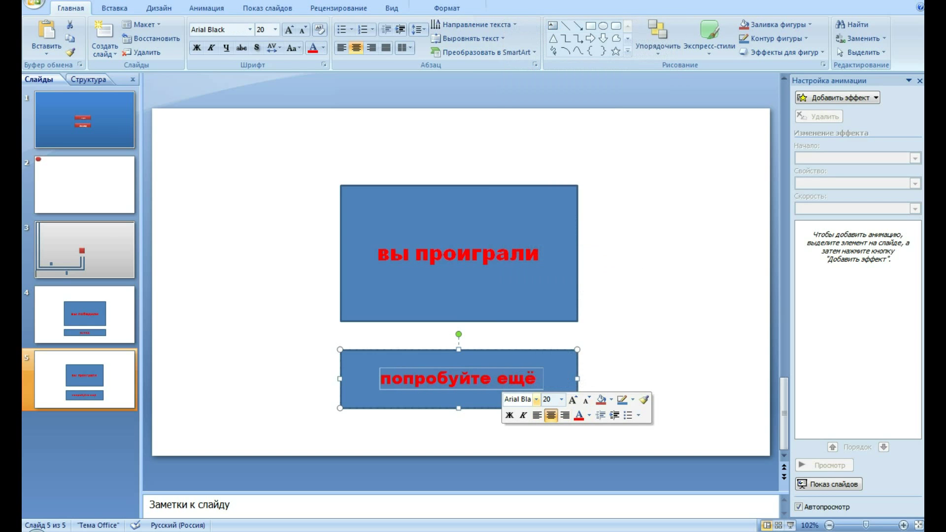
{"action": "key", "text": "Escape"}
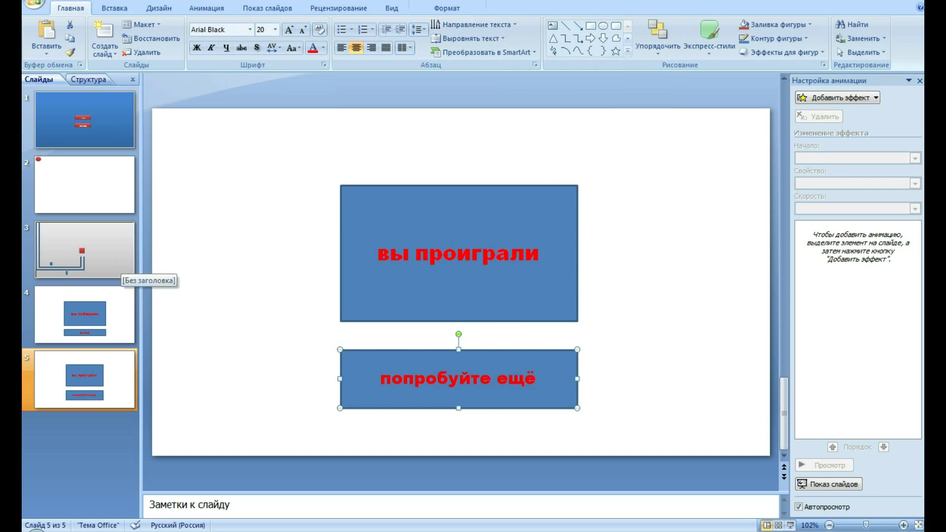
{"action": "left_click", "coordinate": [118, 310]}
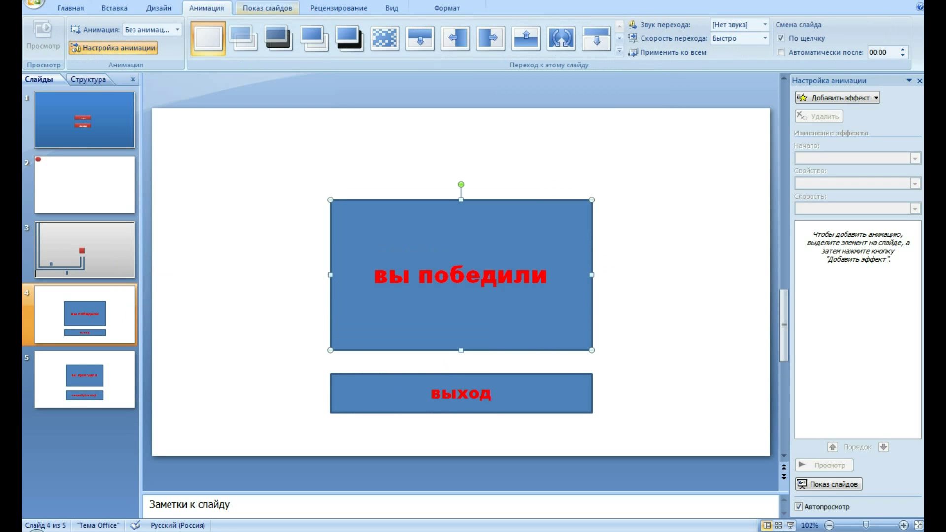
- Give the 'выход' rectangle a click action that ends the slide show
{"action": "left_click", "coordinate": [268, 8]}
{"action": "left_click", "coordinate": [115, 8]}
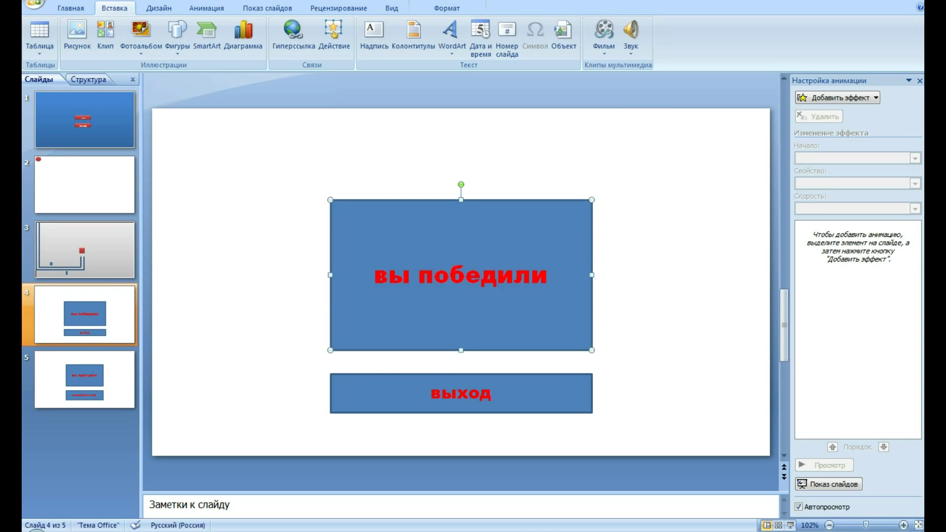
{"action": "left_click", "coordinate": [460, 404]}
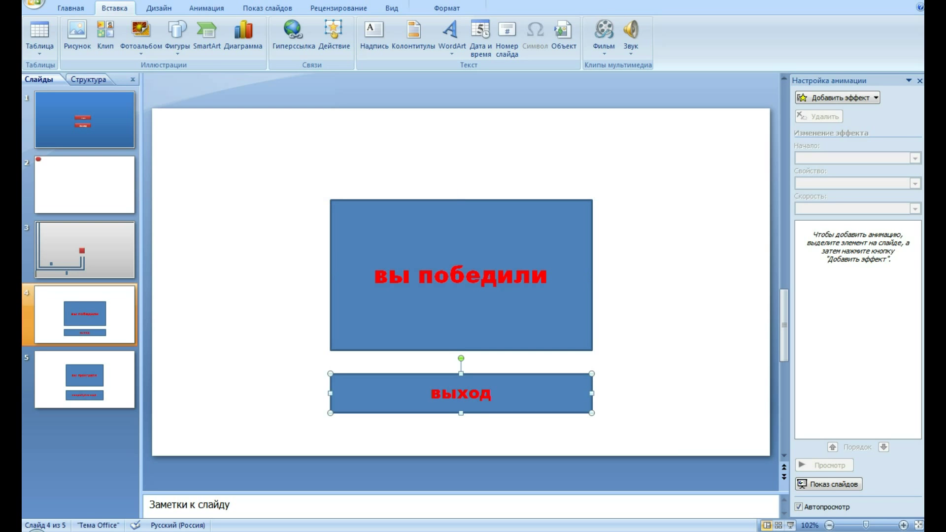
{"action": "left_click", "coordinate": [334, 37]}
{"action": "left_click", "coordinate": [380, 199]}
{"action": "left_click", "coordinate": [570, 212]}
{"action": "left_click", "coordinate": [464, 266]}
{"action": "left_click", "coordinate": [505, 371]}
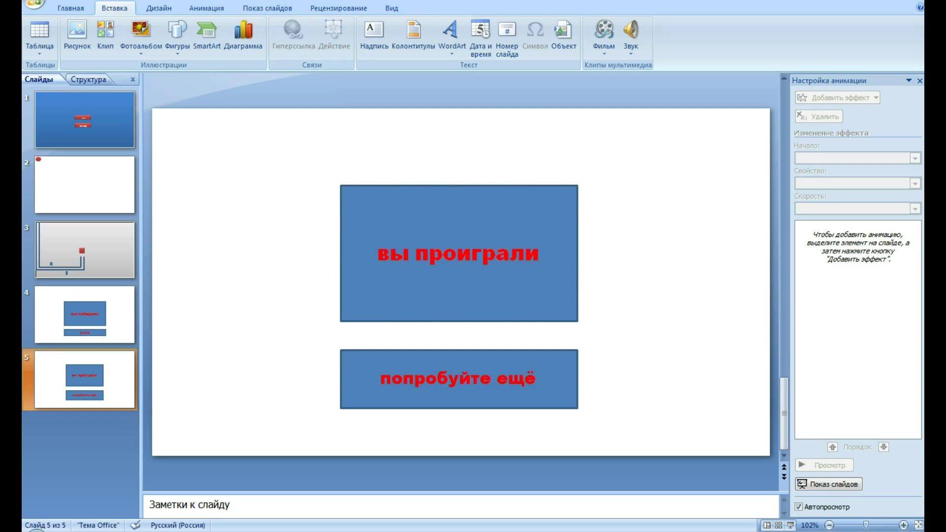
- Link 'попробуйте ещё' to Слайд 2 with a click sound, then open slide 2
{"action": "left_click", "coordinate": [458, 394]}
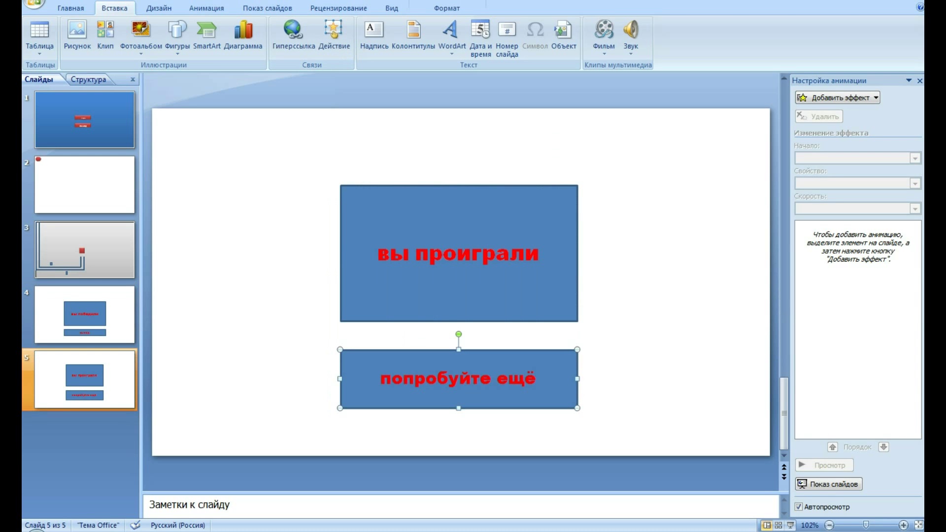
{"action": "left_click", "coordinate": [333, 37]}
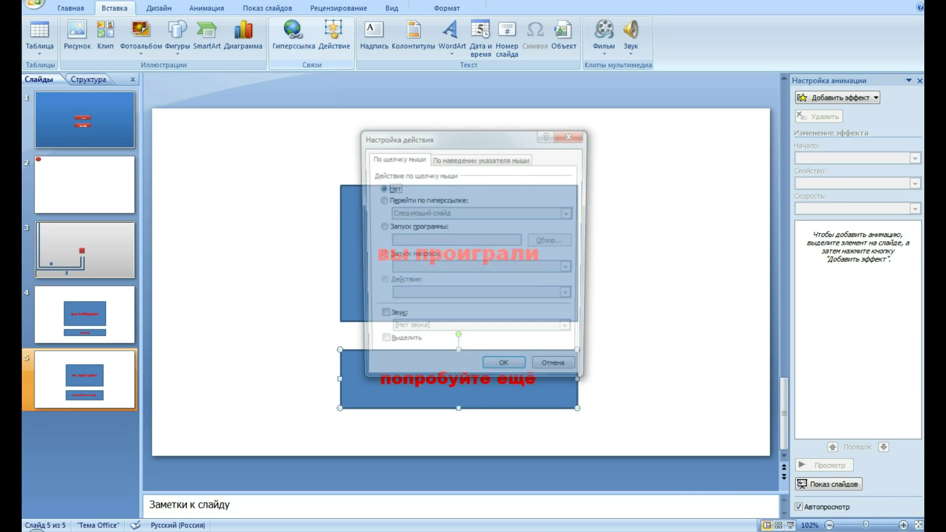
{"action": "left_click", "coordinate": [380, 200]}
{"action": "left_click", "coordinate": [570, 213]}
{"action": "left_click", "coordinate": [463, 282]}
{"action": "left_click", "coordinate": [380, 179]}
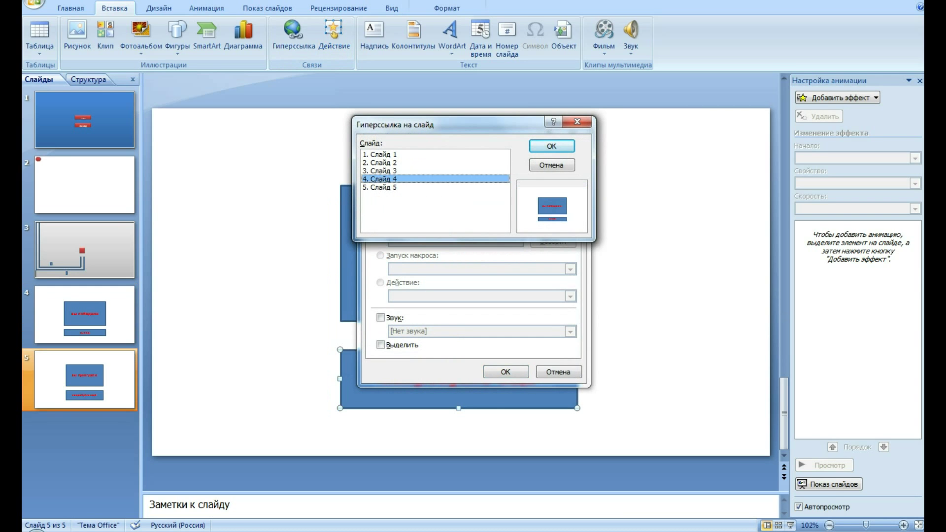
{"action": "left_click", "coordinate": [379, 170]}
{"action": "left_click", "coordinate": [379, 163]}
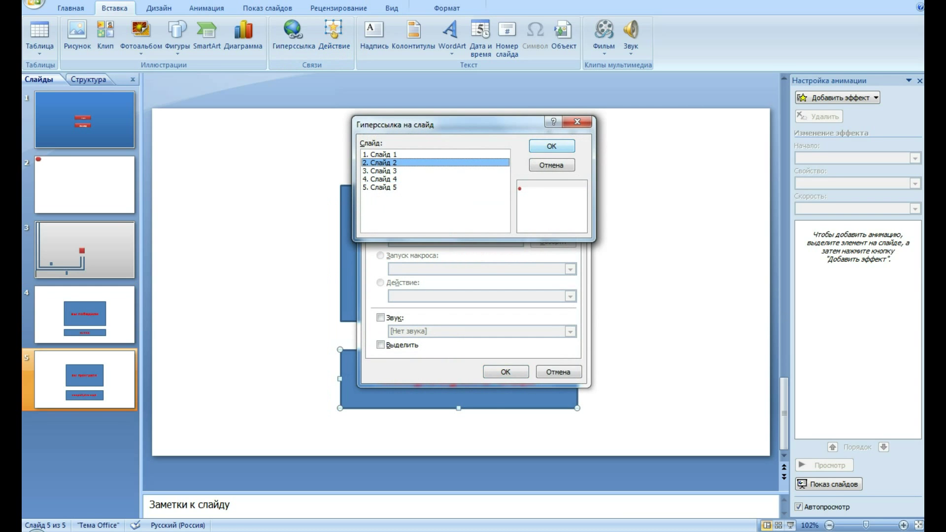
{"action": "left_click", "coordinate": [551, 146]}
{"action": "left_click", "coordinate": [380, 317]}
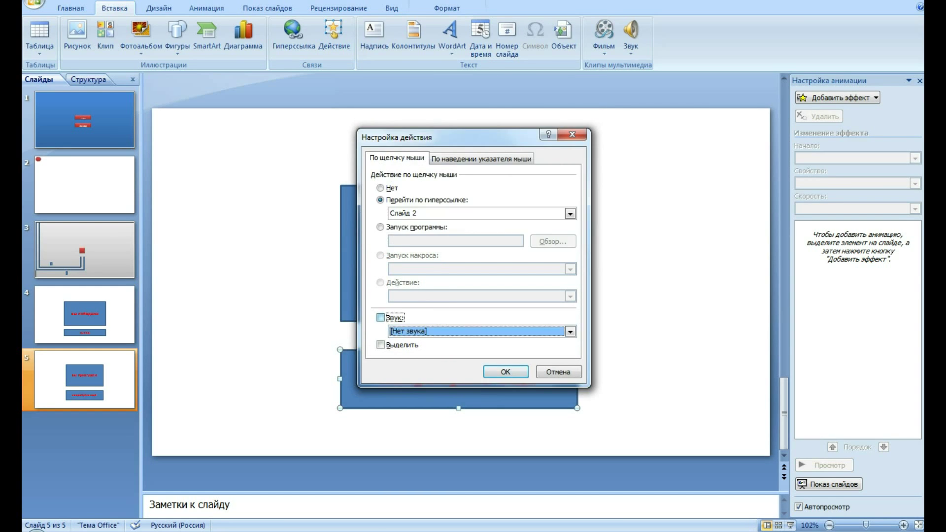
{"action": "left_click", "coordinate": [506, 371]}
{"action": "left_click", "coordinate": [84, 185]}
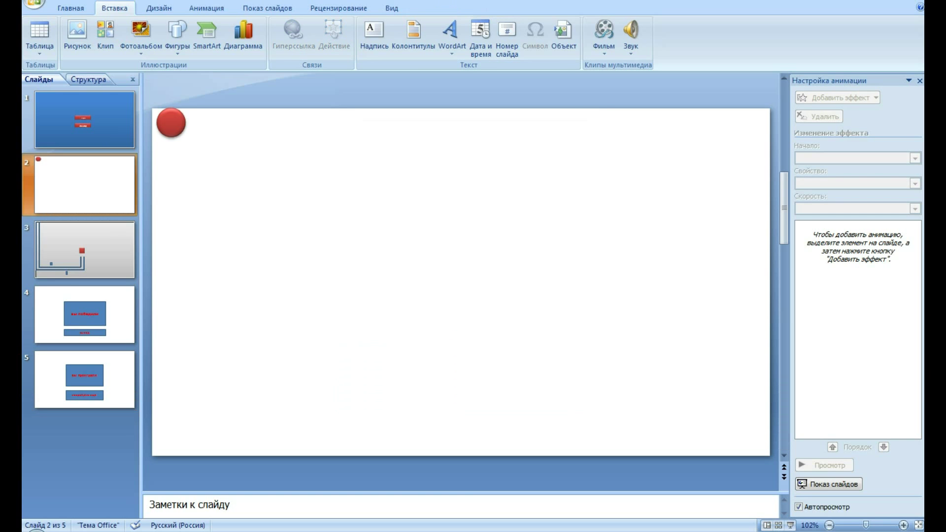
- Link the red circle on slide 2 to Слайд 3 when clicked
{"action": "left_click", "coordinate": [171, 123]}
{"action": "left_click", "coordinate": [334, 37]}
{"action": "left_click", "coordinate": [380, 200]}
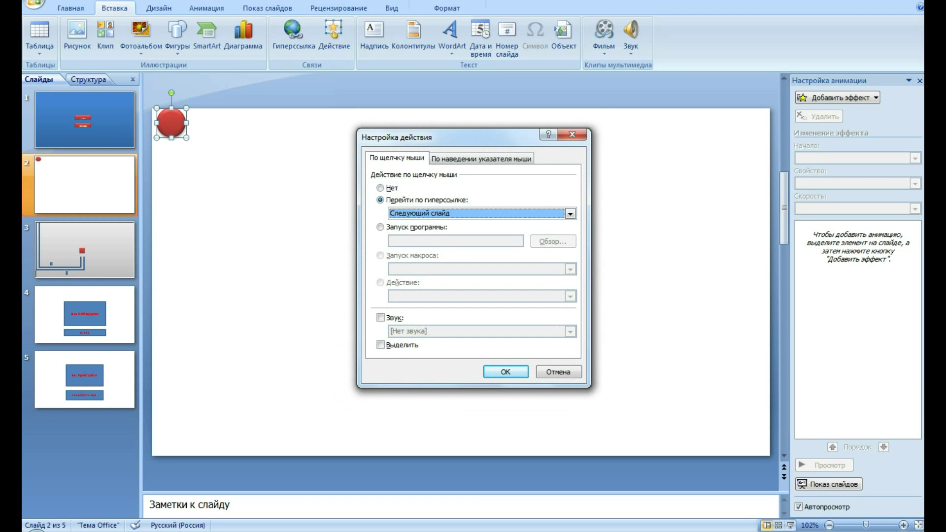
{"action": "left_click", "coordinate": [570, 212]}
{"action": "scroll", "coordinate": [480, 243], "scroll_direction": "down", "scroll_amount": 2}
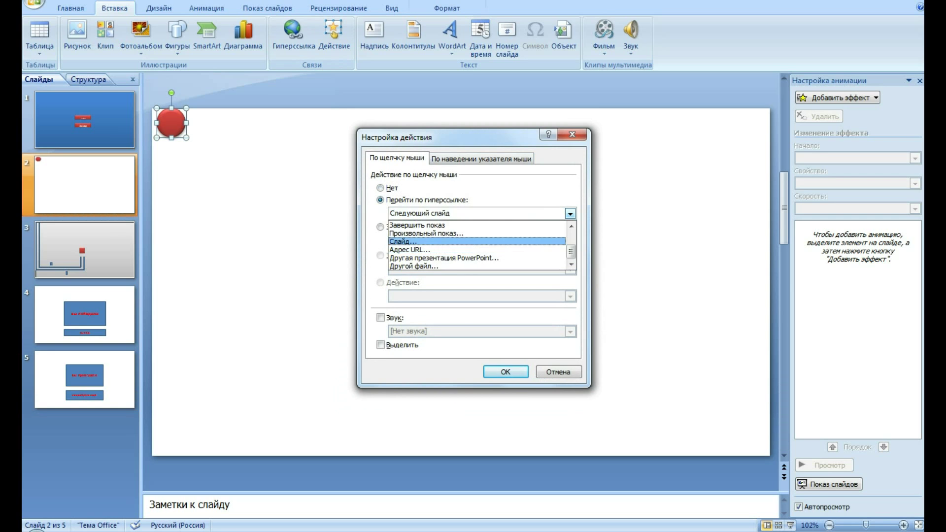
{"action": "left_click", "coordinate": [419, 241]}
{"action": "left_click", "coordinate": [387, 170]}
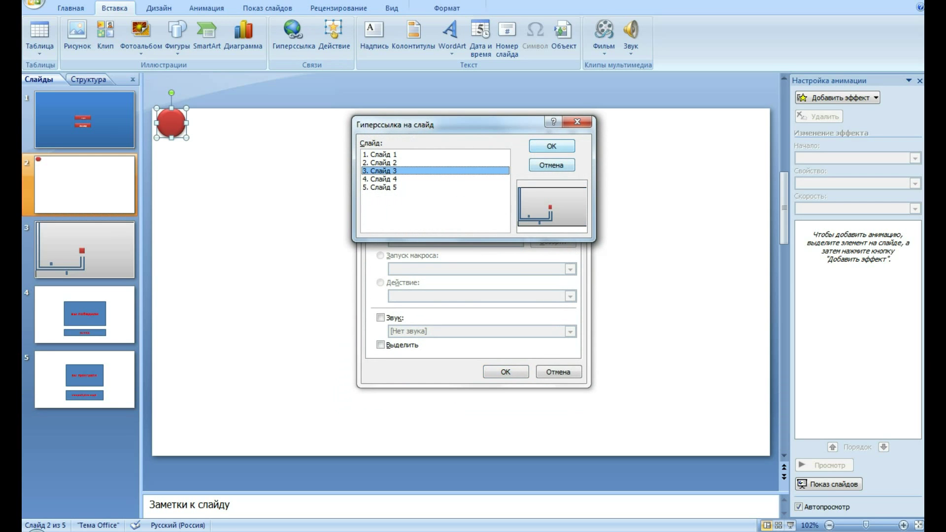
{"action": "left_click", "coordinate": [547, 146]}
- Add a click sound to the action, confirm it, and return to maze slide 3
{"action": "left_click", "coordinate": [380, 318]}
{"action": "left_click", "coordinate": [570, 331]}
{"action": "left_click", "coordinate": [419, 369]}
{"action": "left_click", "coordinate": [506, 371]}
{"action": "left_click", "coordinate": [84, 249]}
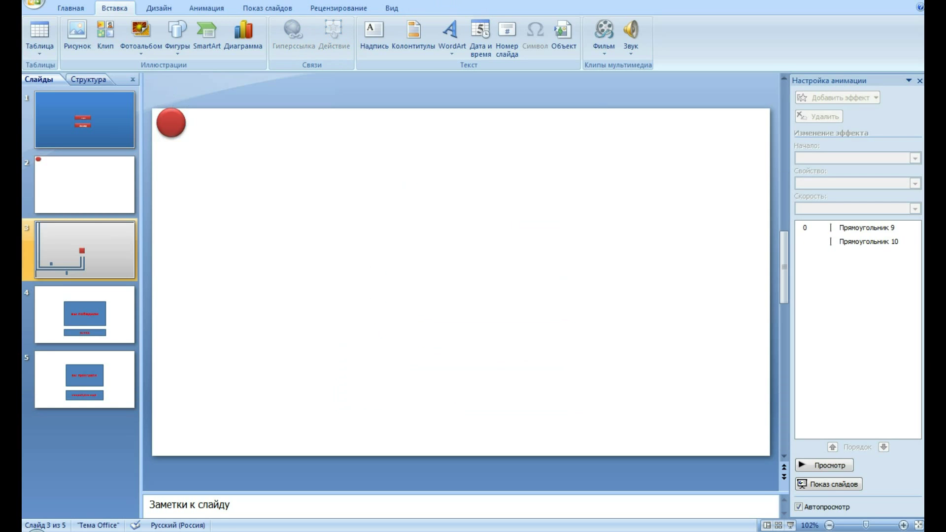
{"action": "left_click", "coordinate": [84, 185]}
{"action": "left_click", "coordinate": [84, 250]}
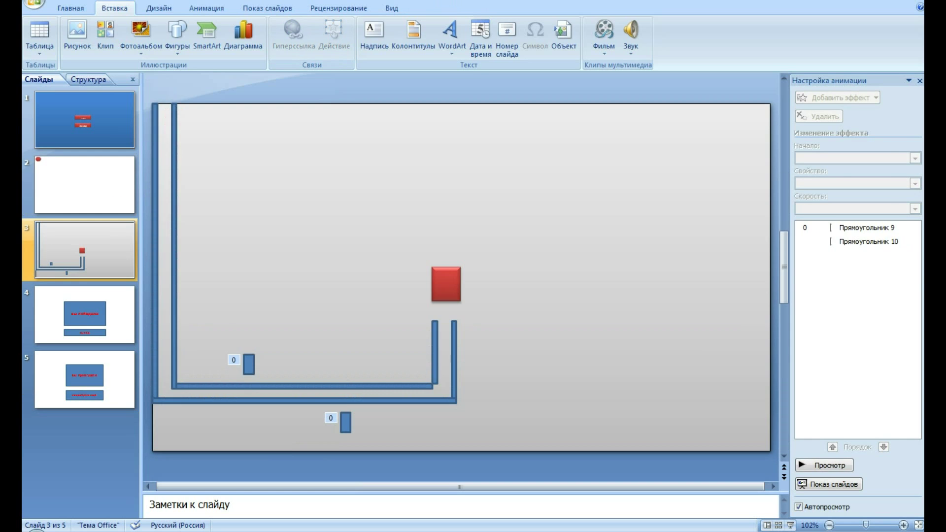
{"action": "left_click", "coordinate": [84, 185]}
{"action": "left_click", "coordinate": [170, 123]}
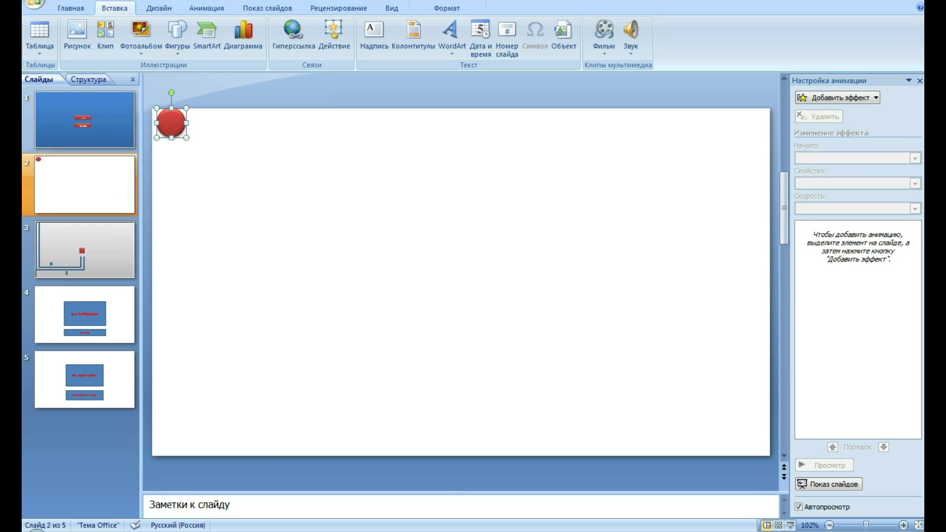
{"action": "left_click", "coordinate": [84, 250]}
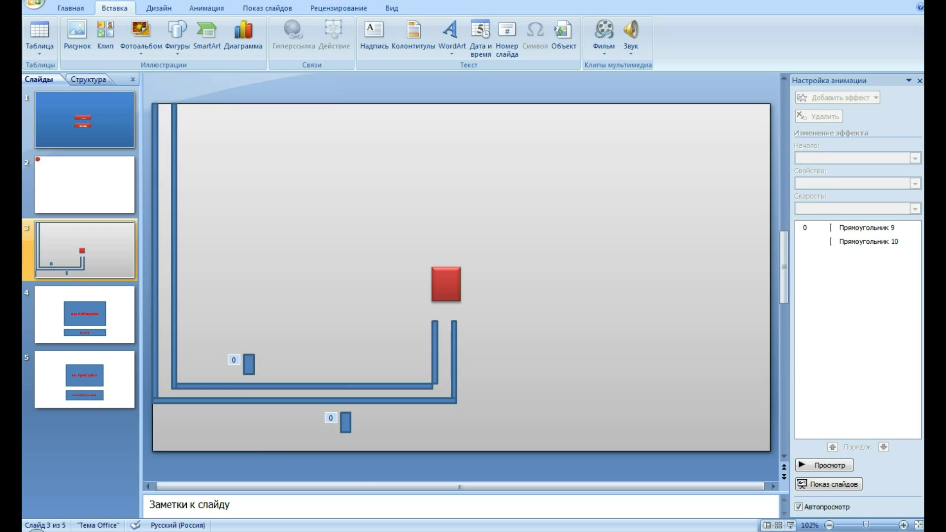
{"action": "left_click", "coordinate": [84, 185]}
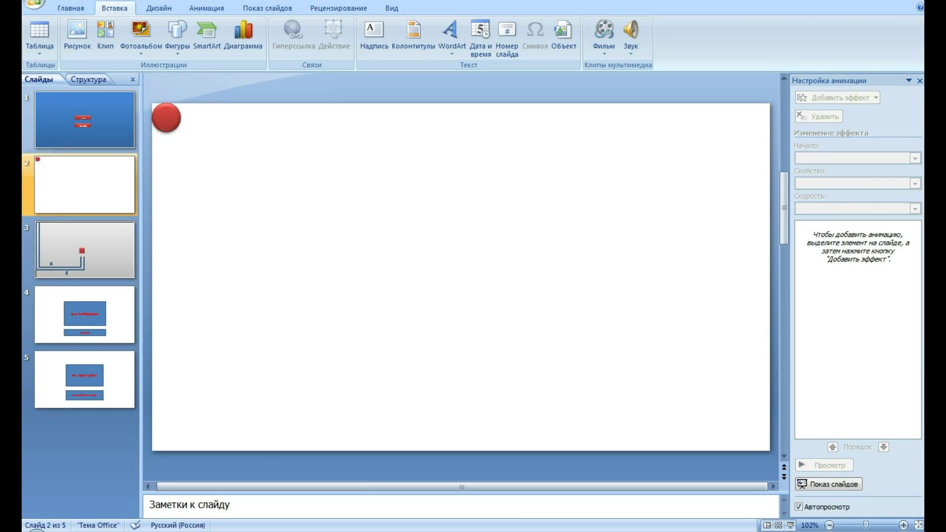
{"action": "left_click", "coordinate": [790, 525]}
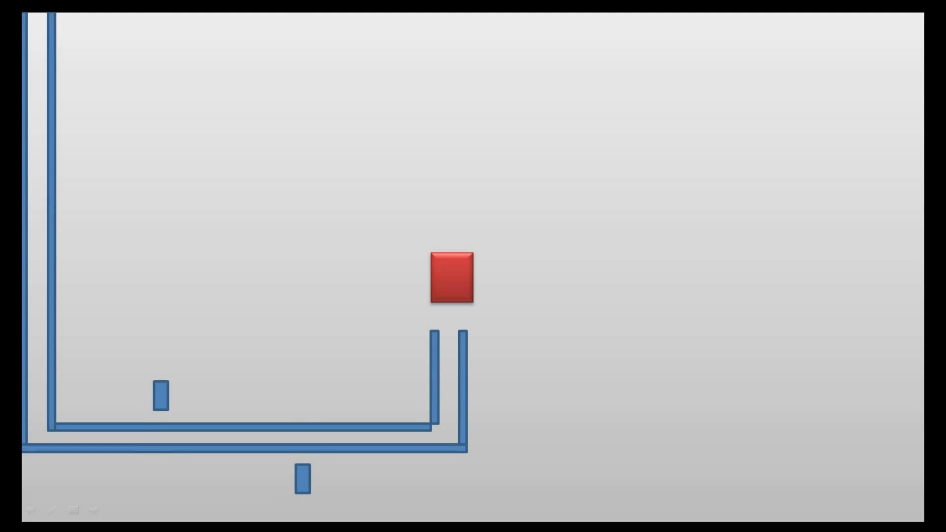
{"action": "key", "text": "Escape"}
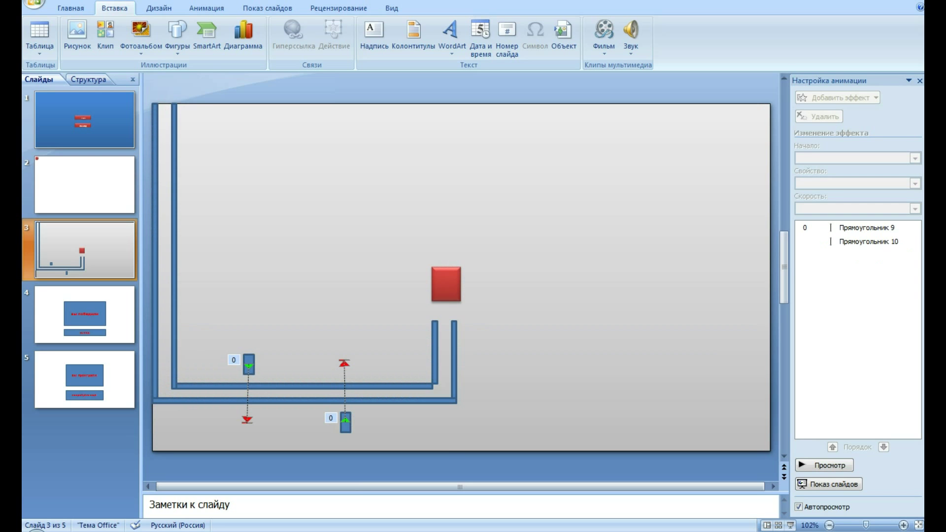
{"action": "key", "text": "shift+F5"}
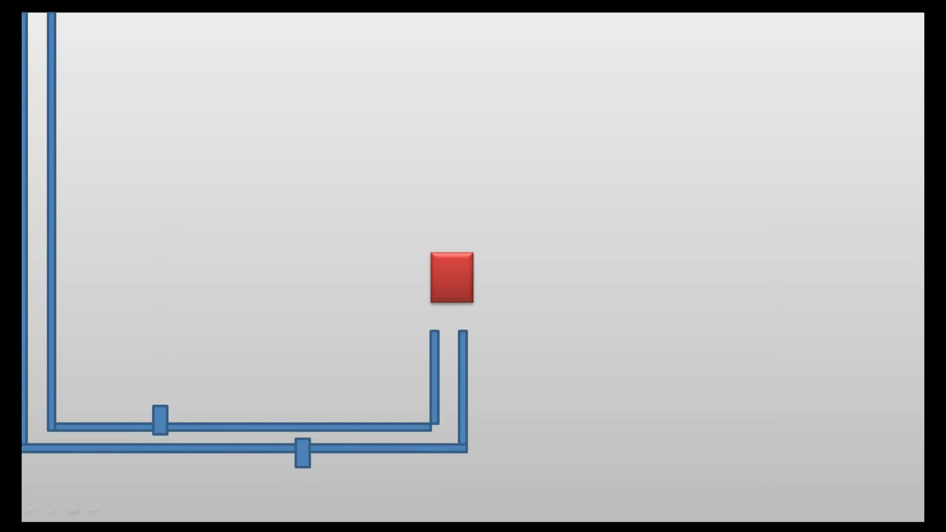
{"action": "key", "text": "Escape"}
{"action": "left_click", "coordinate": [84, 250]}
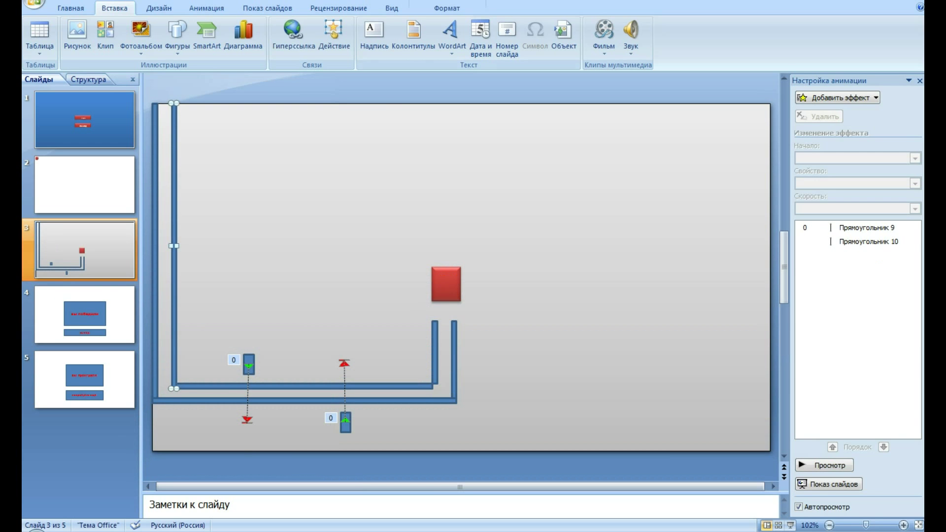
- Make clicking the inner left wall jump to Слайд 5 with a sound
{"action": "left_click", "coordinate": [334, 34]}
{"action": "key", "text": "Down"}
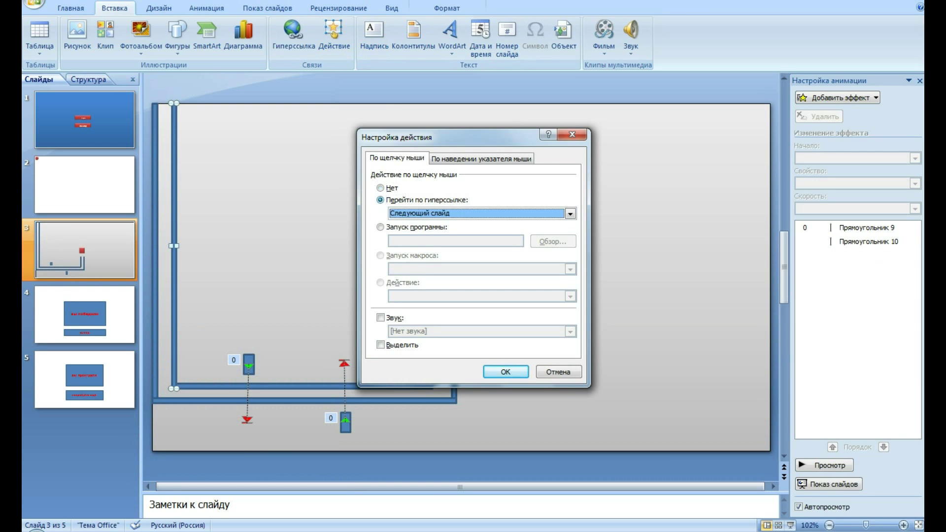
{"action": "key", "text": "alt+Down"}
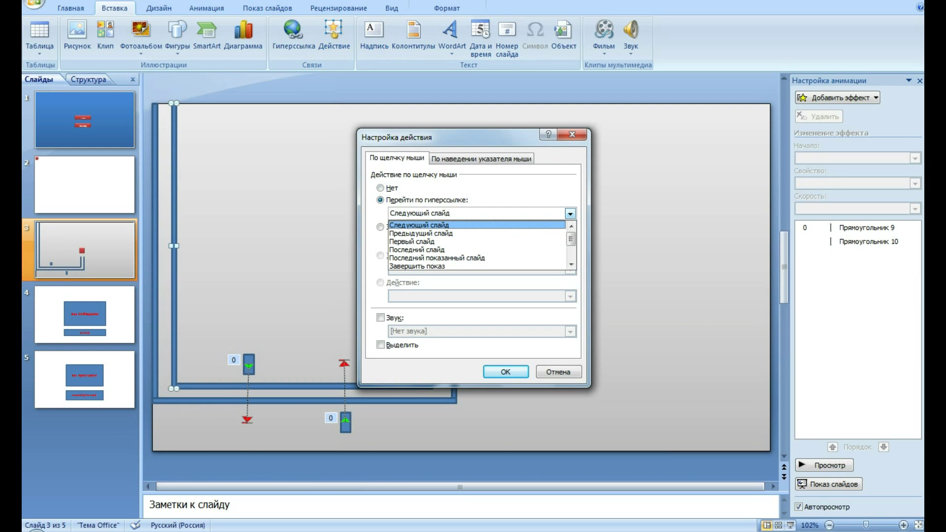
{"action": "key", "text": "Down"}
{"action": "key", "text": "Down"}
{"action": "key", "text": "Down"}
{"action": "key", "text": "Return"}
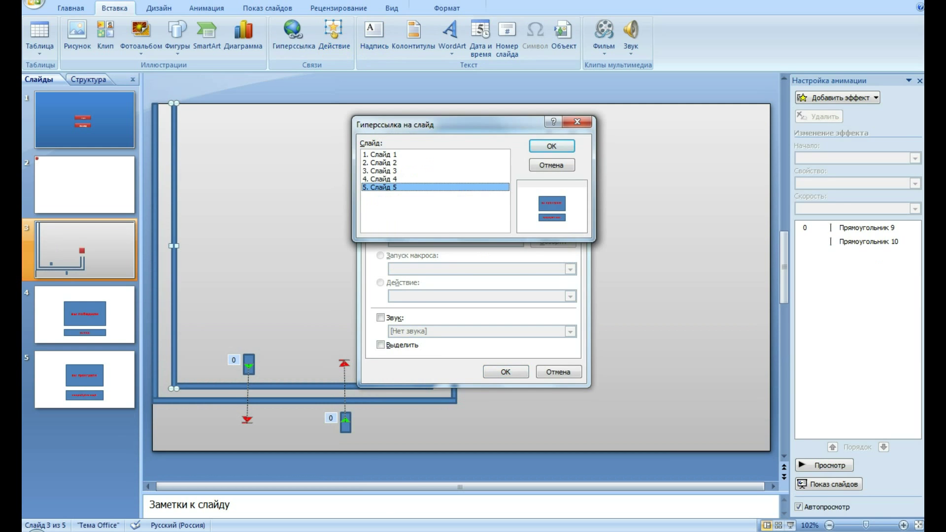
{"action": "key", "text": "Return"}
{"action": "key", "text": "alt+k"}
{"action": "key", "text": "Tab"}
{"action": "key", "text": "alt+Down"}
{"action": "key", "text": "End"}
{"action": "key", "text": "Up"}
{"action": "key", "text": "Return"}
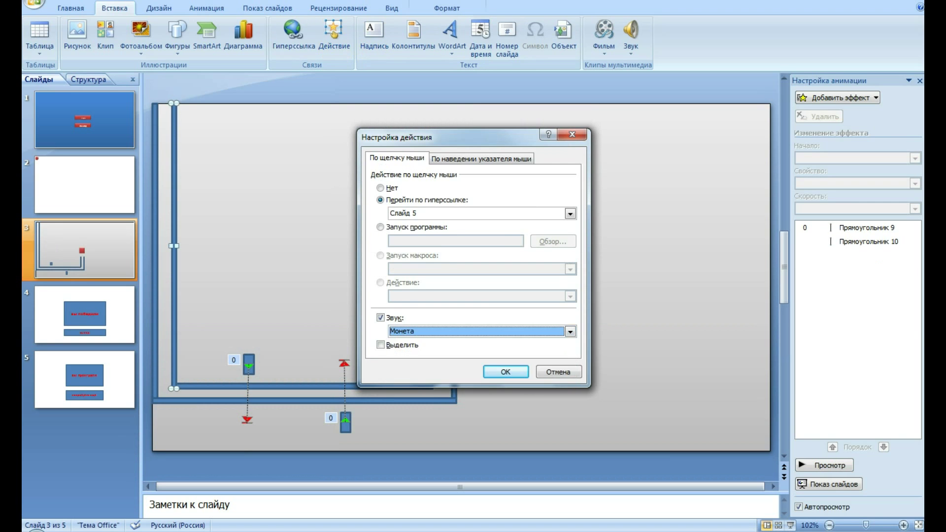
{"action": "key", "text": "Return"}
- Make clicking the outer left wall jump to Слайд 5 with a sound
{"action": "key", "text": "Tab"}
{"action": "left_click", "coordinate": [333, 32]}
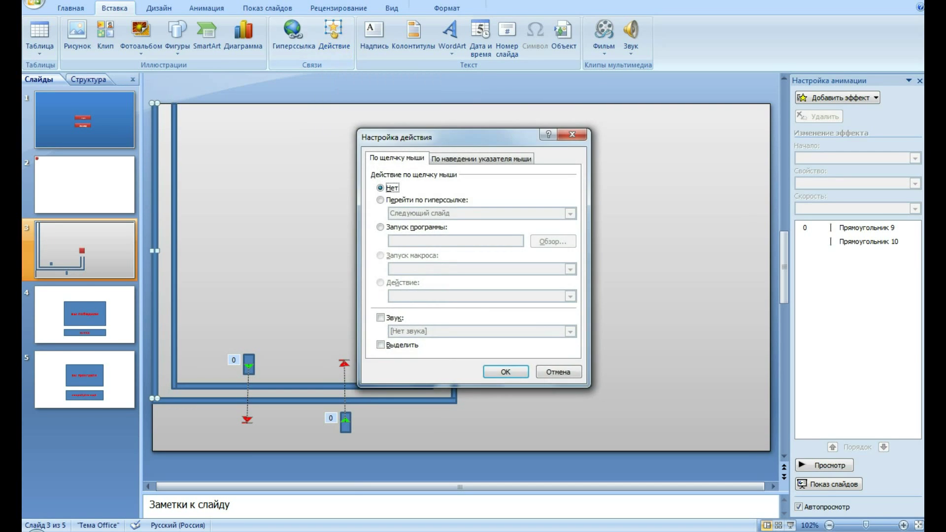
{"action": "left_click", "coordinate": [380, 200]}
{"action": "left_click", "coordinate": [570, 213]}
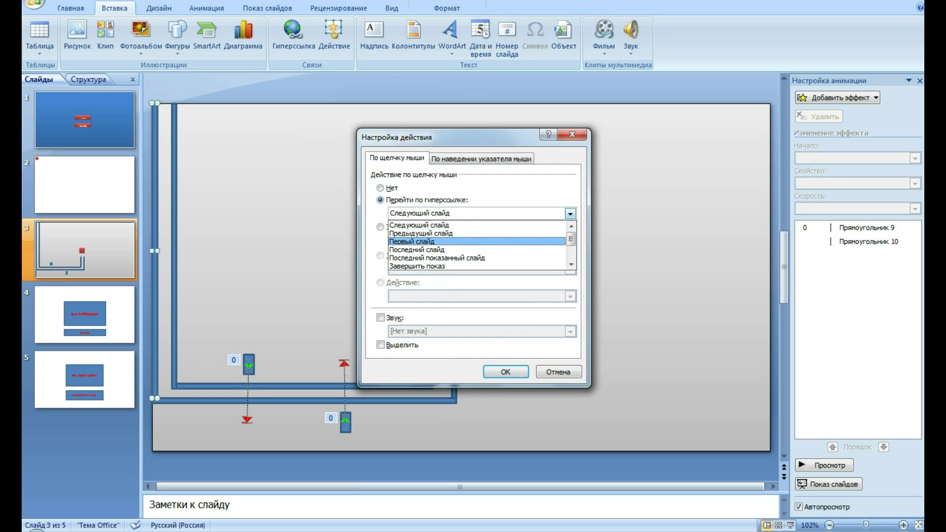
{"action": "key", "text": "Down"}
{"action": "key", "text": "Down"}
{"action": "key", "text": "Down"}
{"action": "key", "text": "Return"}
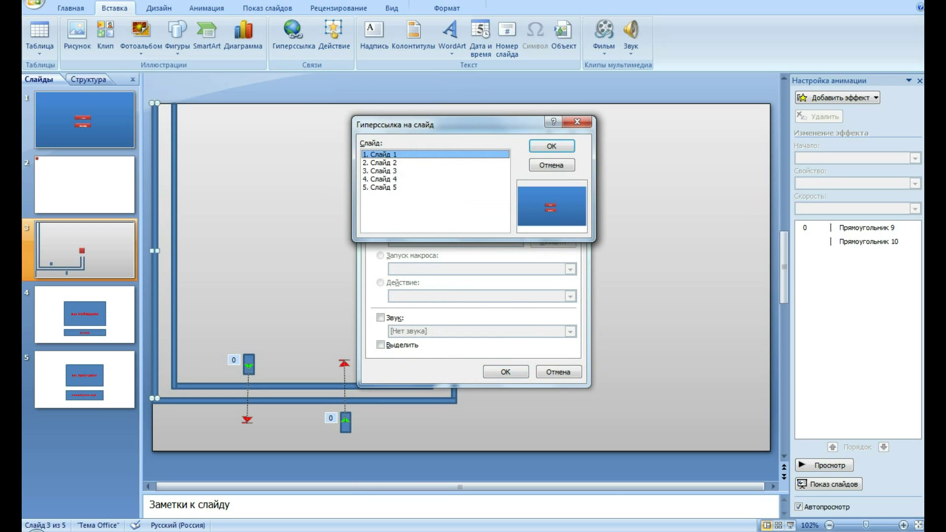
{"action": "key", "text": "Down"}
{"action": "key", "text": "Down"}
{"action": "key", "text": "Down"}
{"action": "key", "text": "Return"}
{"action": "left_click", "coordinate": [380, 317]}
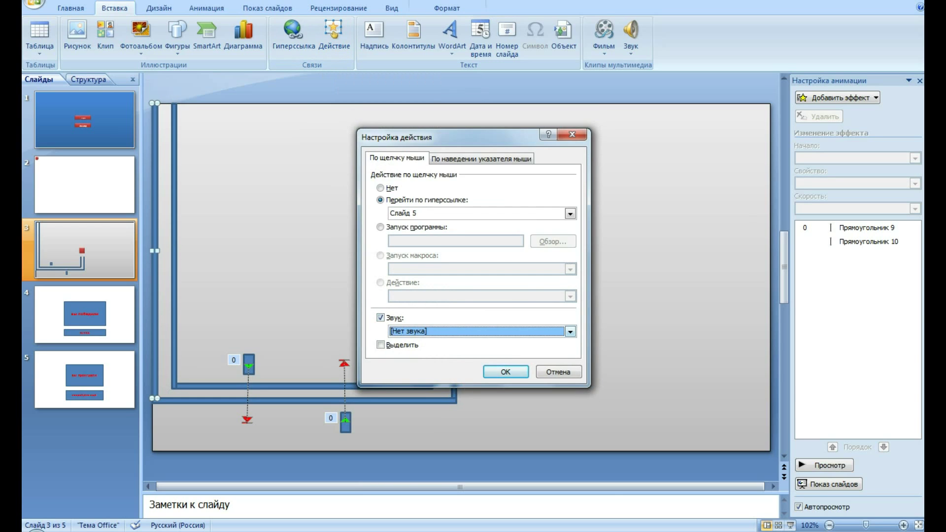
{"action": "key", "text": "alt+Down"}
{"action": "key", "text": "Down"}
{"action": "key", "text": "Down"}
{"action": "key", "text": "Return"}
{"action": "key", "text": "Return"}
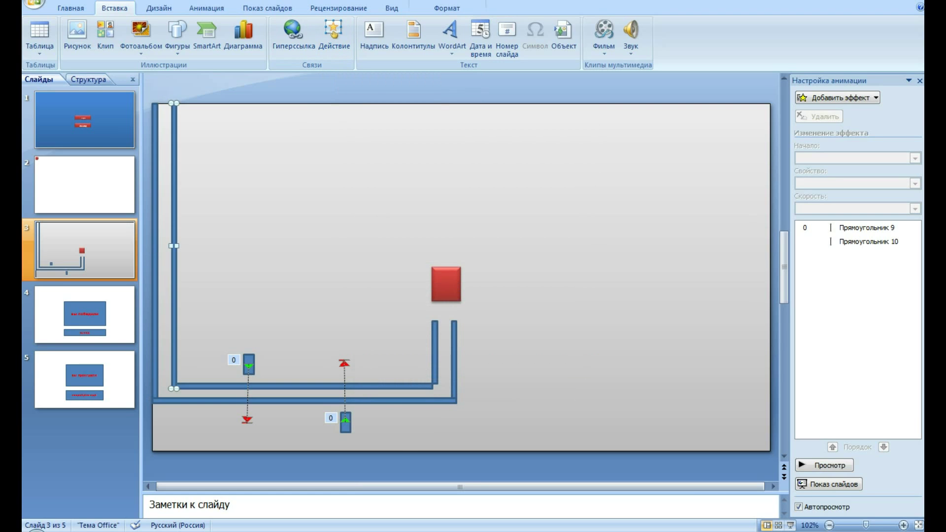
{"action": "left_click", "coordinate": [155, 250]}
{"action": "left_click", "coordinate": [249, 364]}
{"action": "left_click", "coordinate": [346, 422]}
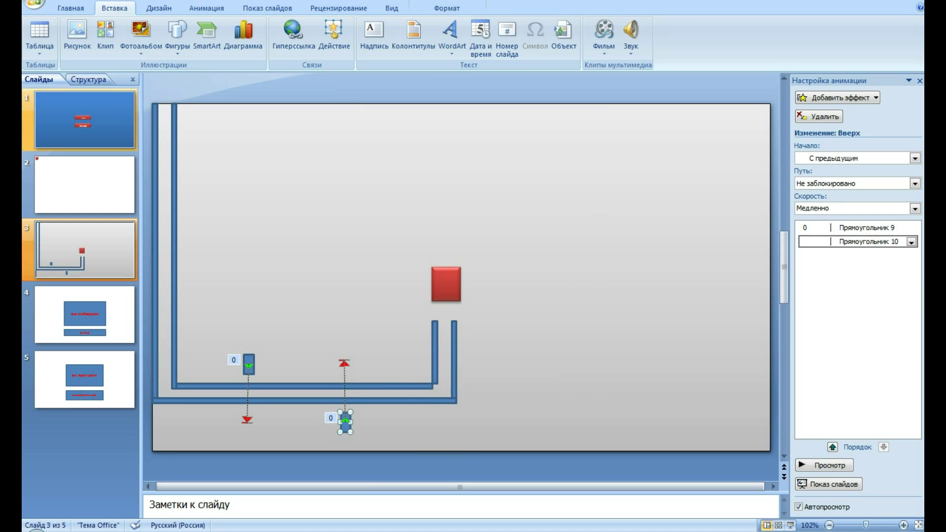
{"action": "left_click", "coordinate": [84, 119]}
{"action": "left_click", "coordinate": [791, 525]}
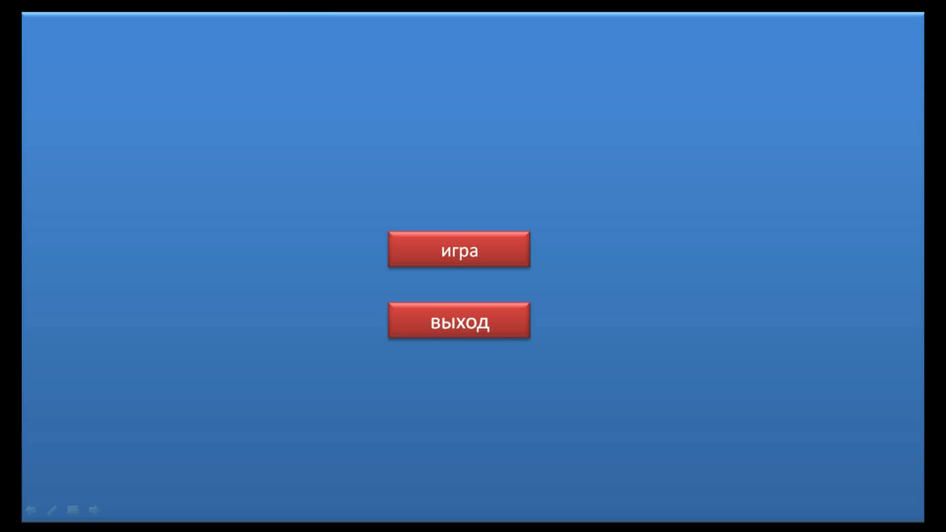
{"action": "key", "text": "Right"}
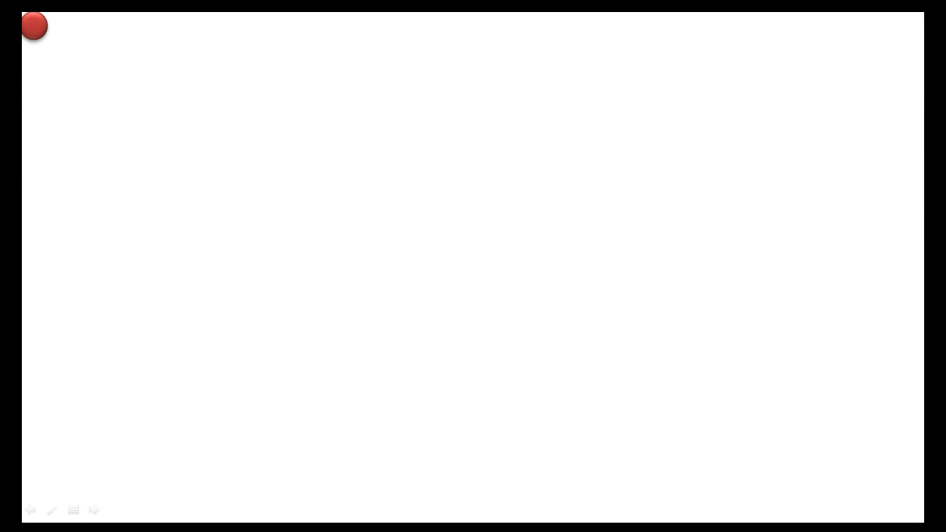
{"action": "key", "text": "Right"}
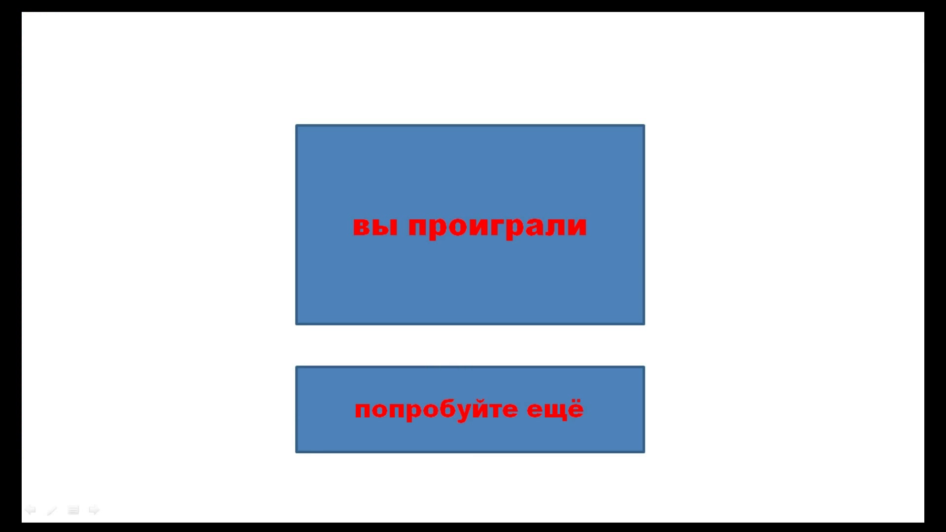
{"action": "left_click", "coordinate": [470, 409]}
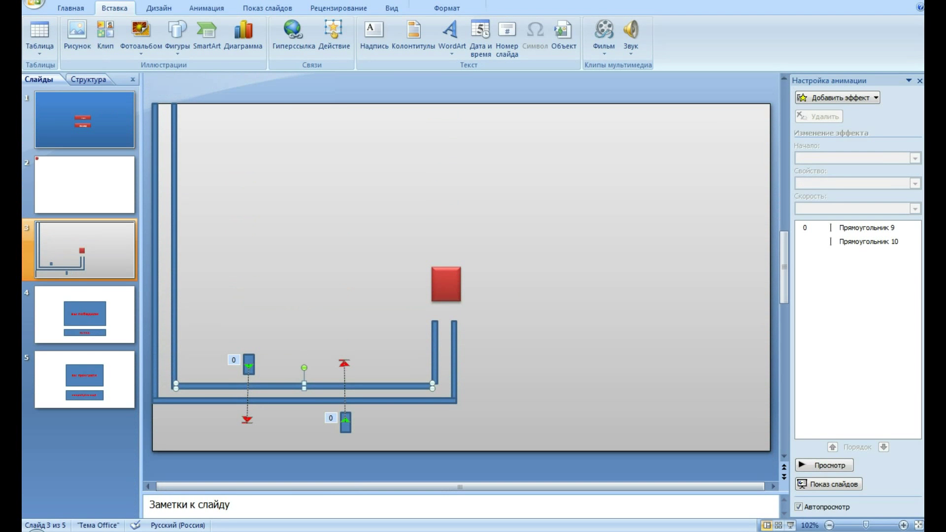
- Raise the inner bottom wall, shorten the inner left wall to meet it, then test the slide show
{"action": "left_click_drag", "start_coordinate": [304, 383], "coordinate": [304, 378]}
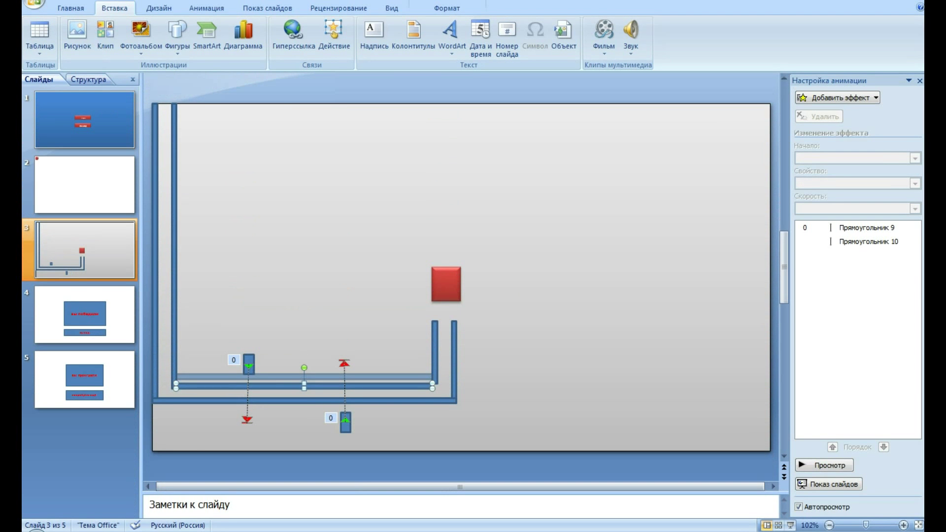
{"action": "left_click", "coordinate": [174, 247]}
{"action": "left_click_drag", "start_coordinate": [174, 388], "coordinate": [174, 378]}
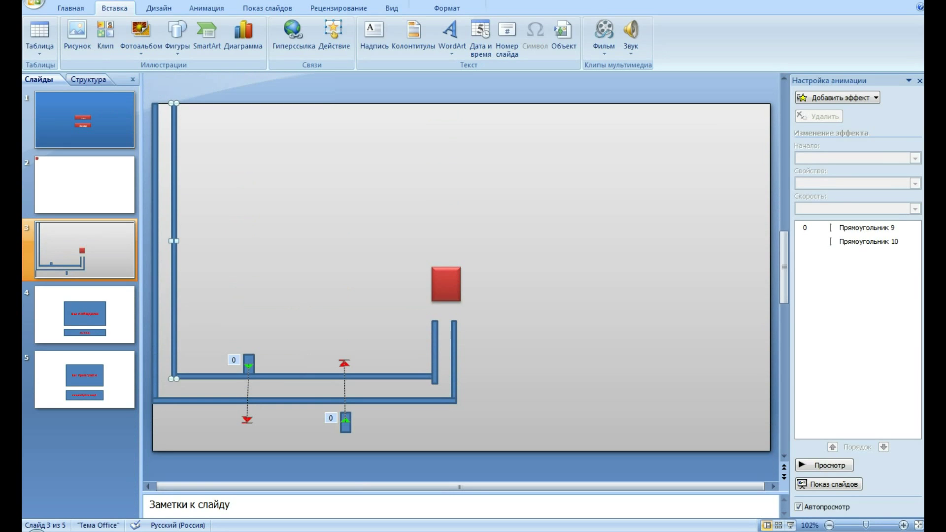
{"action": "left_click", "coordinate": [435, 355]}
{"action": "key", "text": "shift+F5"}
{"action": "key", "text": "space"}
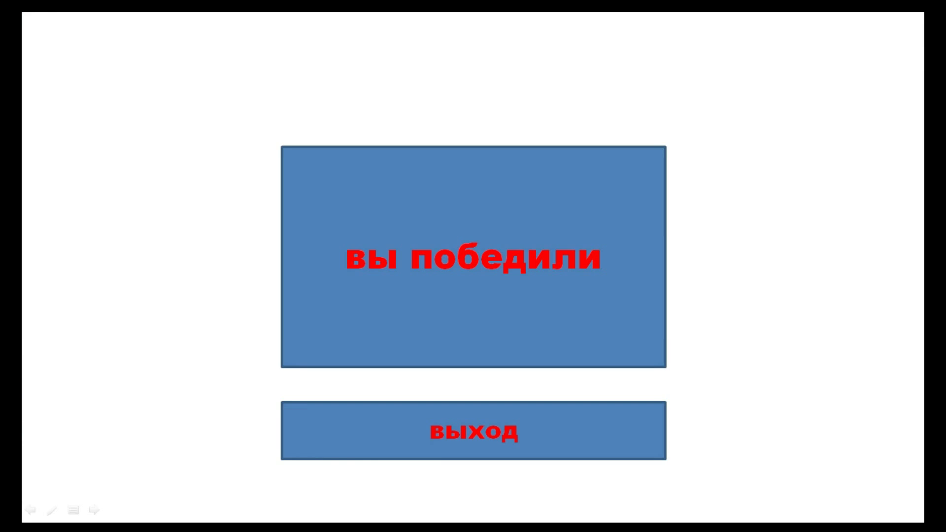
- End the slide show and return to editing
{"action": "key", "text": "Escape"}
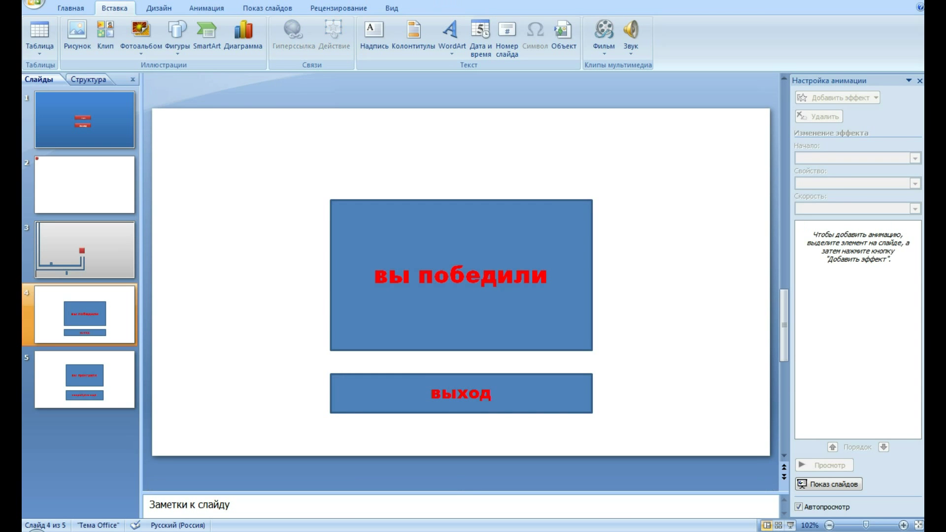